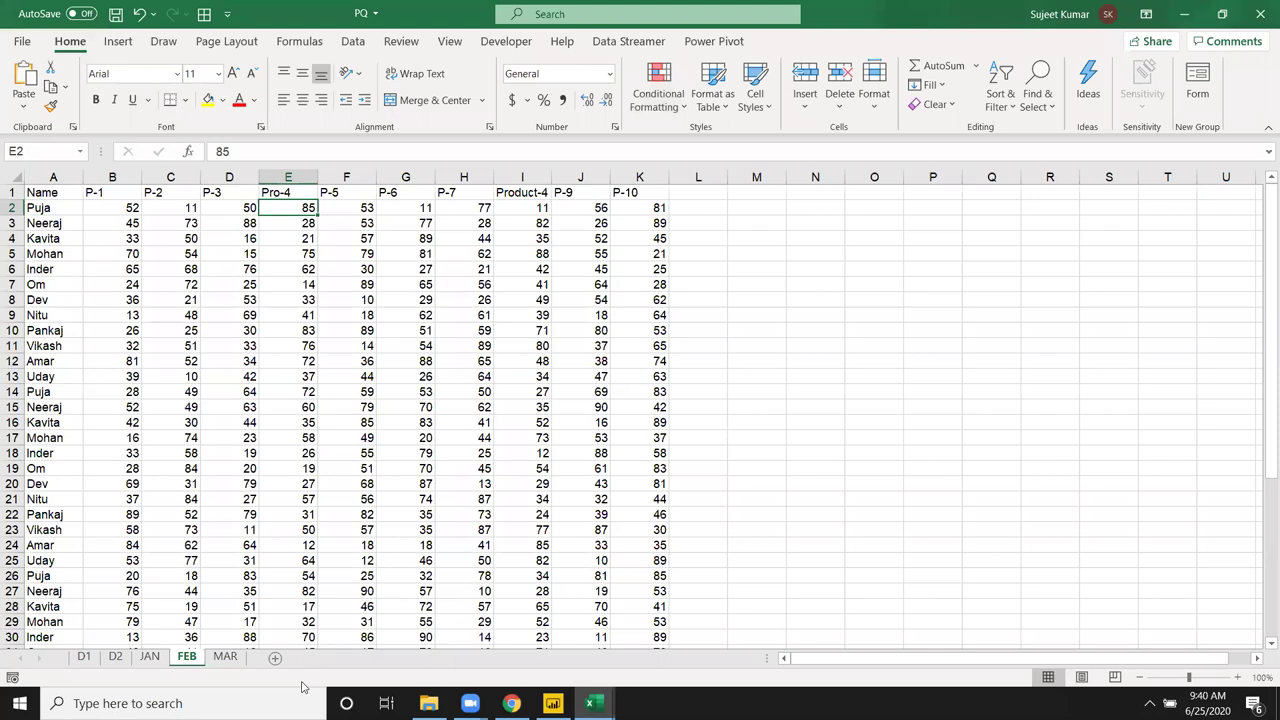
Step: Check the top of the JAN sheet, then move to the FEB sheet
click(148, 657)
key(ctrl+Up)
key(ctrl+Up)
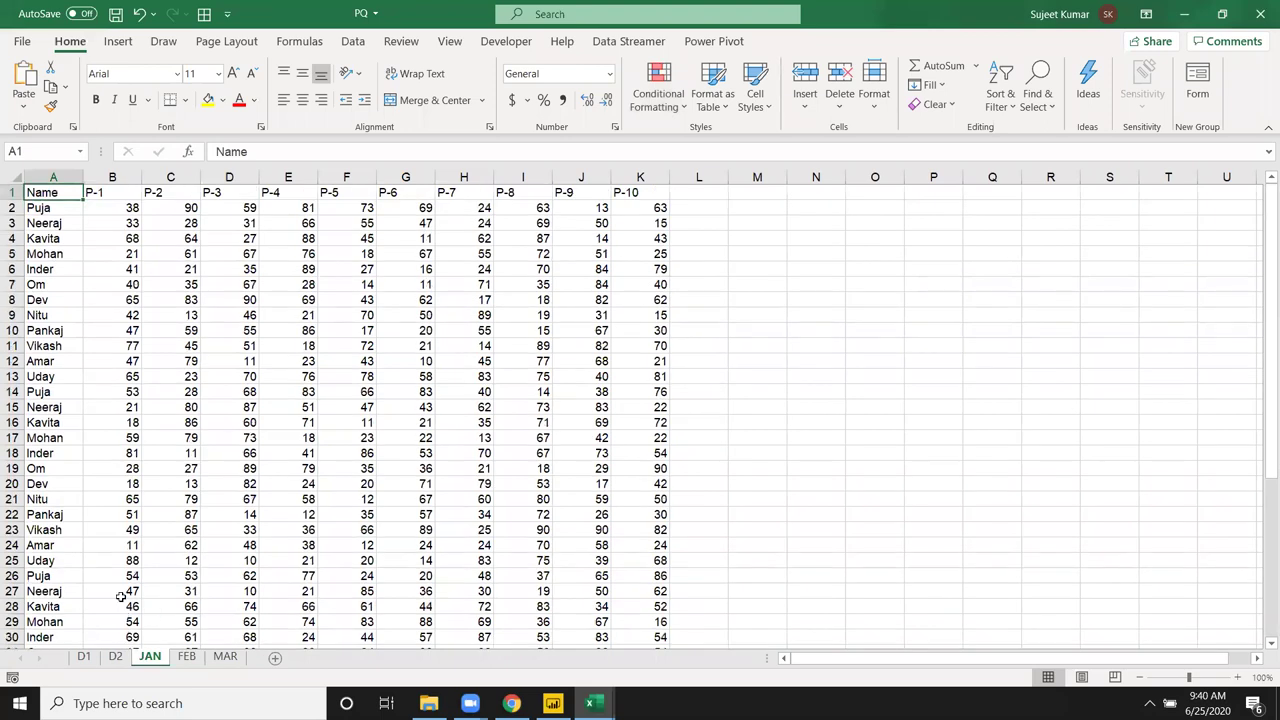
click(177, 659)
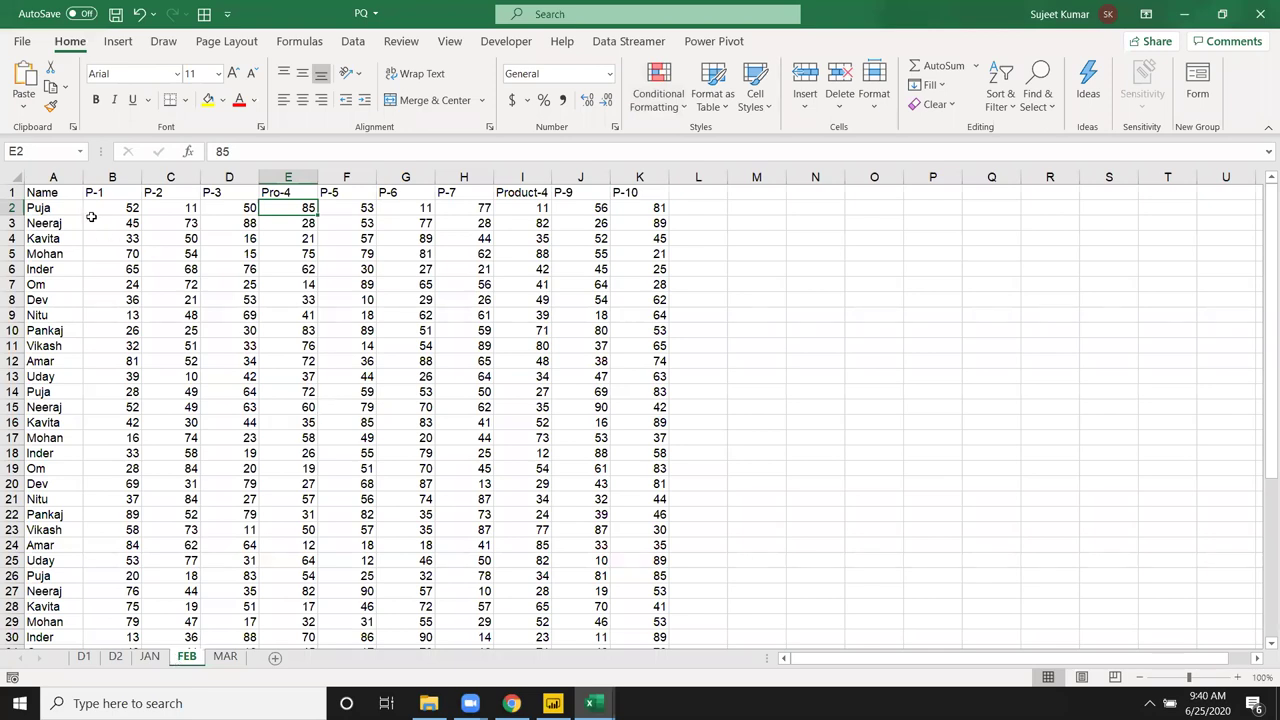
key(Up)
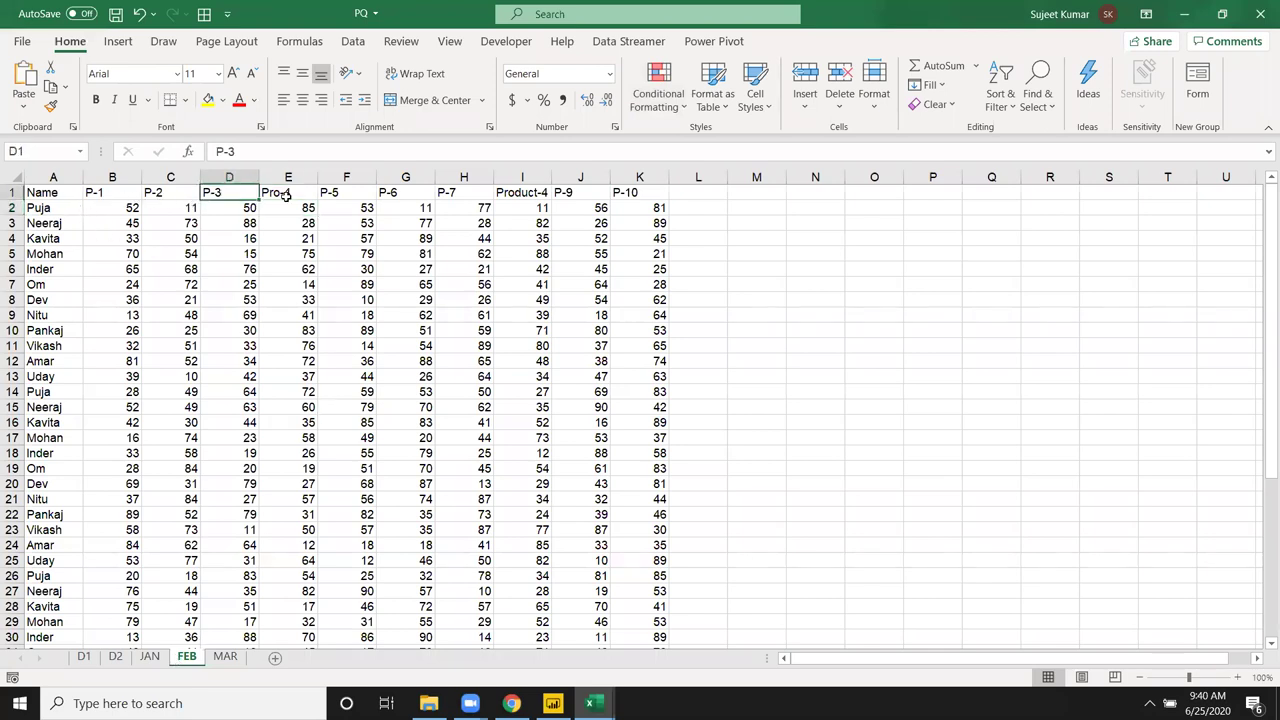
Step: Change FEB's column I header from Product-4 to Product-8.1 and save the workbook
click(528, 192)
click(269, 151)
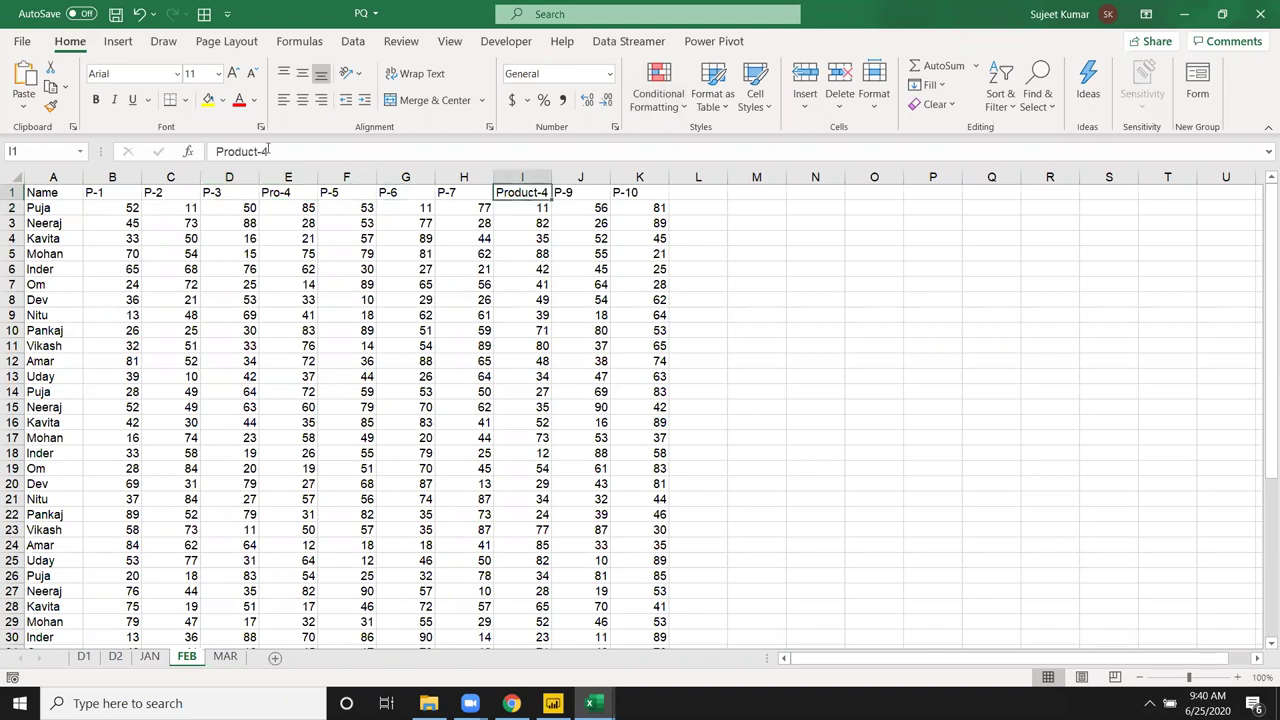
key(BackSpace)
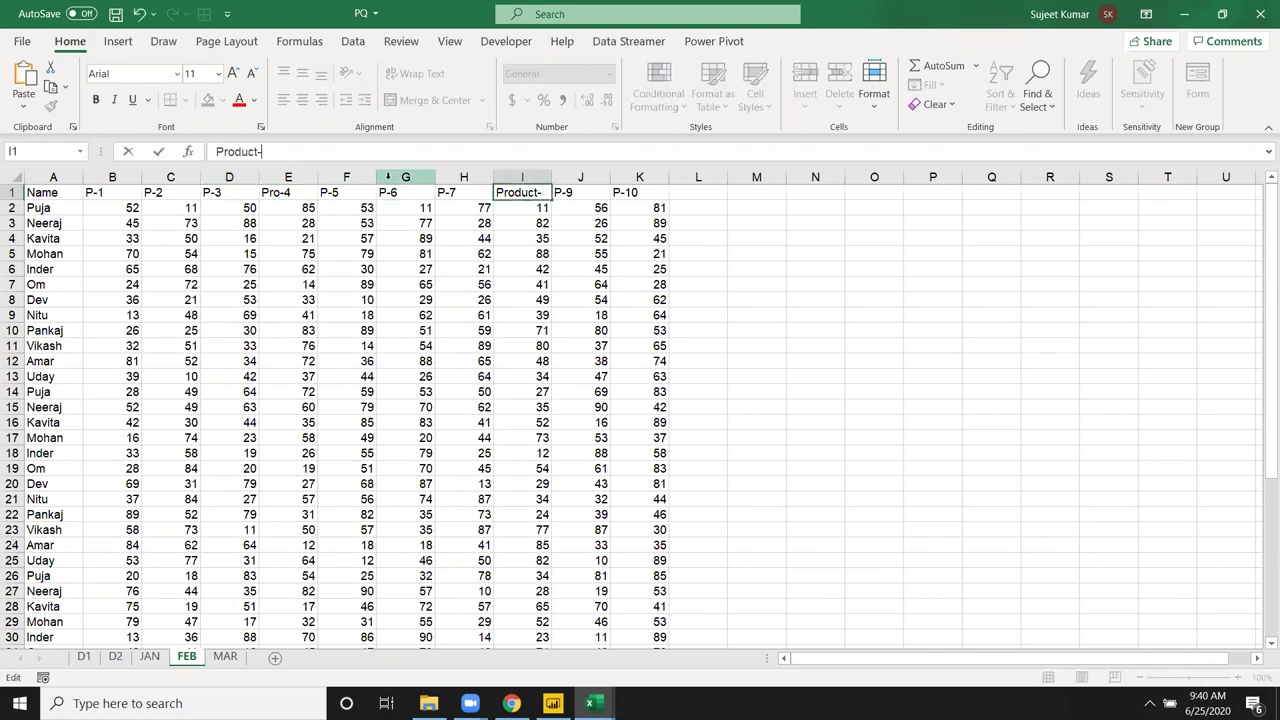
text(8.1)
key(Return)
key(ctrl+s)
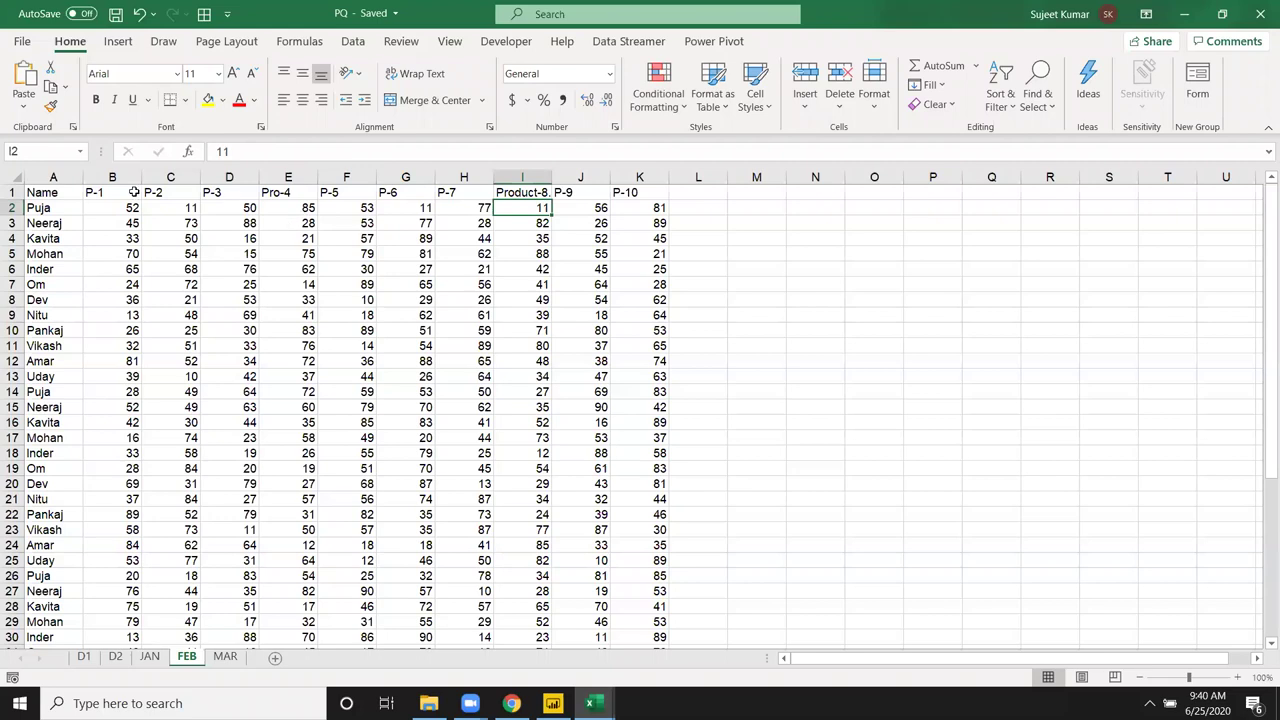
Step: Select the row 1 headers and autofit column I to show Product-8.1
drag(76, 191, 635, 193)
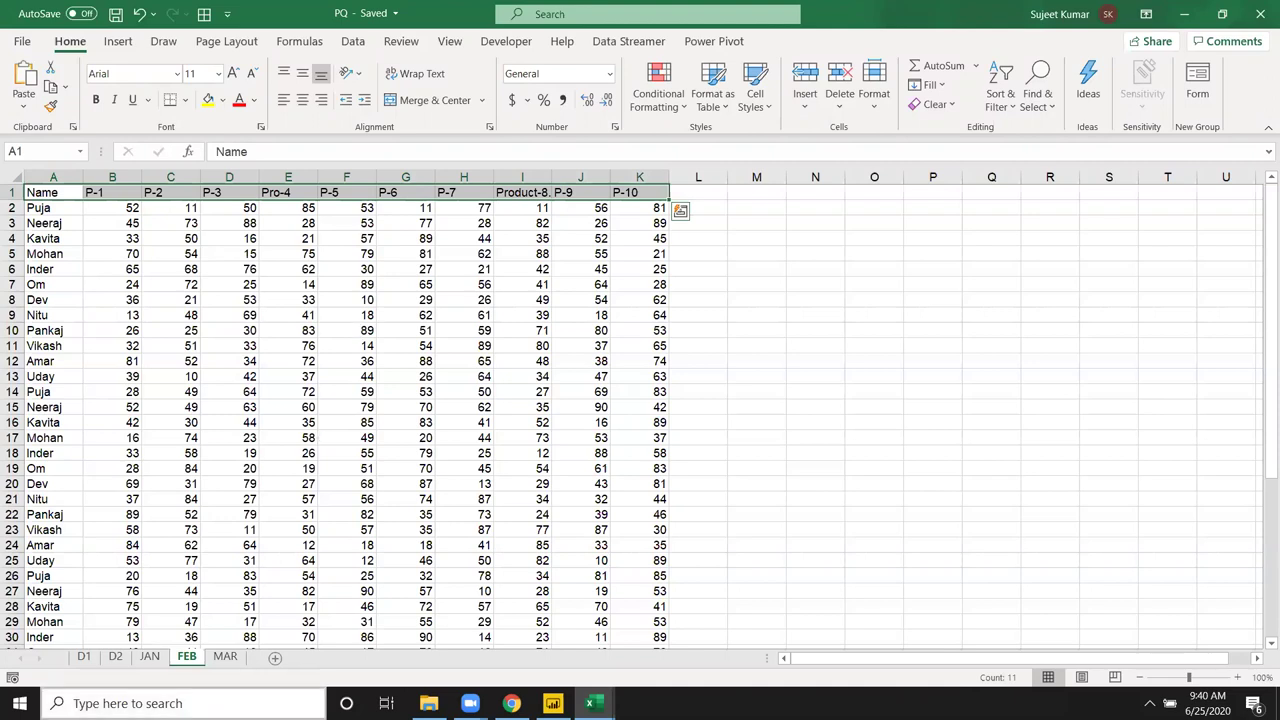
double_click(553, 177)
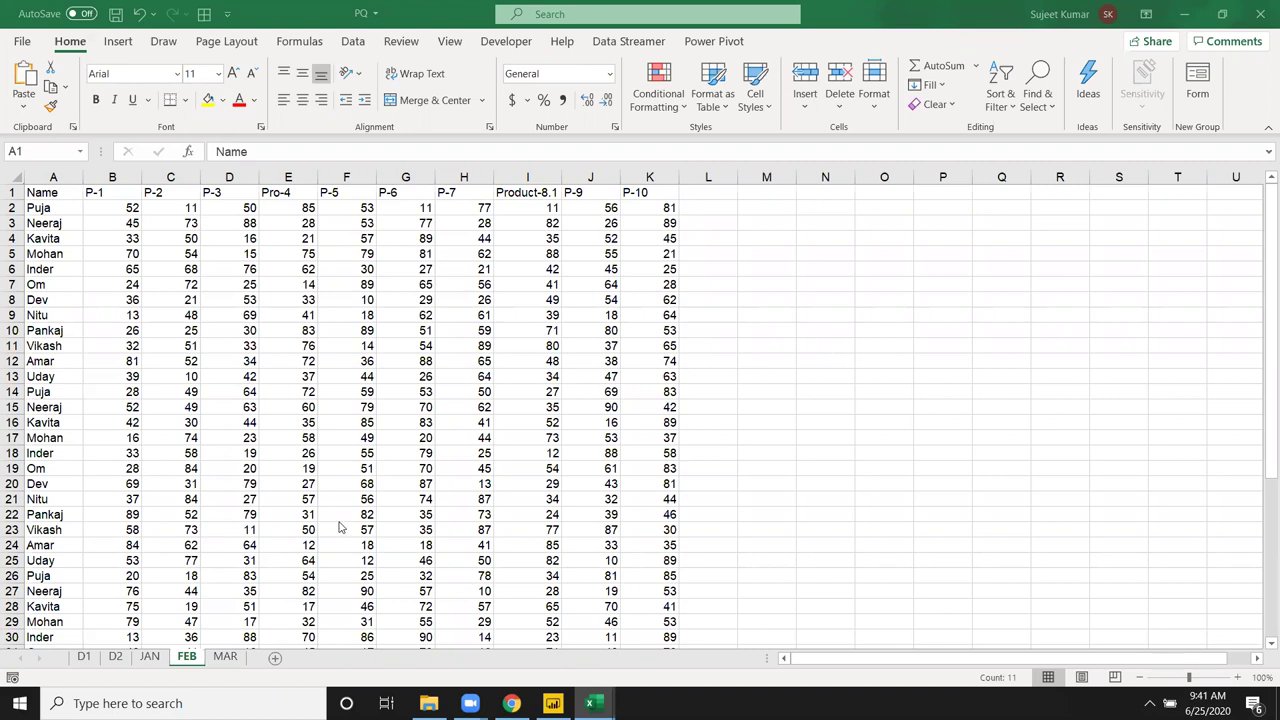
Step: Inspect how far the JAN sheet's data block extends, then switch to Power BI Desktop
ctrl+click(150, 662)
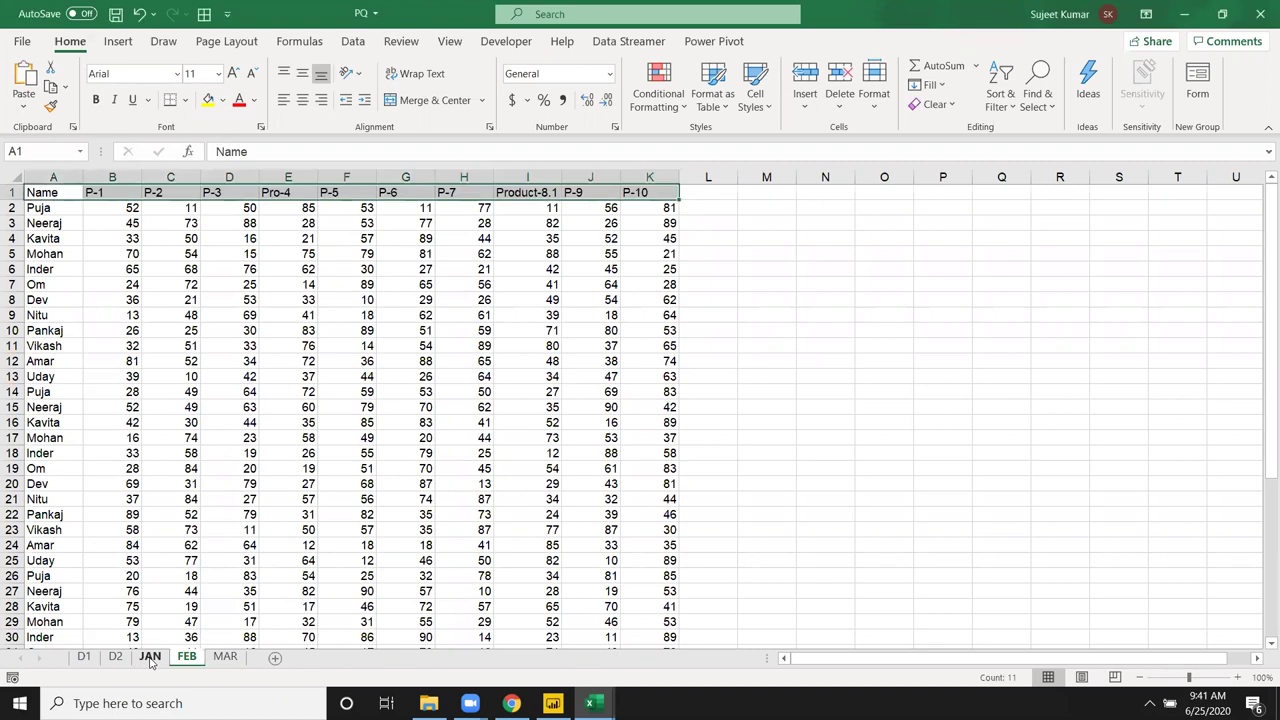
click(150, 658)
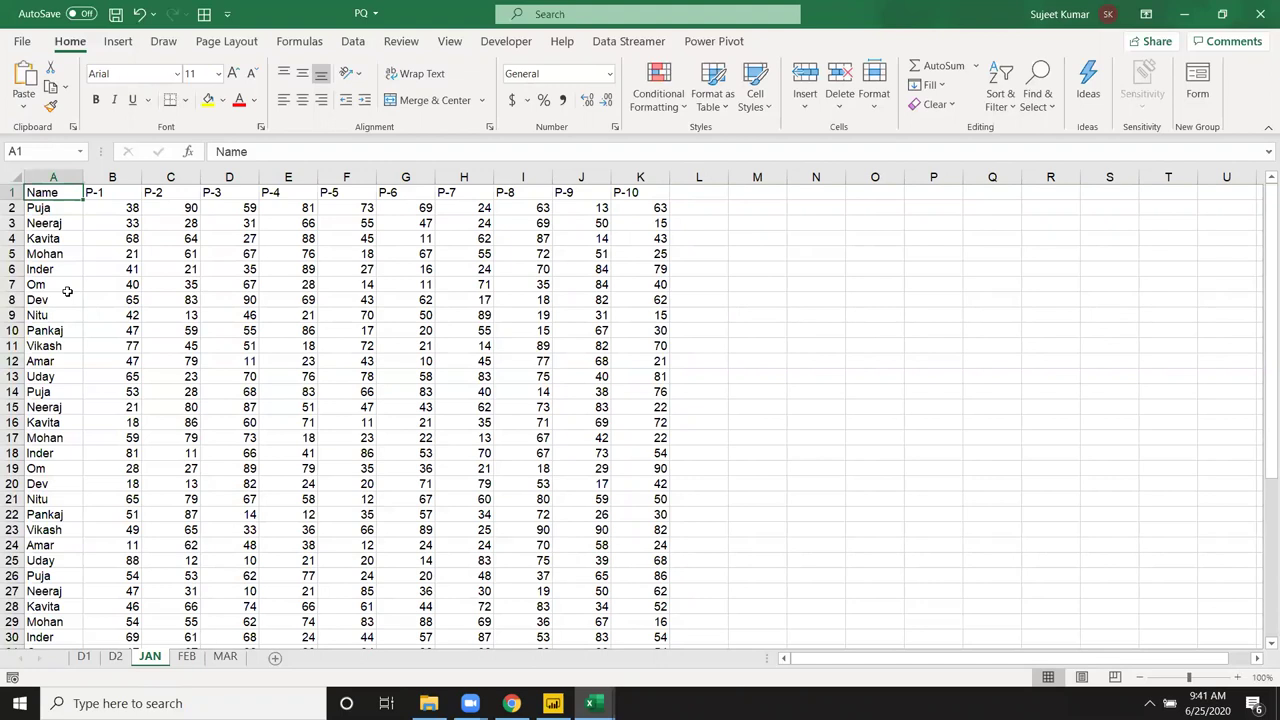
key(ctrl+shift+Right)
key(ctrl+Down)
key(Down)
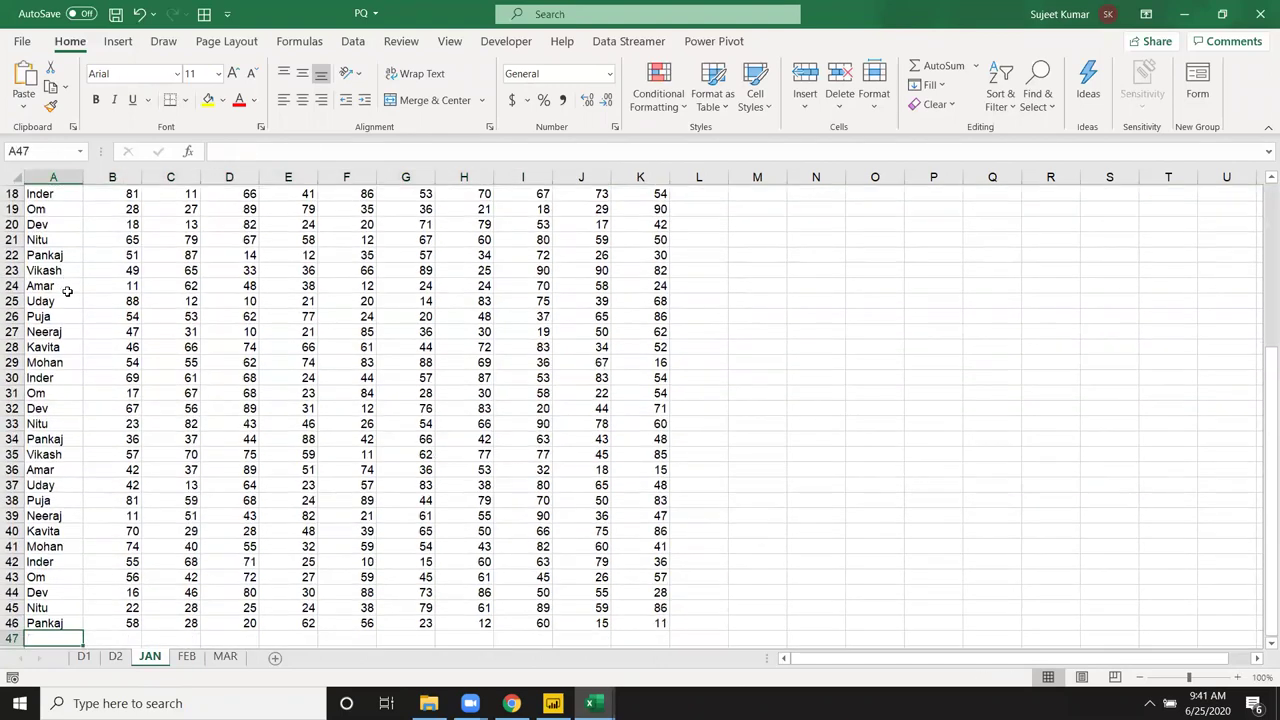
key(Up)
key(ctrl+shift+Up)
key(ctrl+shift+Right)
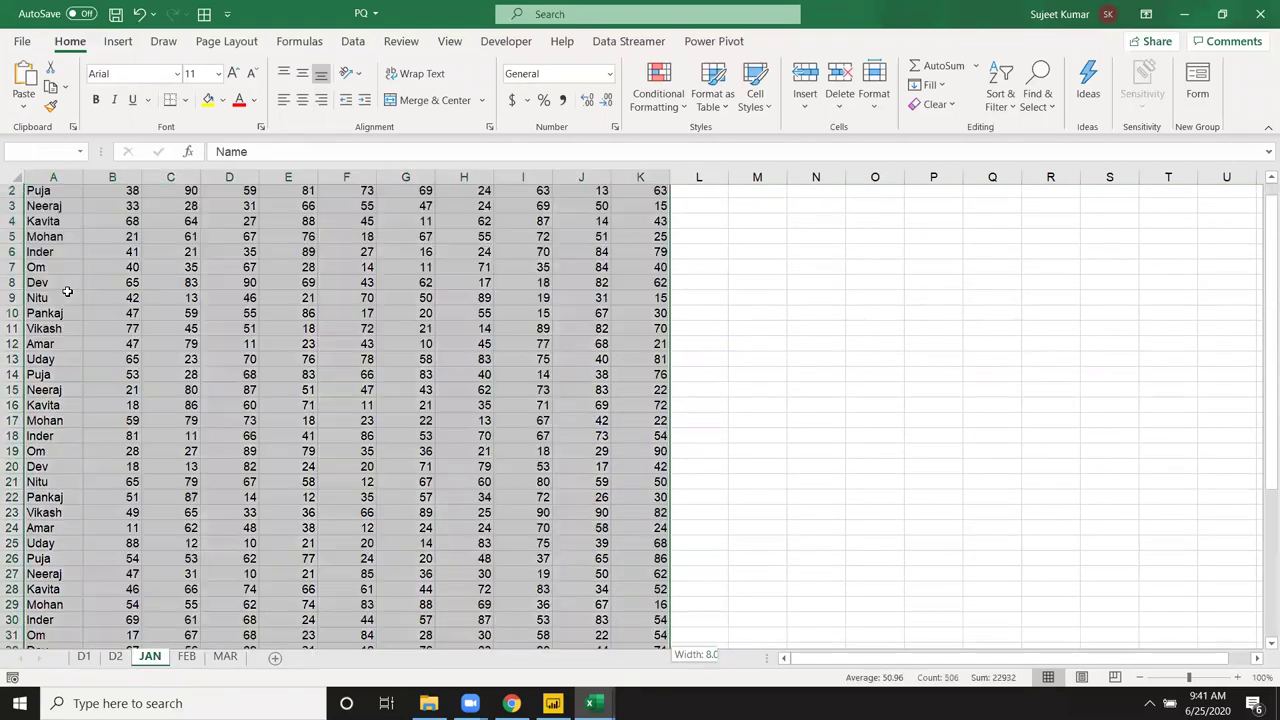
key(ctrl+Down)
key(Down)
key(Down)
key(Up)
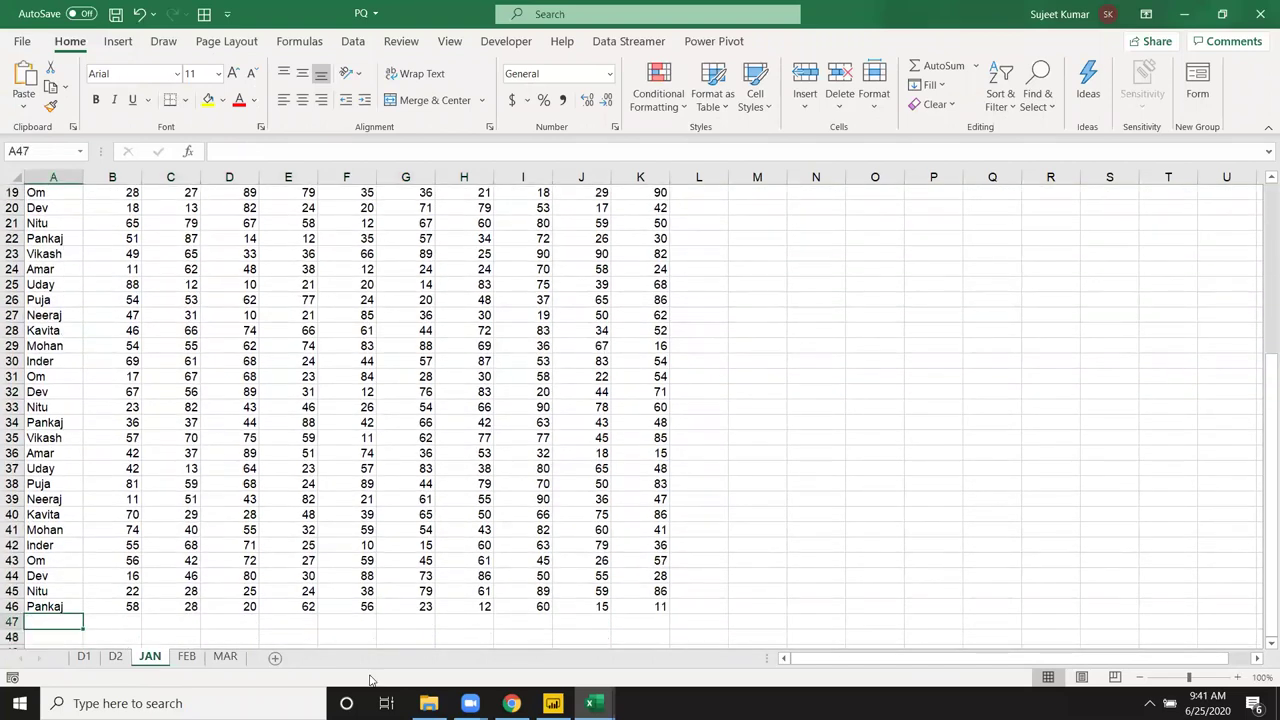
click(552, 703)
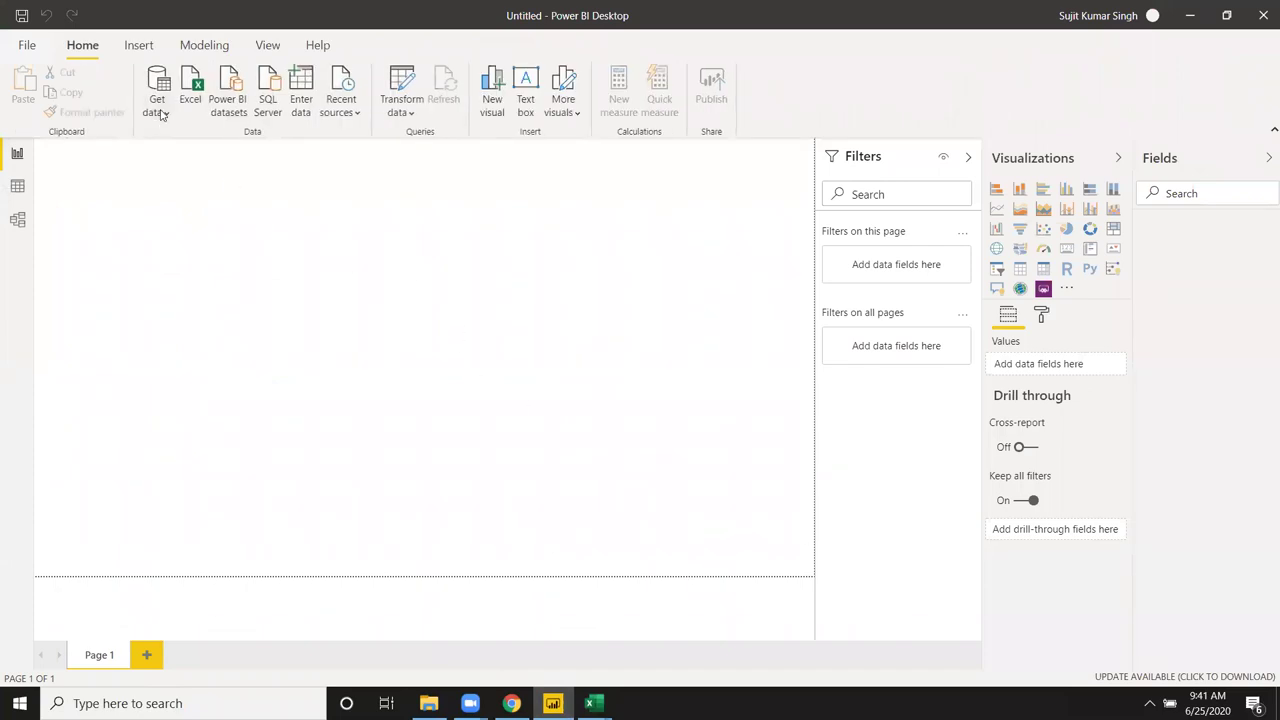
Step: Create a Blank query from the Get data list of common sources
click(160, 112)
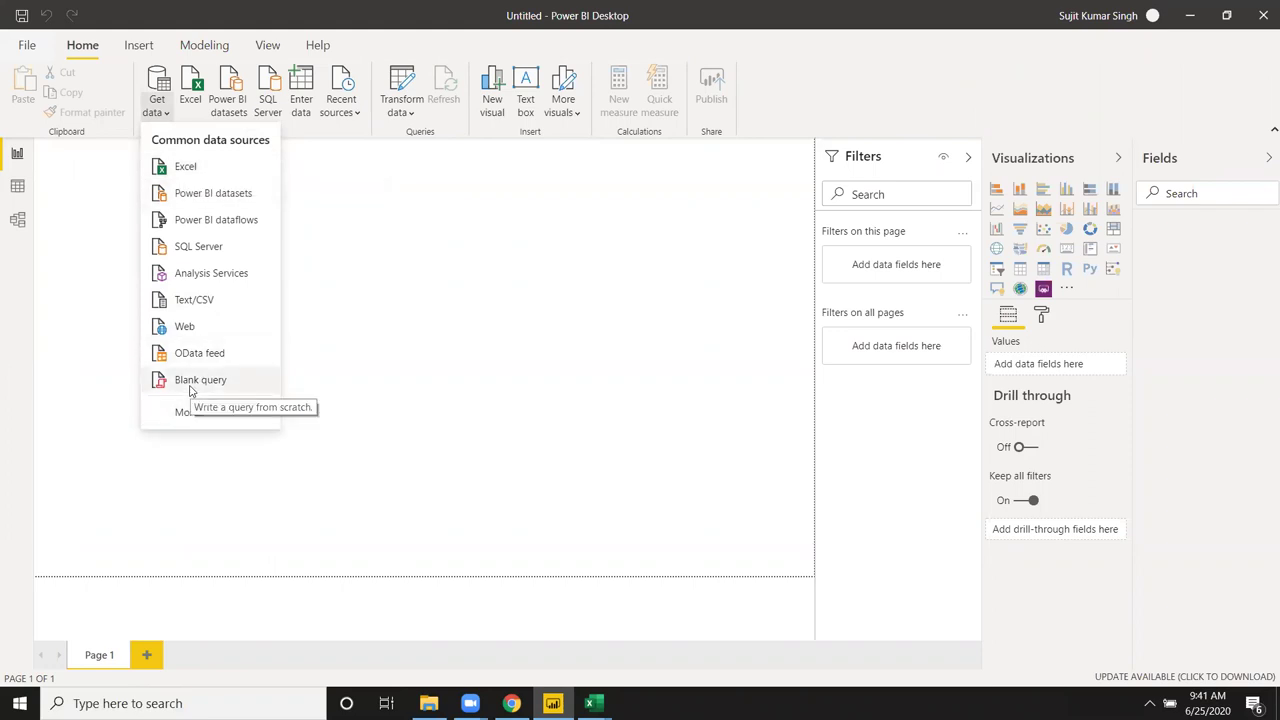
click(190, 390)
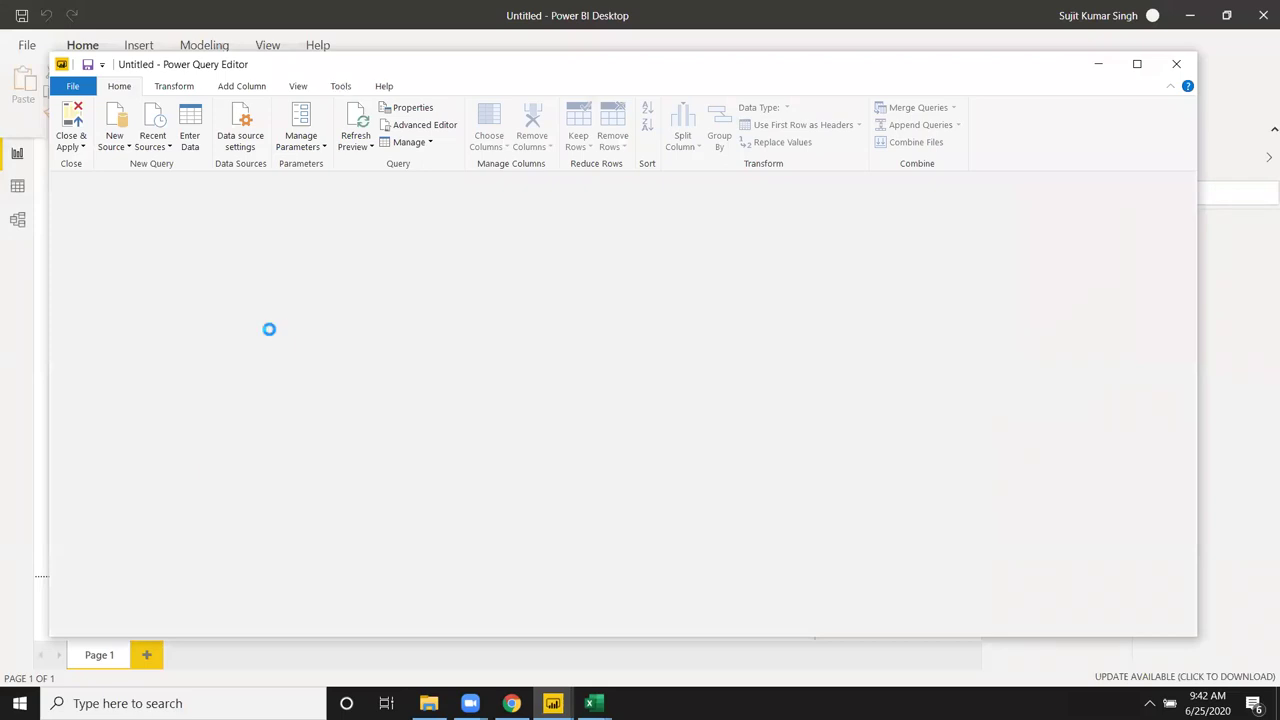
Step: Add a new Excel source by opening the PQ.xlsm workbook
click(155, 148)
click(117, 148)
click(118, 186)
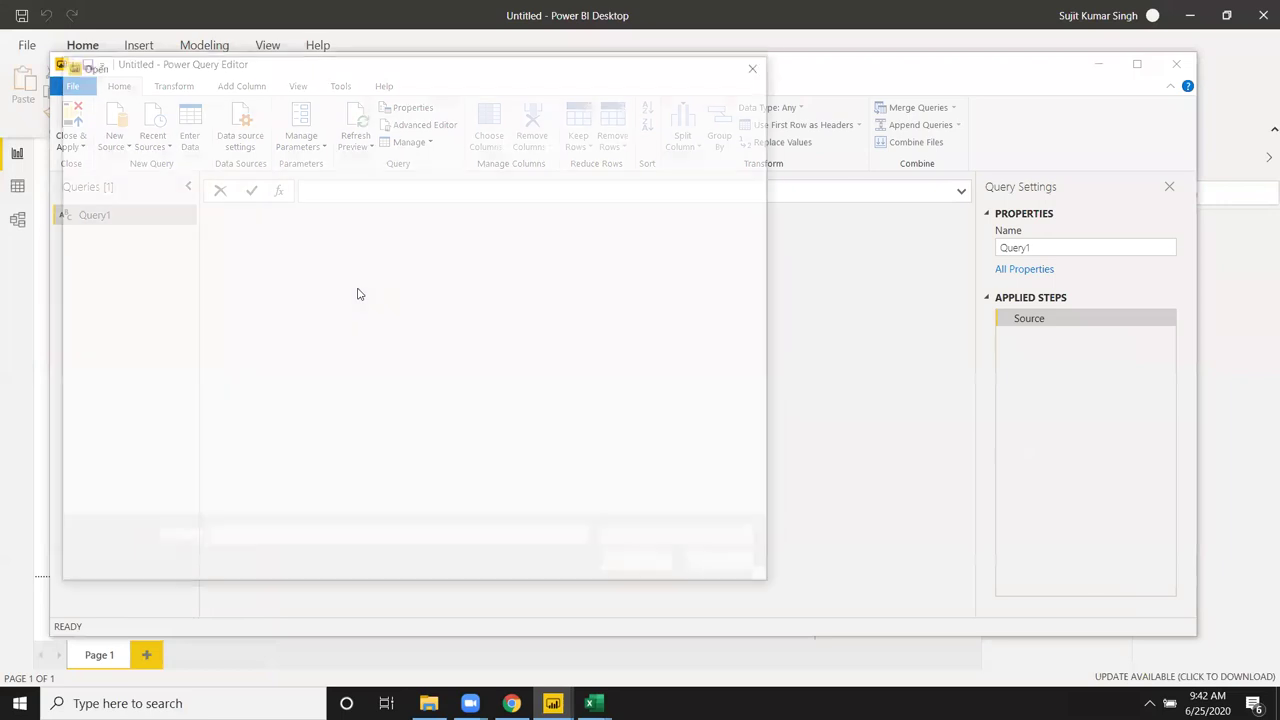
click(240, 283)
click(634, 564)
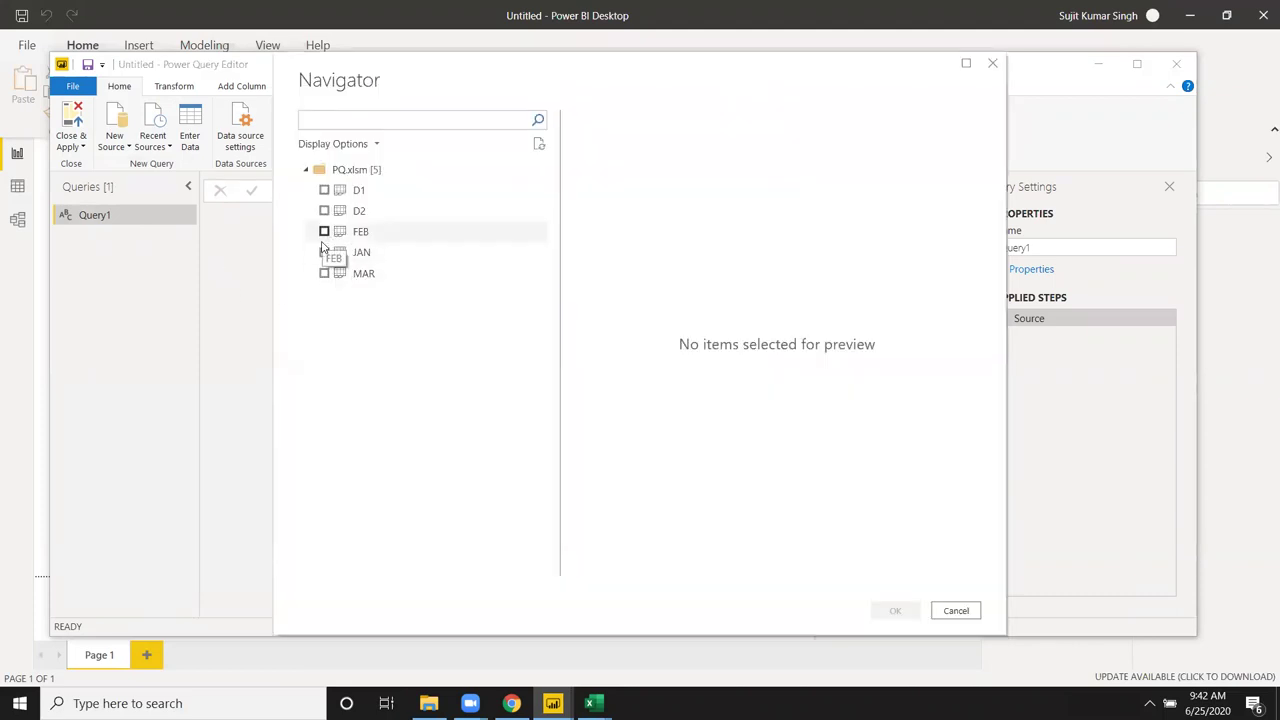
Step: Tick the FEB, JAN and MAR sheets in the Navigator and load them
click(324, 231)
click(324, 253)
click(324, 273)
click(899, 612)
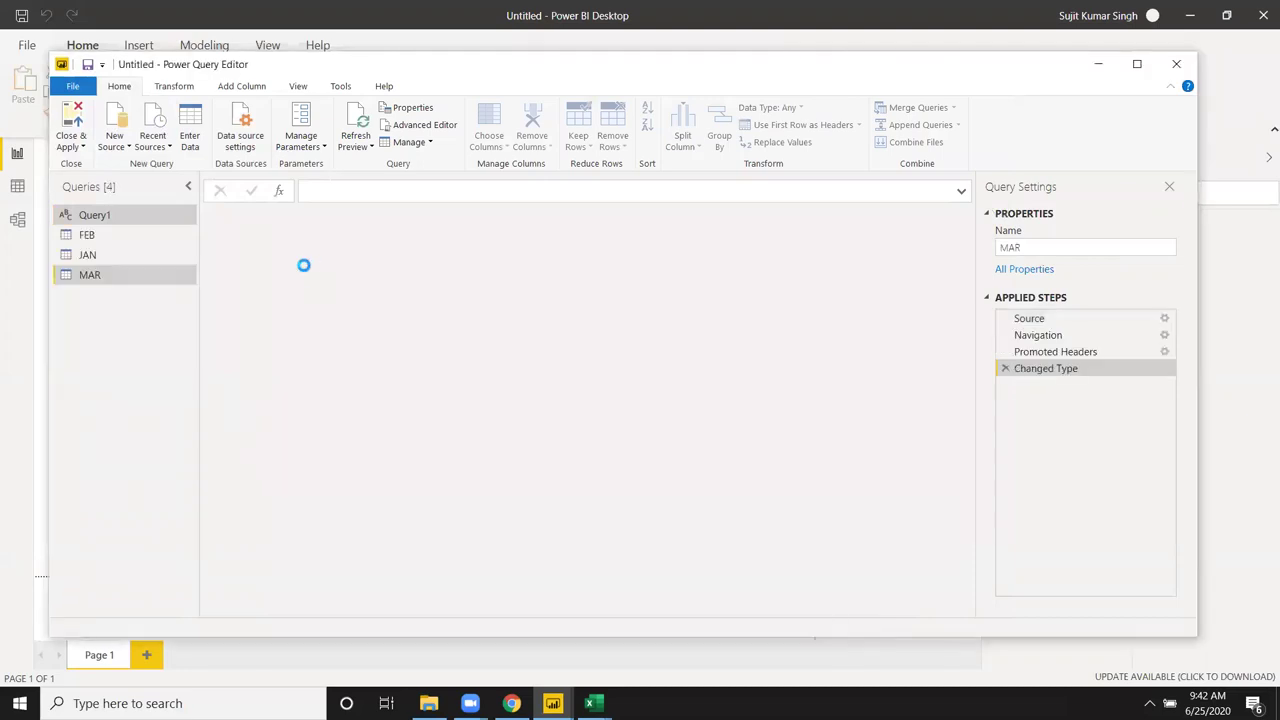
Step: Delete the empty Query1 from the Queries pane and confirm the deletion
right_click(126, 222)
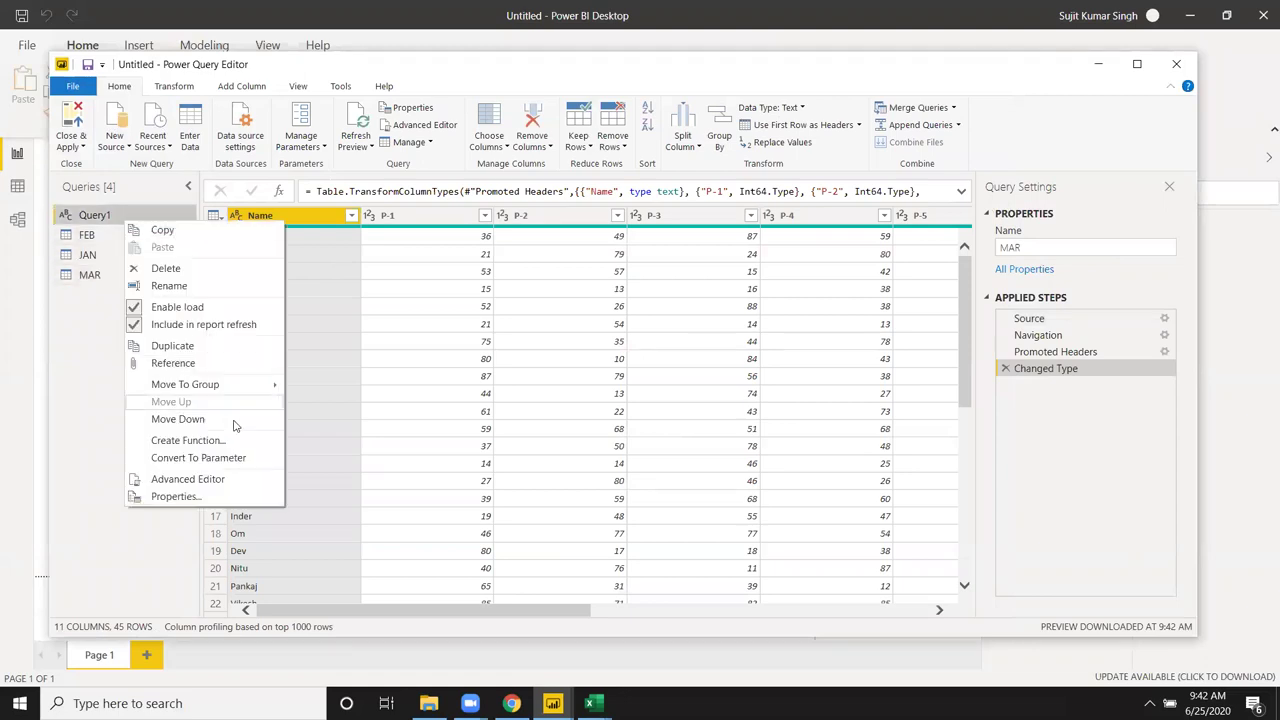
click(186, 268)
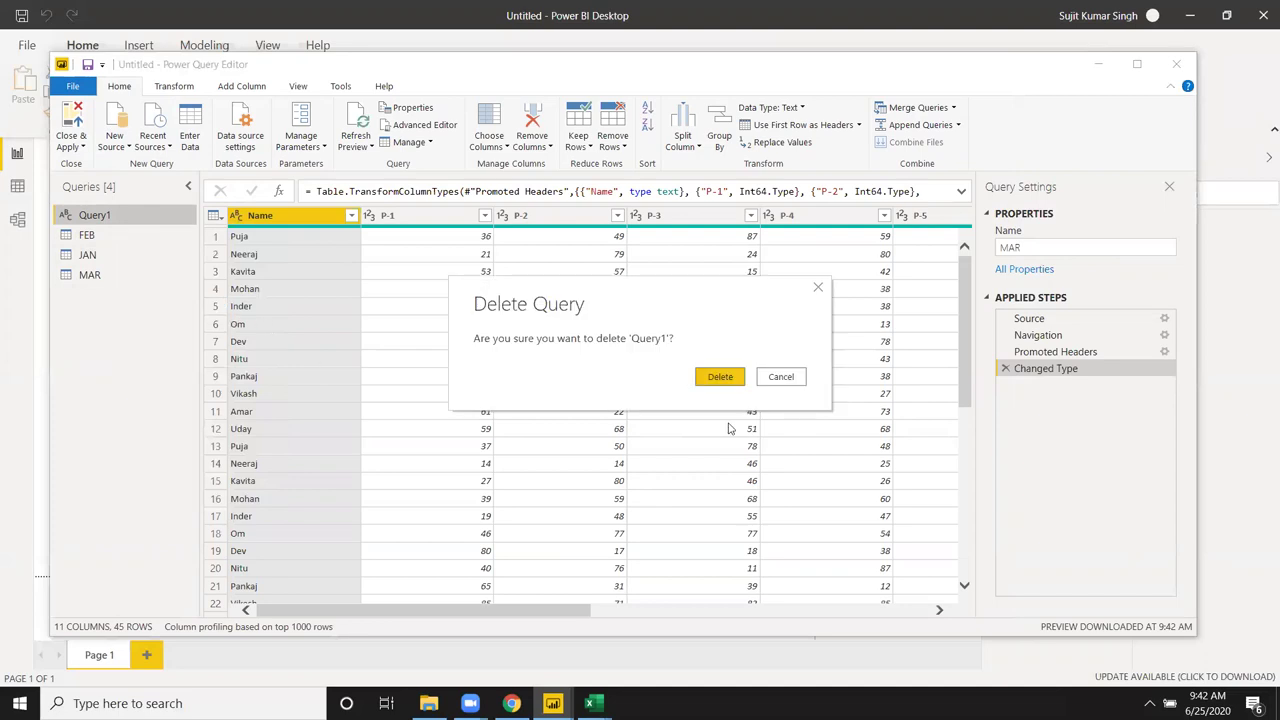
click(718, 380)
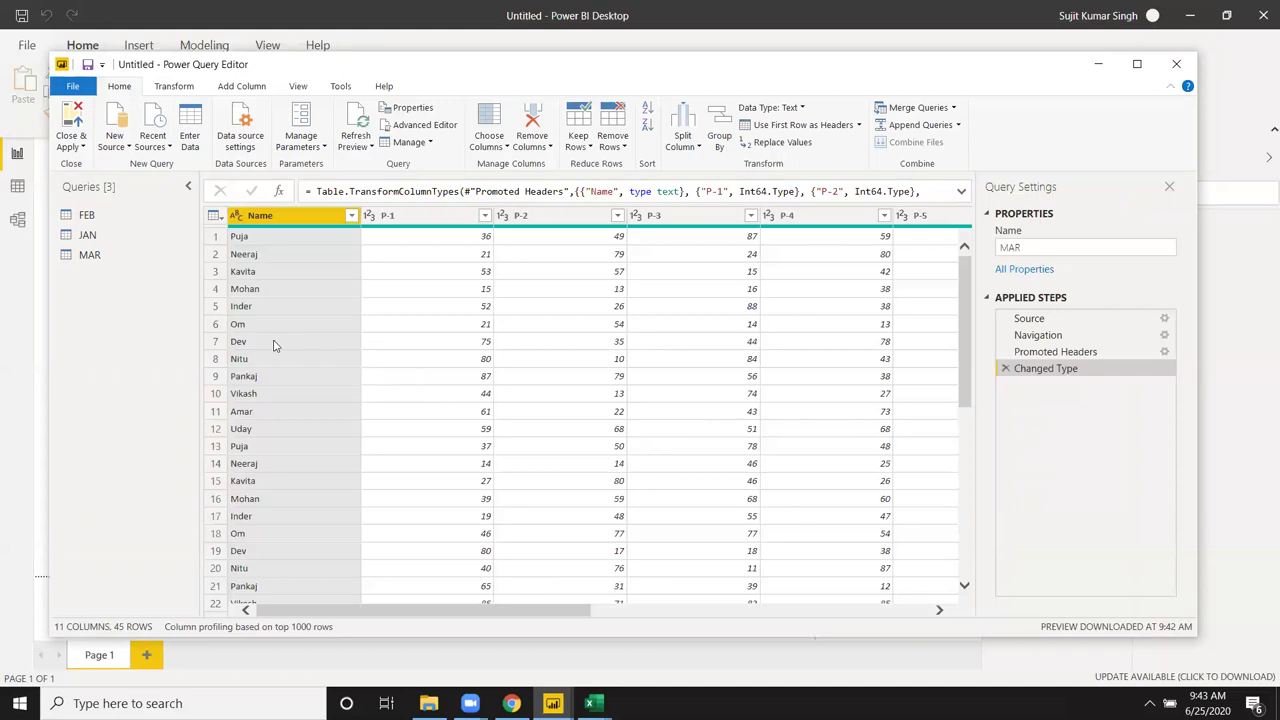
Step: Compare the JAN and MAR columns, then bring up the Append dialog for JAN
click(92, 236)
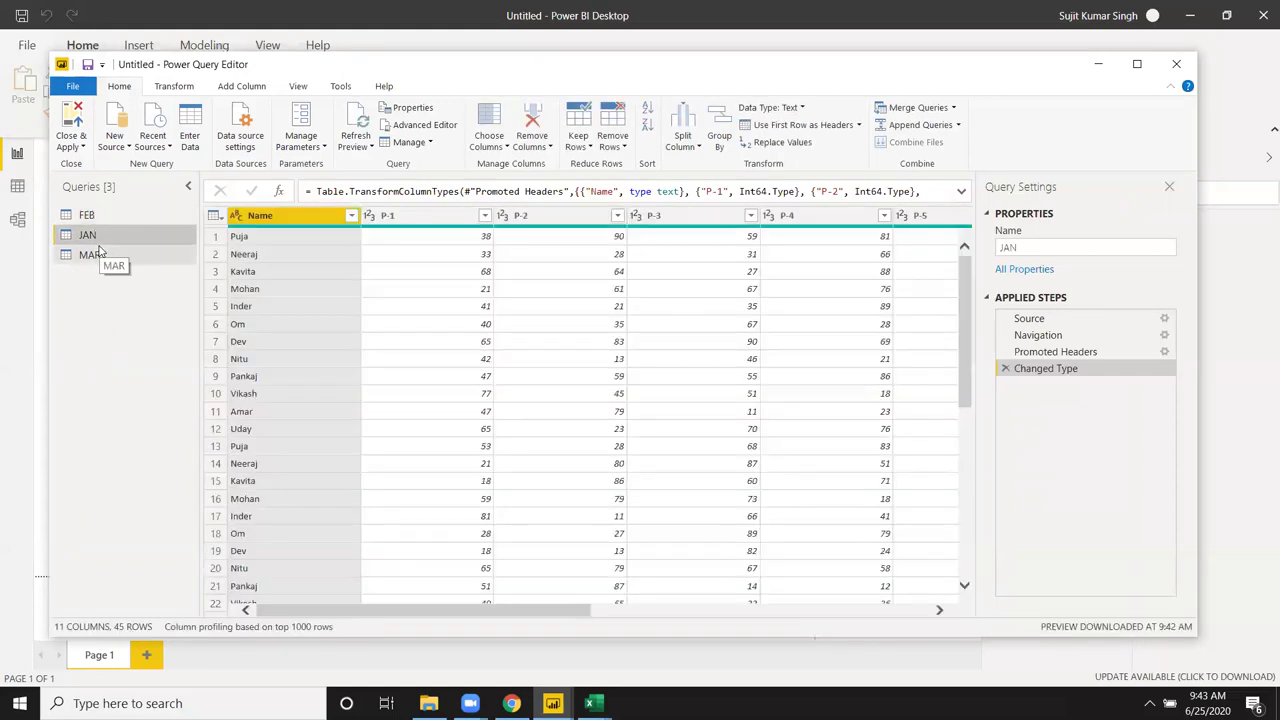
click(92, 257)
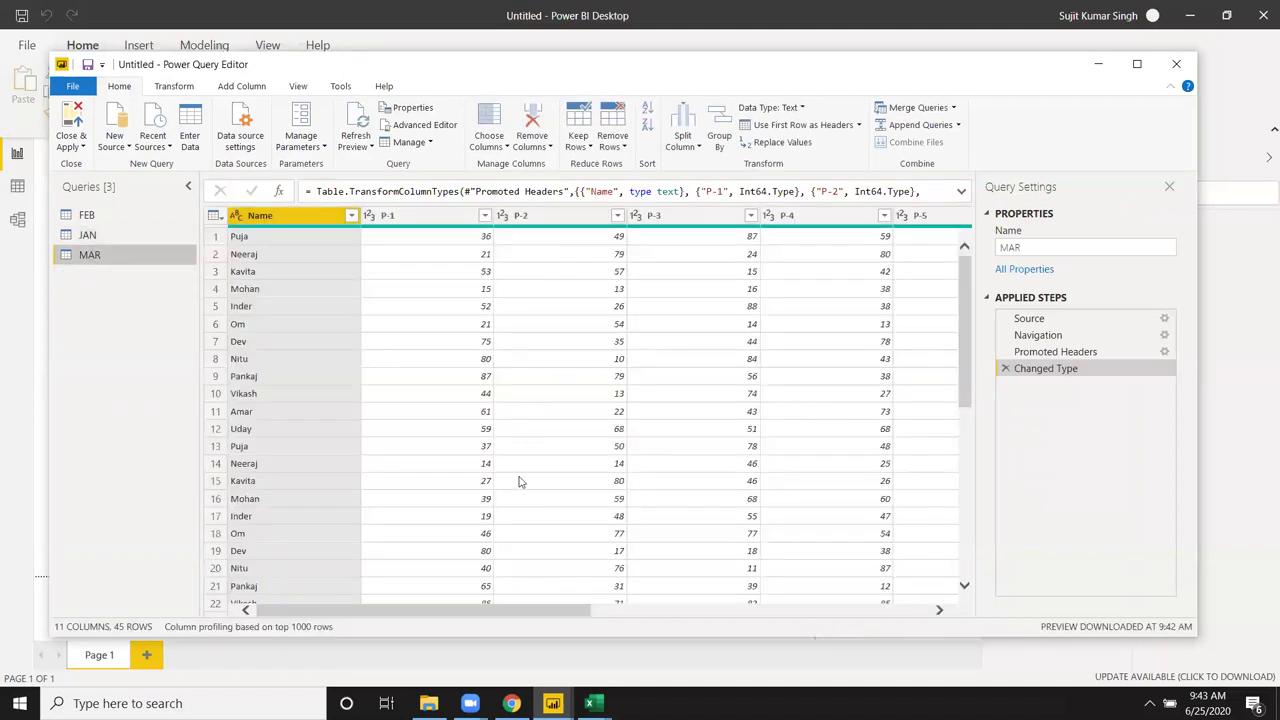
drag(565, 612, 929, 617)
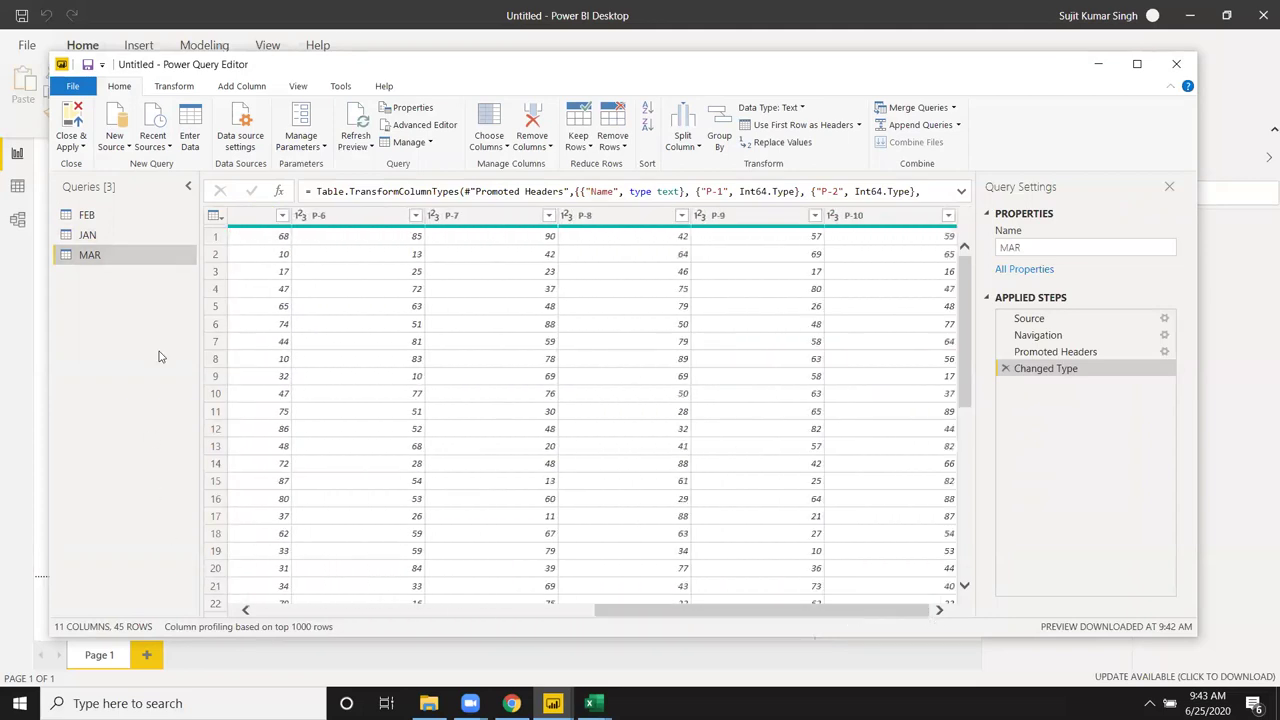
click(145, 236)
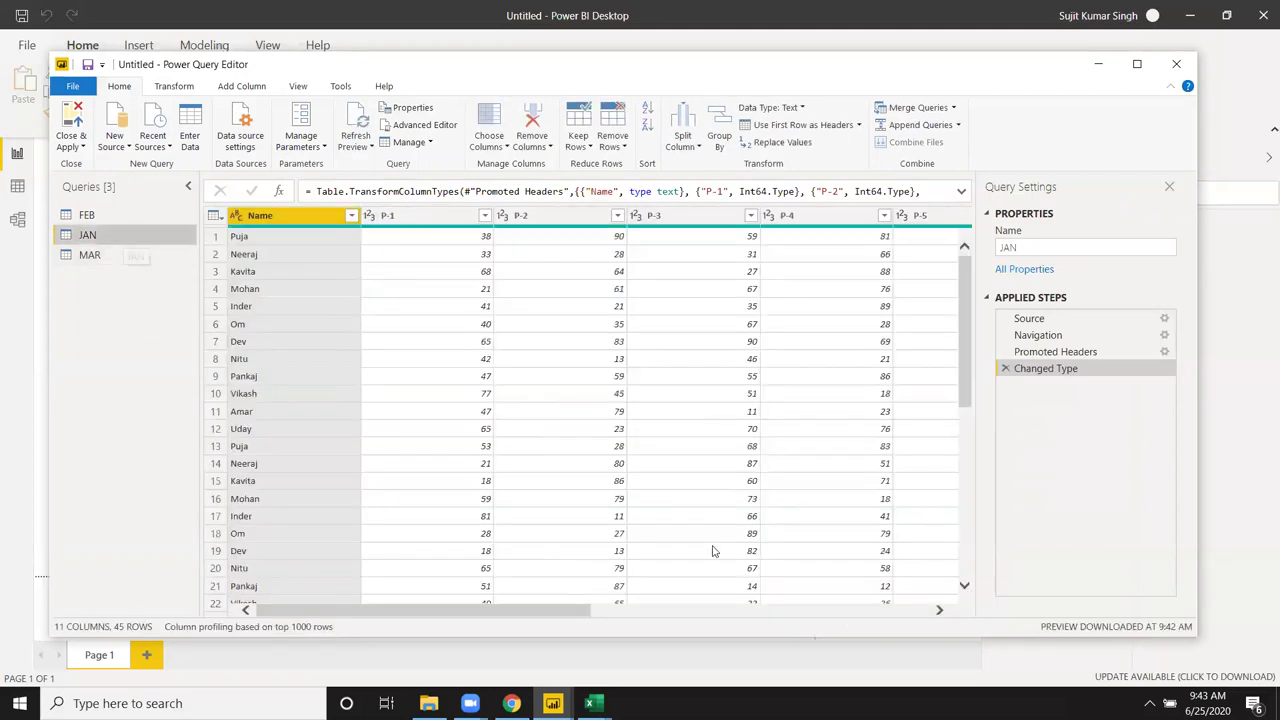
mouse_move(527, 612)
mouse_down()
mouse_move(707, 632)
mouse_move(812, 678)
mouse_up()
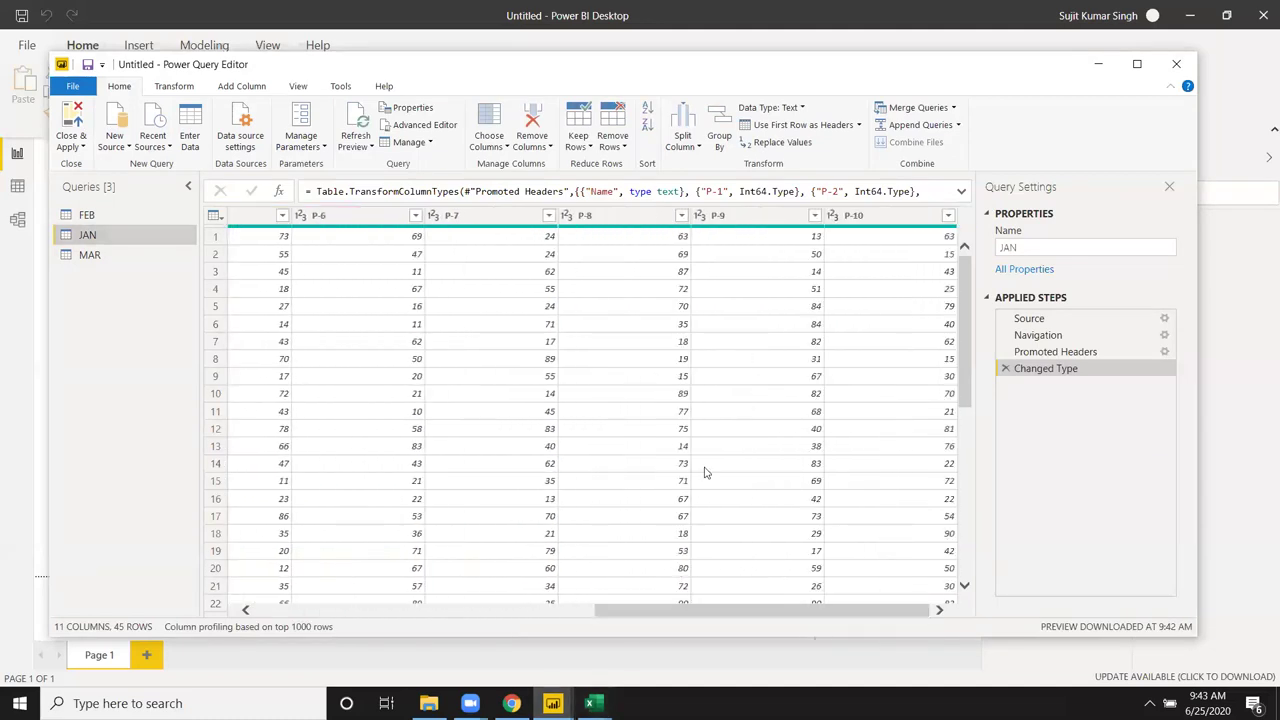
click(955, 128)
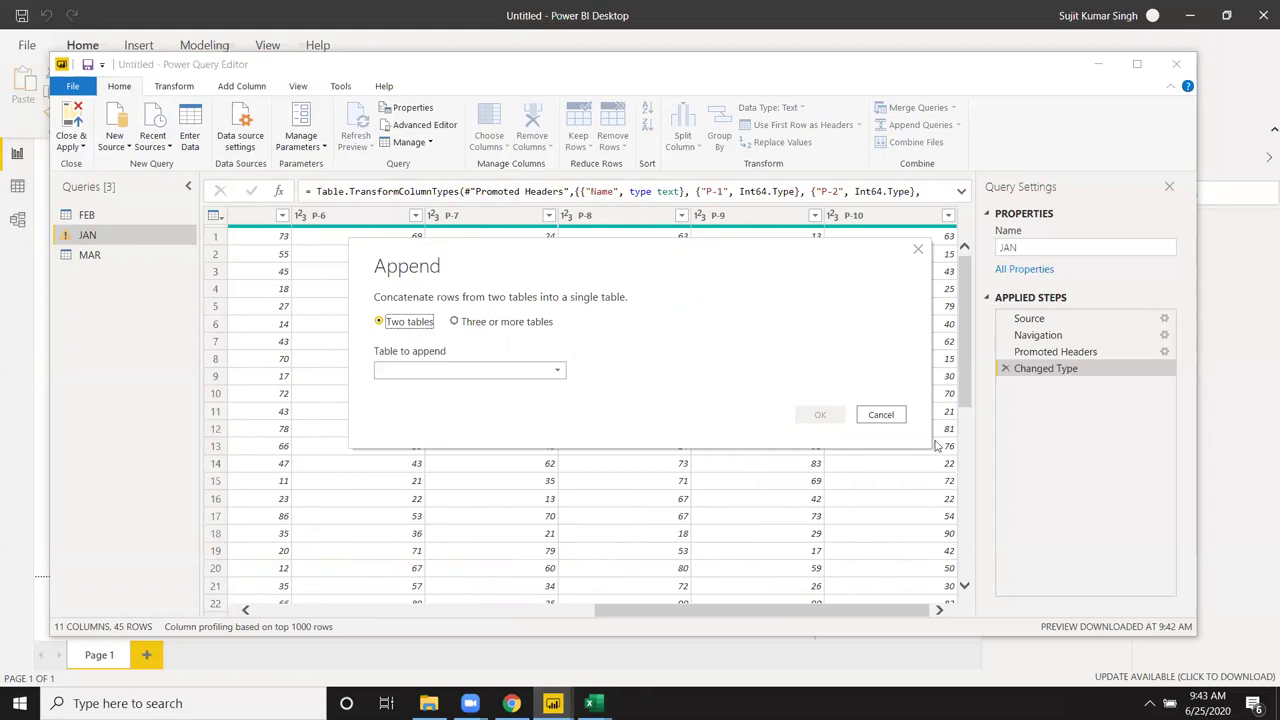
Step: Cancel the plain append and choose Append Queries as New instead
click(899, 418)
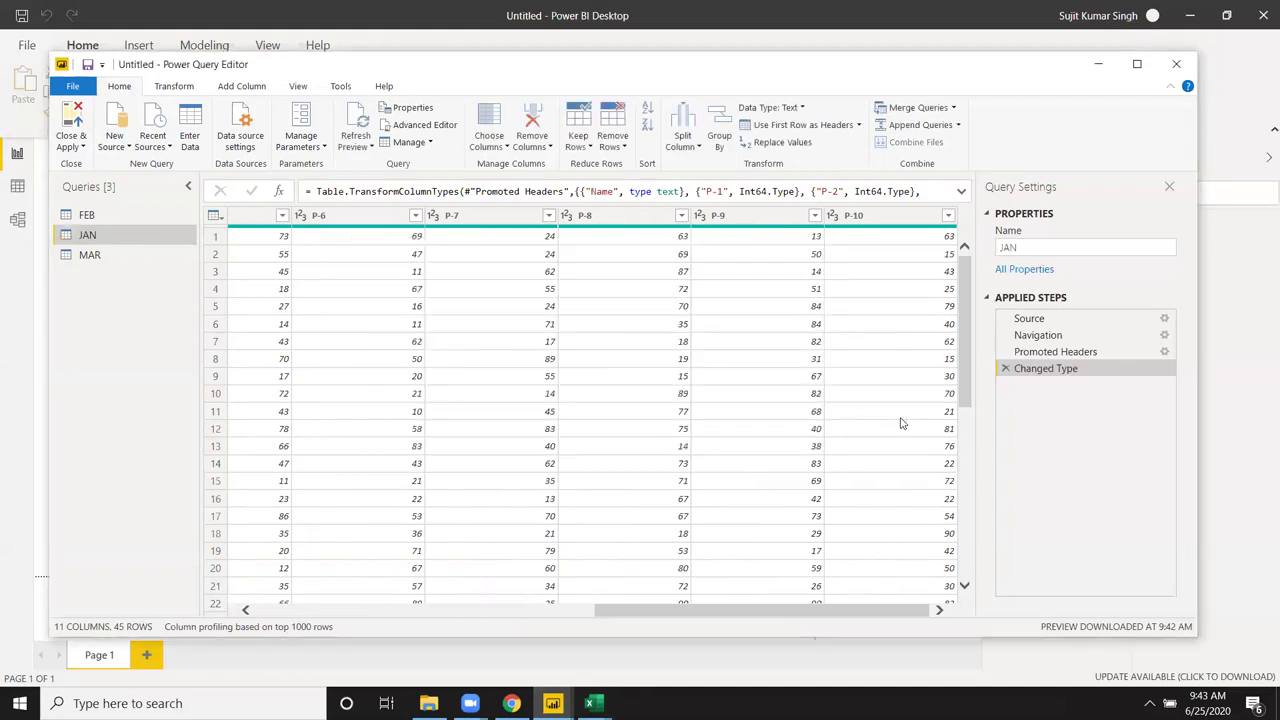
click(958, 125)
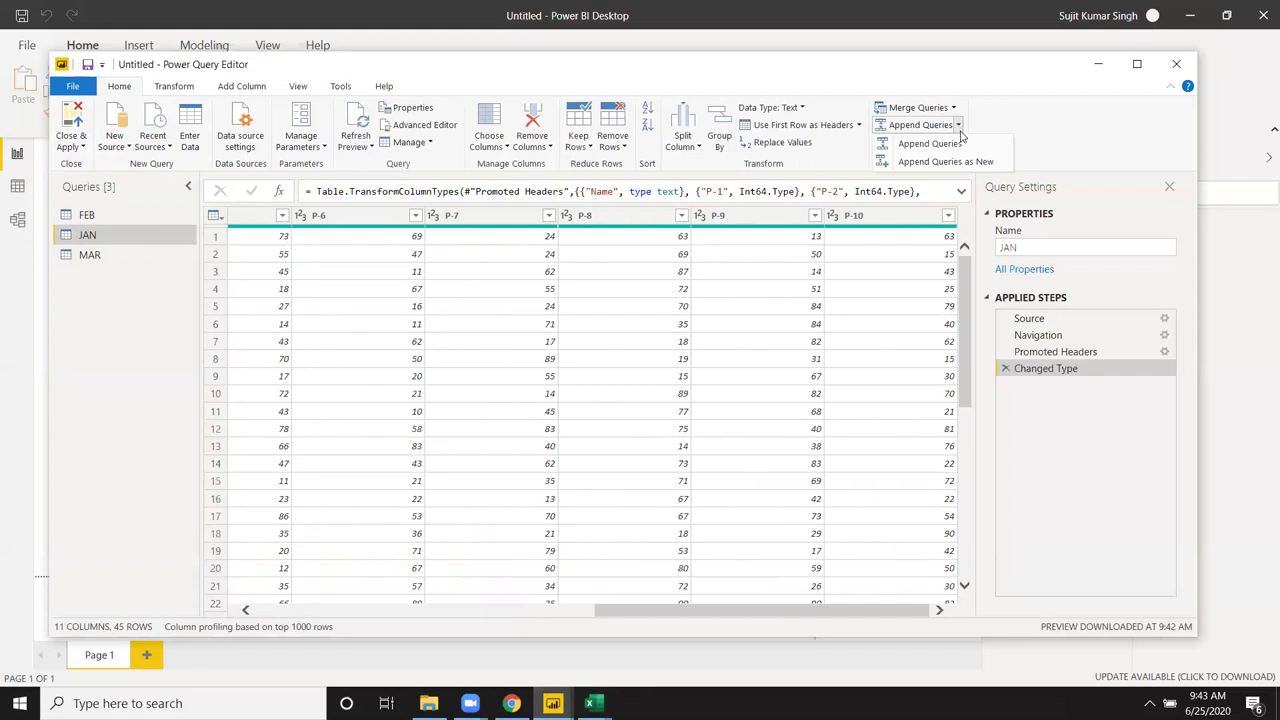
click(965, 163)
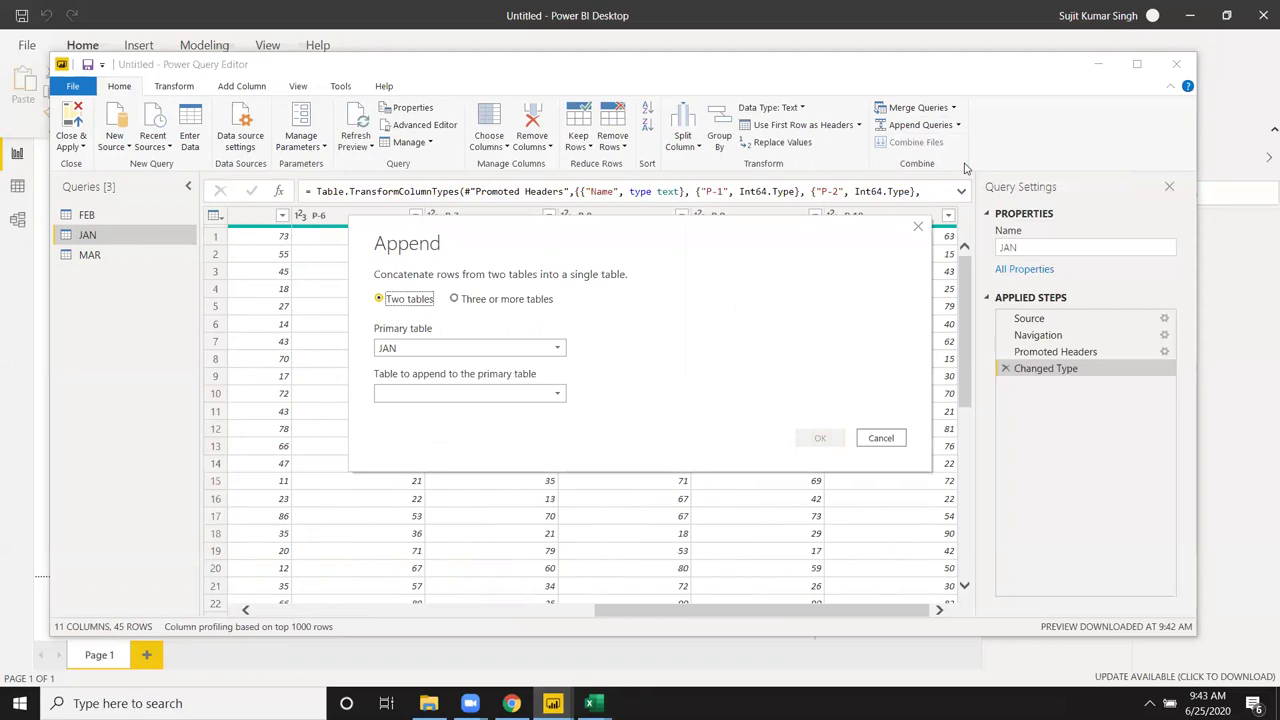
Step: Append MAR under JAN as the primary table in a new query
click(422, 350)
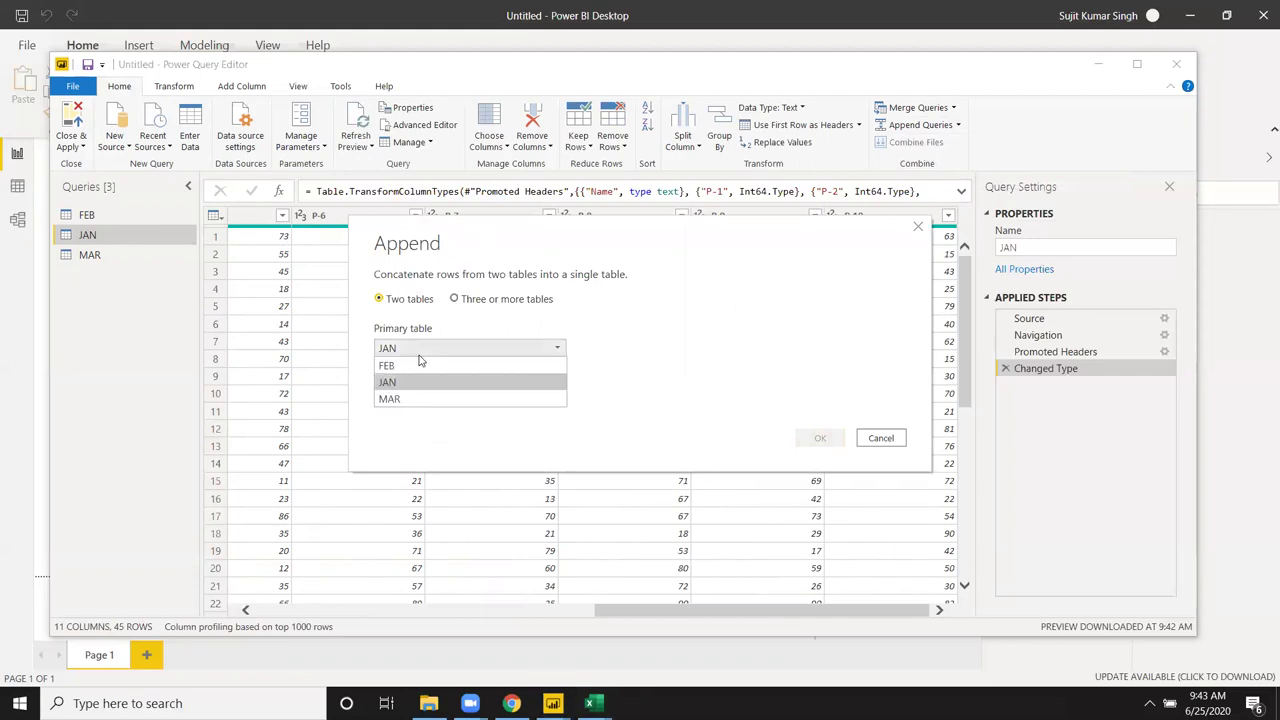
click(633, 349)
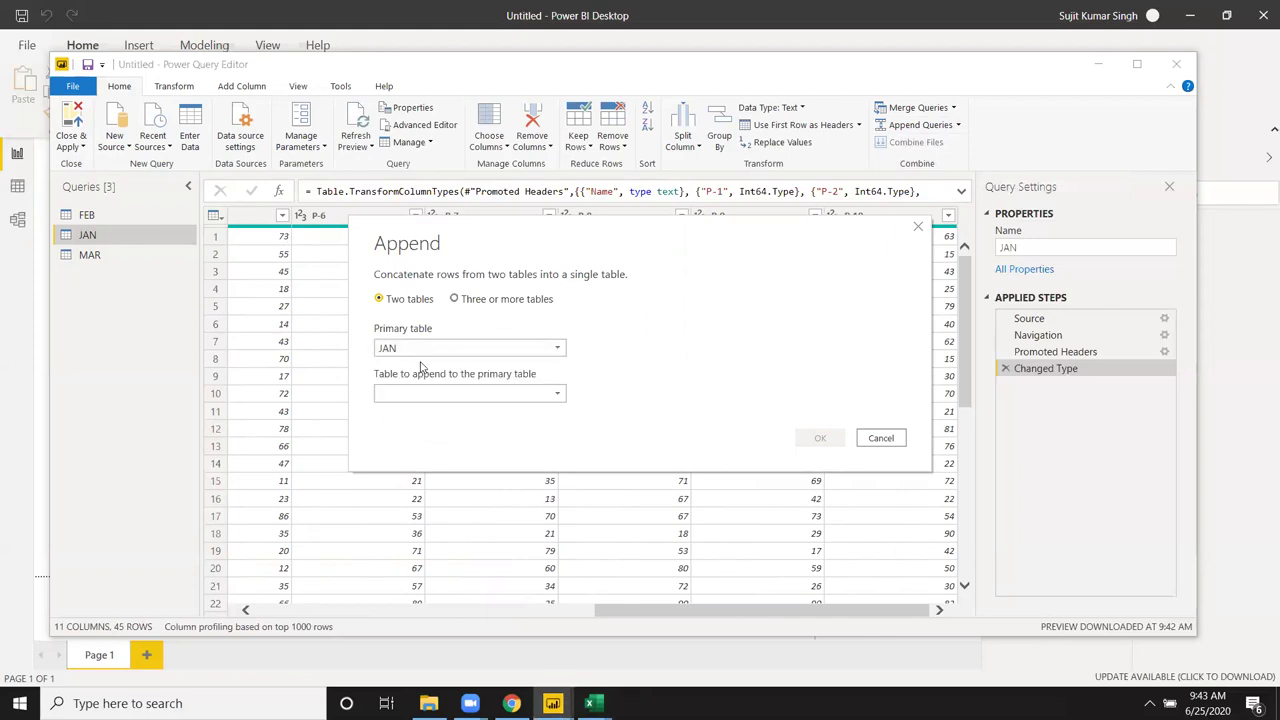
click(418, 395)
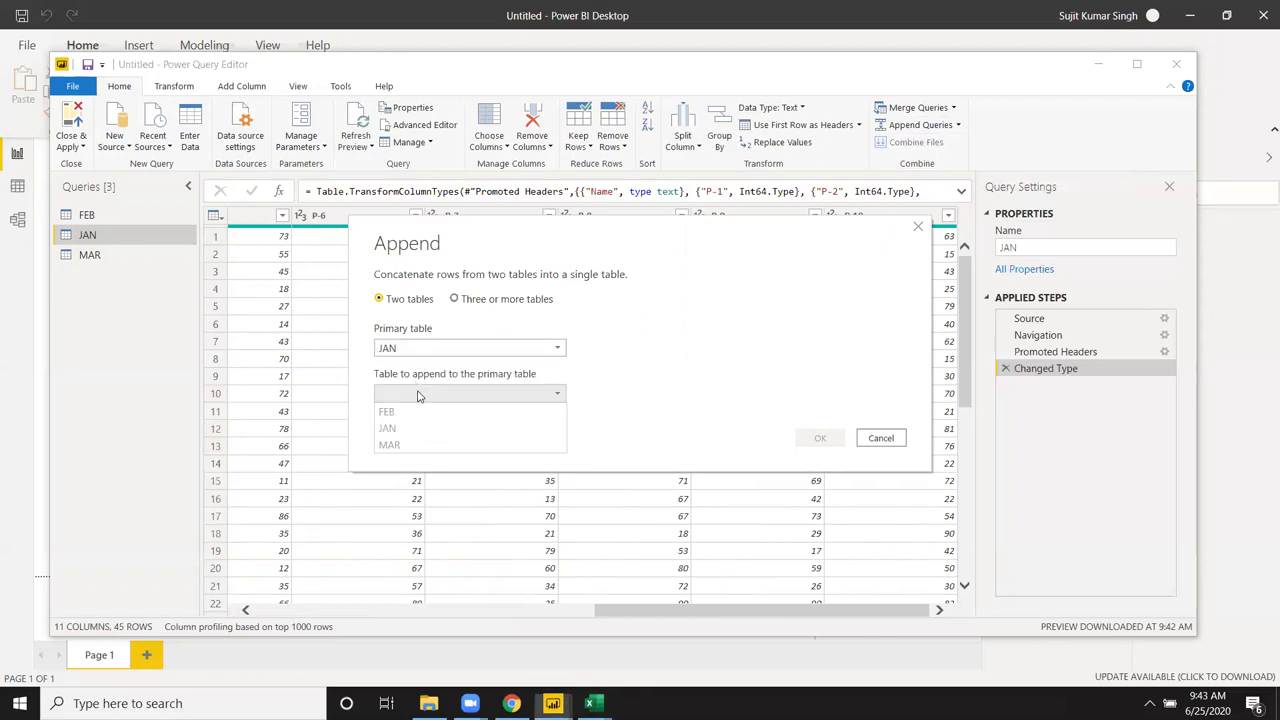
click(419, 446)
click(820, 438)
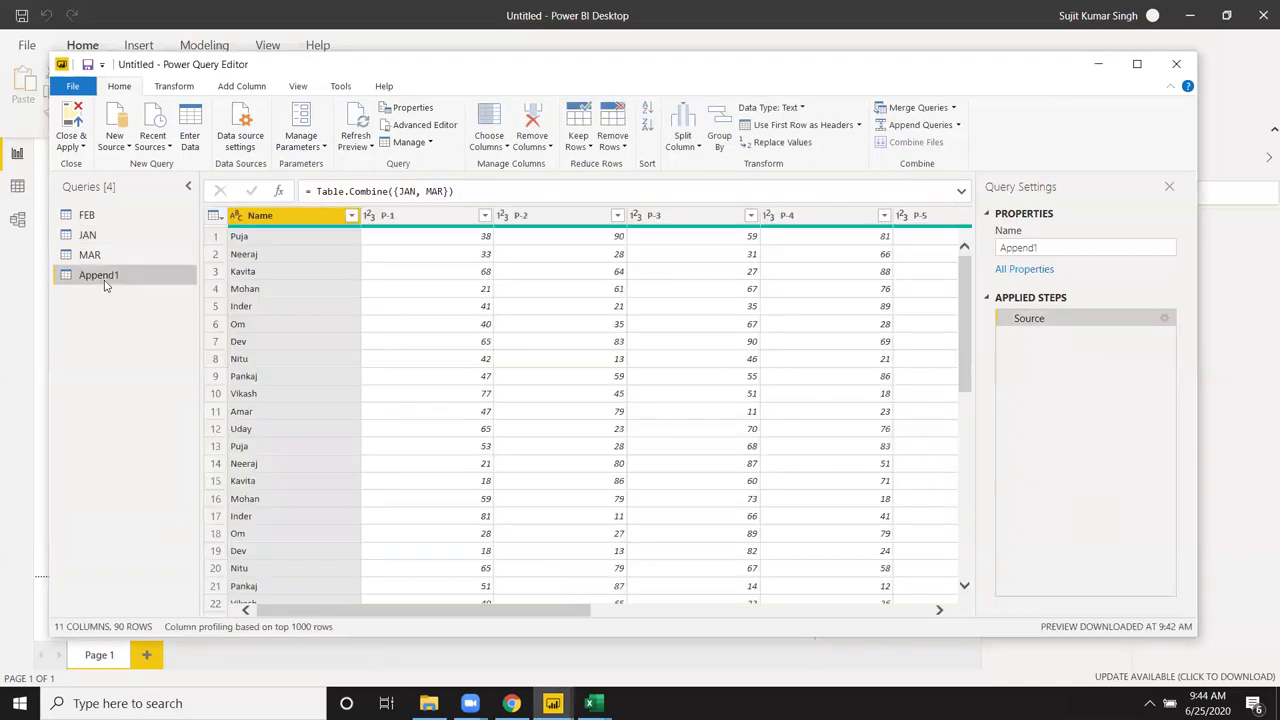
Step: Rename the Append1 query to Data
right_click(105, 284)
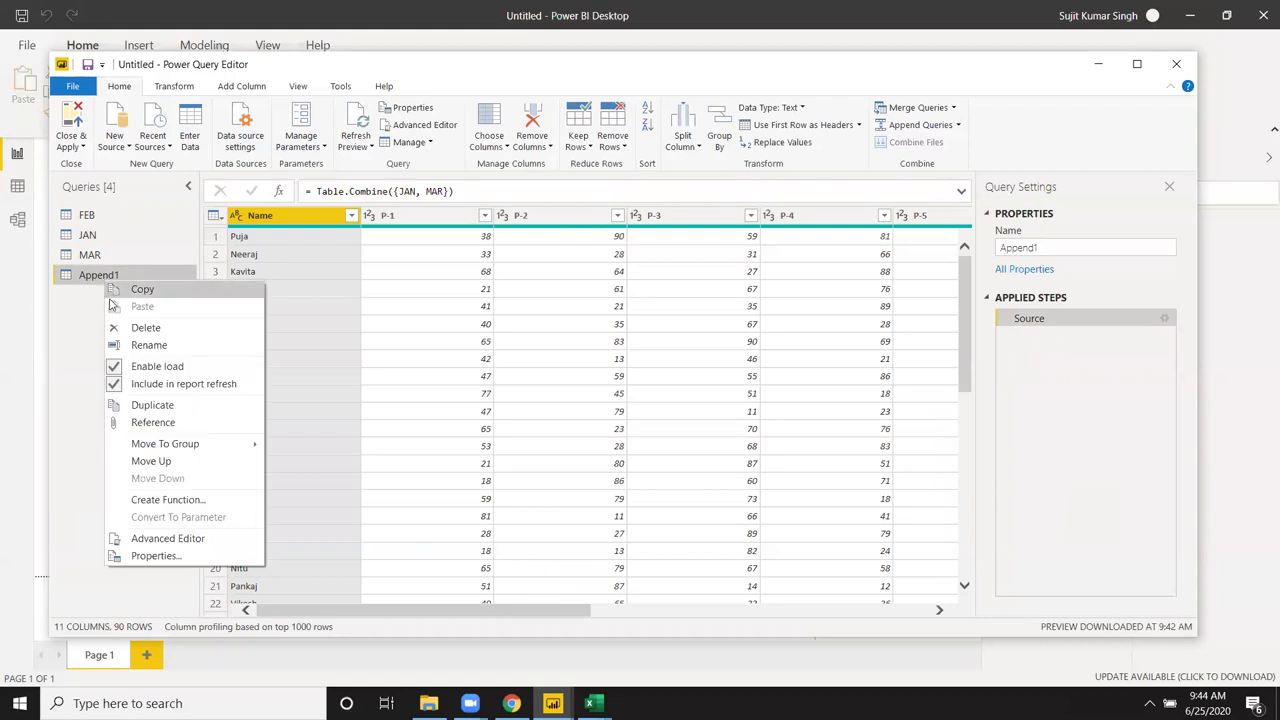
click(142, 345)
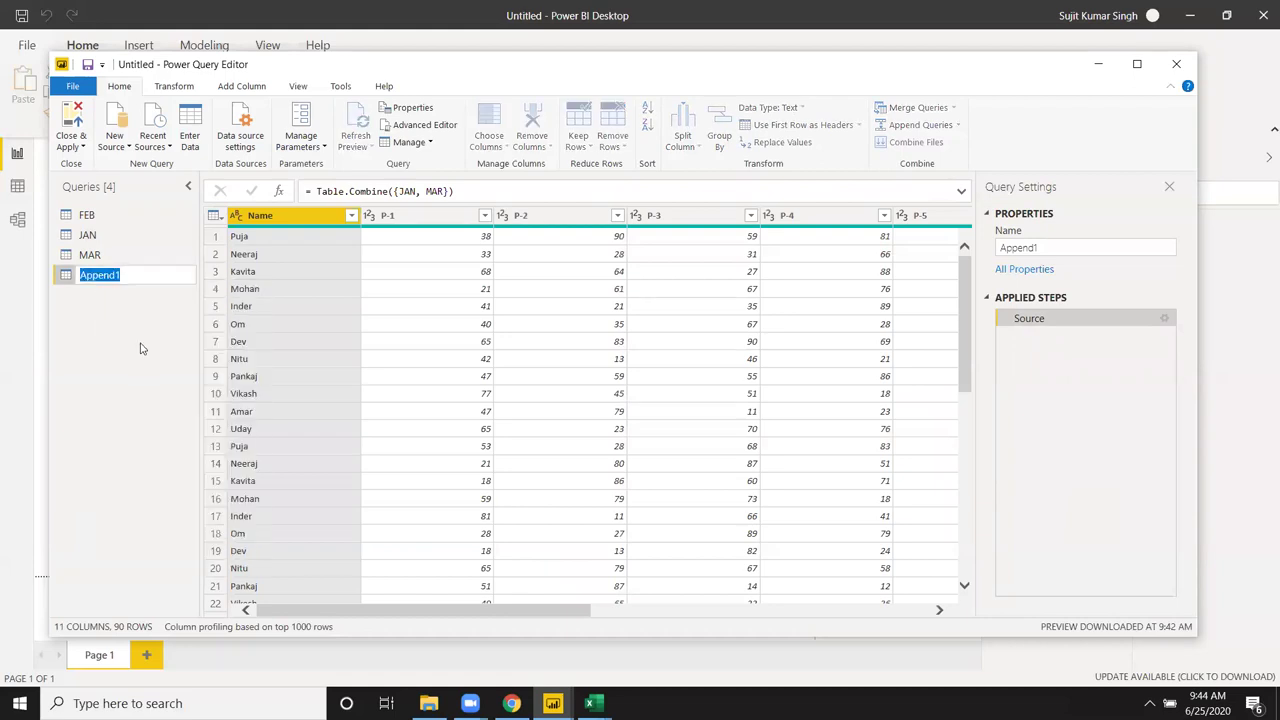
text(DA)
key(Return)
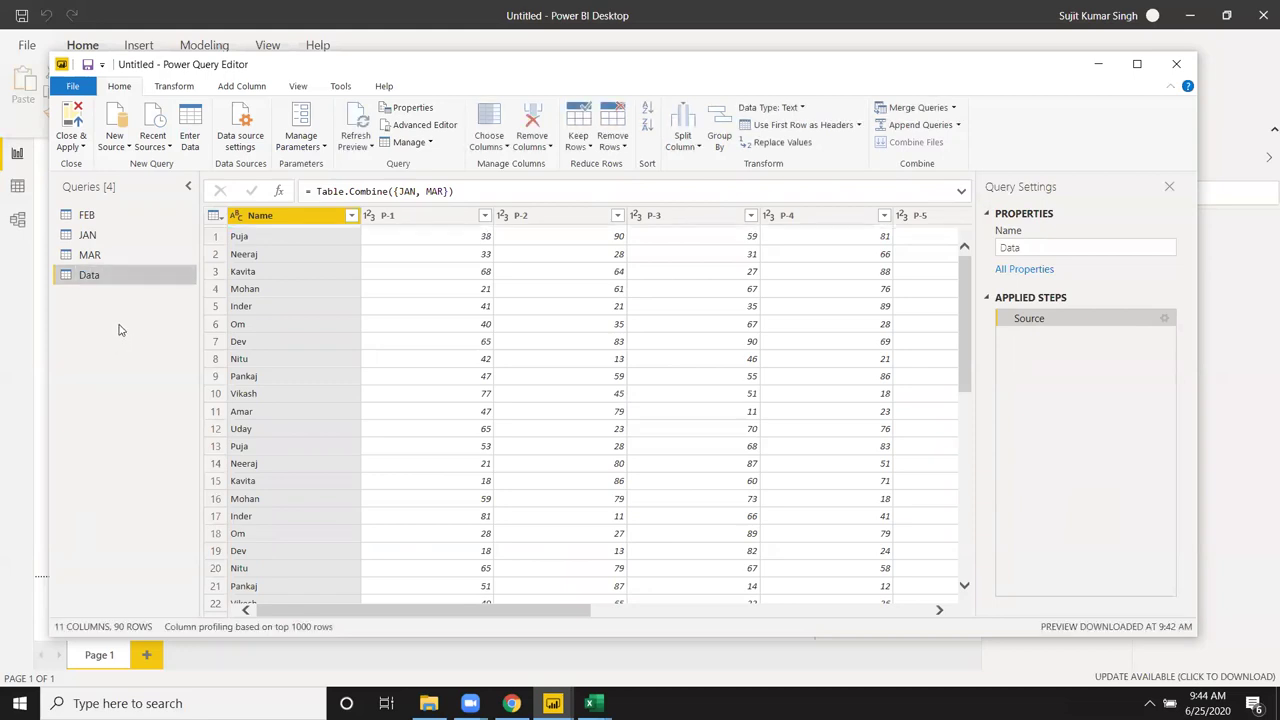
Step: Review the FEB query's columns, then return to the Data query
click(89, 218)
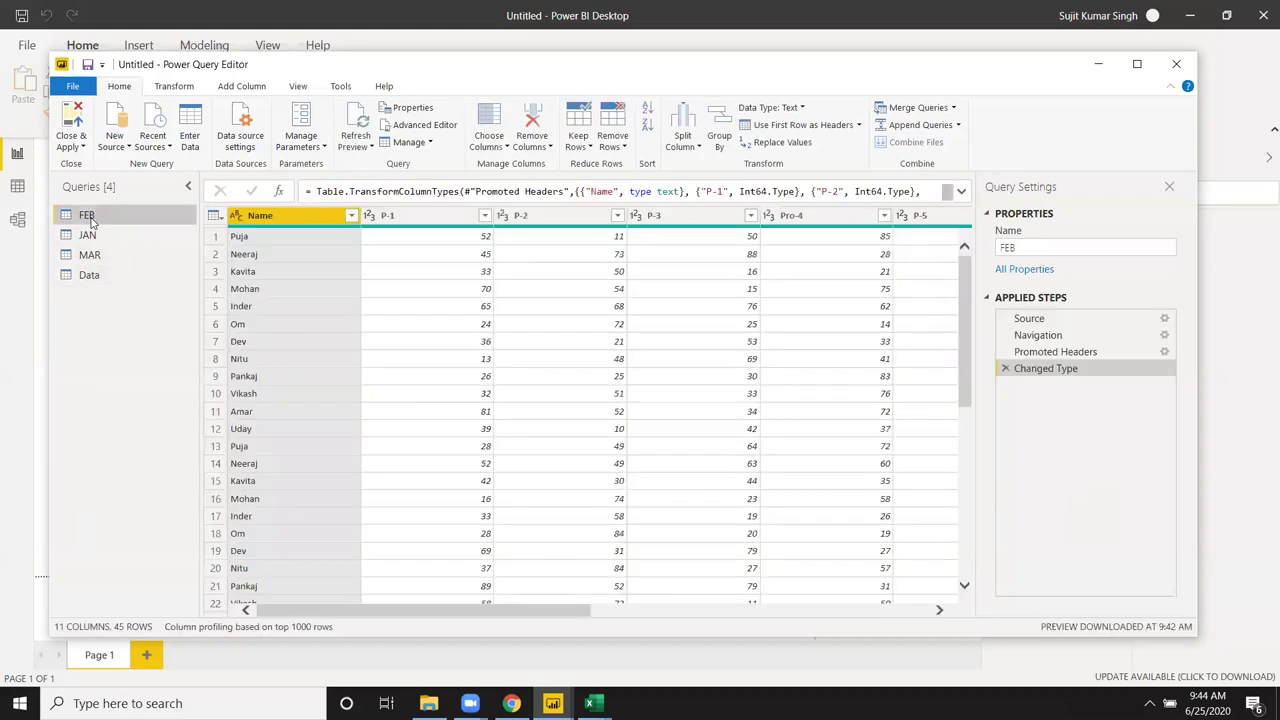
mouse_move(432, 610)
mouse_down()
mouse_move(669, 609)
mouse_move(488, 651)
mouse_move(657, 629)
mouse_up()
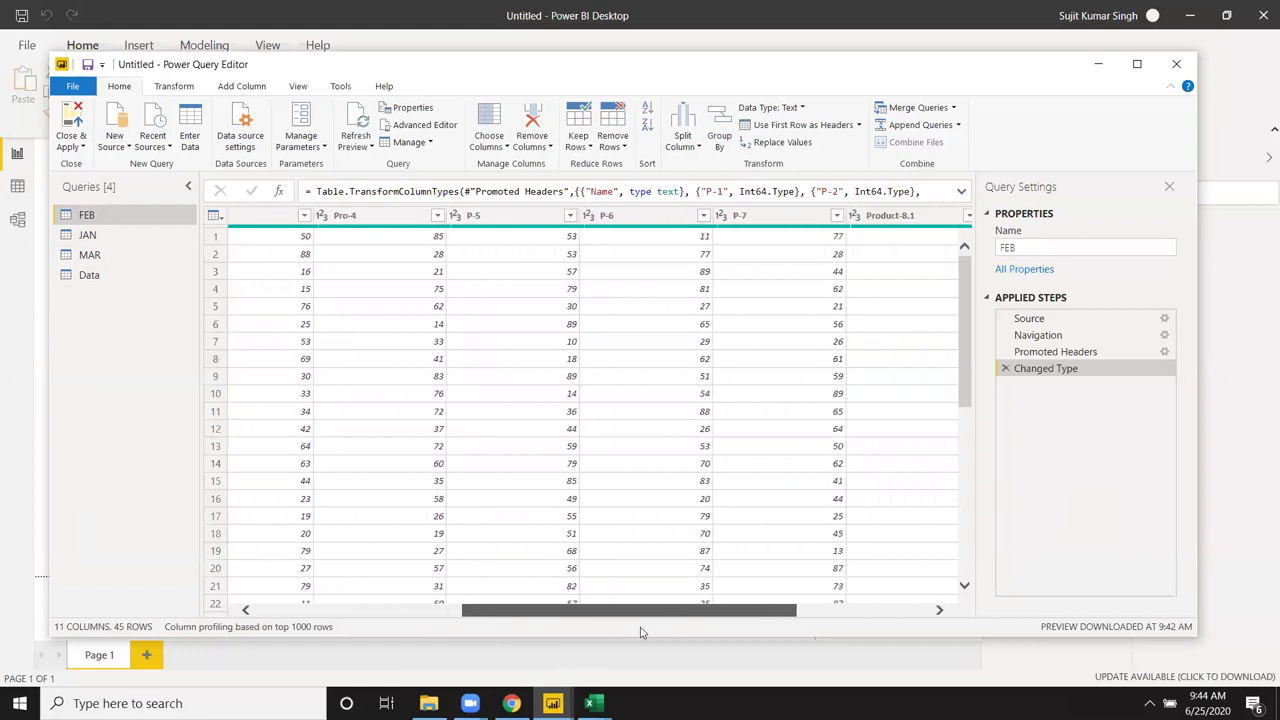
key(Home)
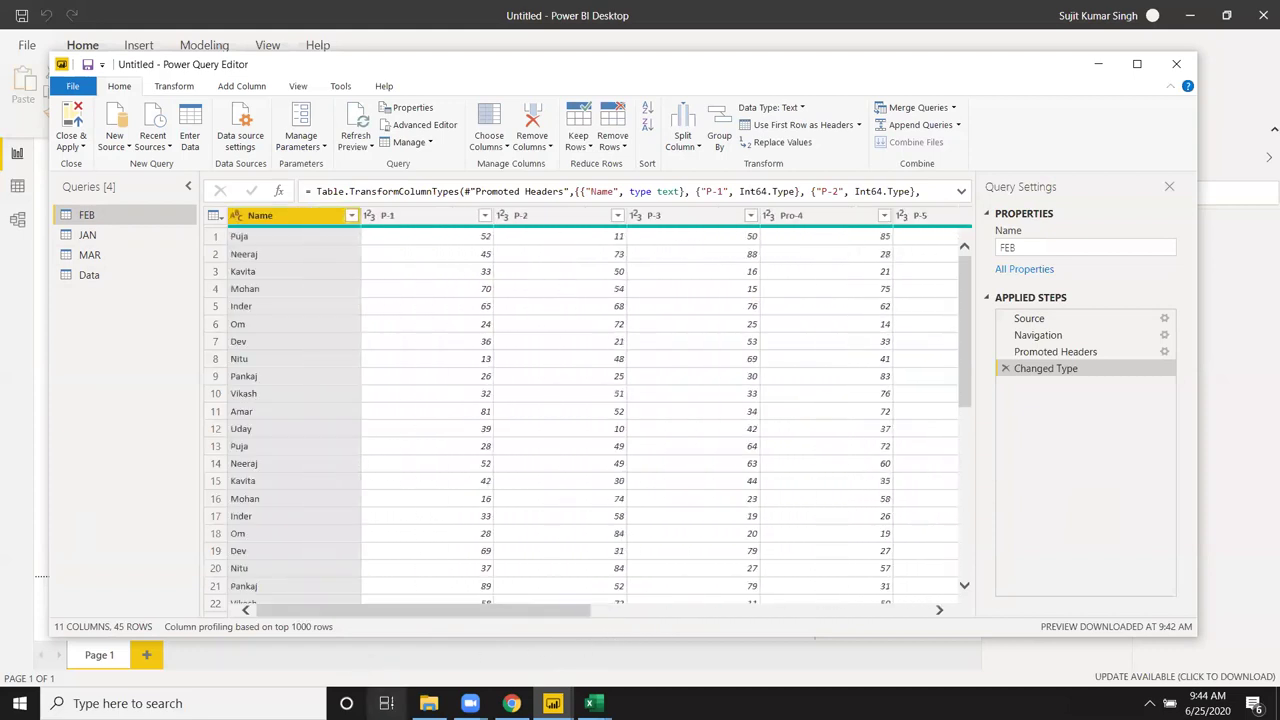
click(119, 281)
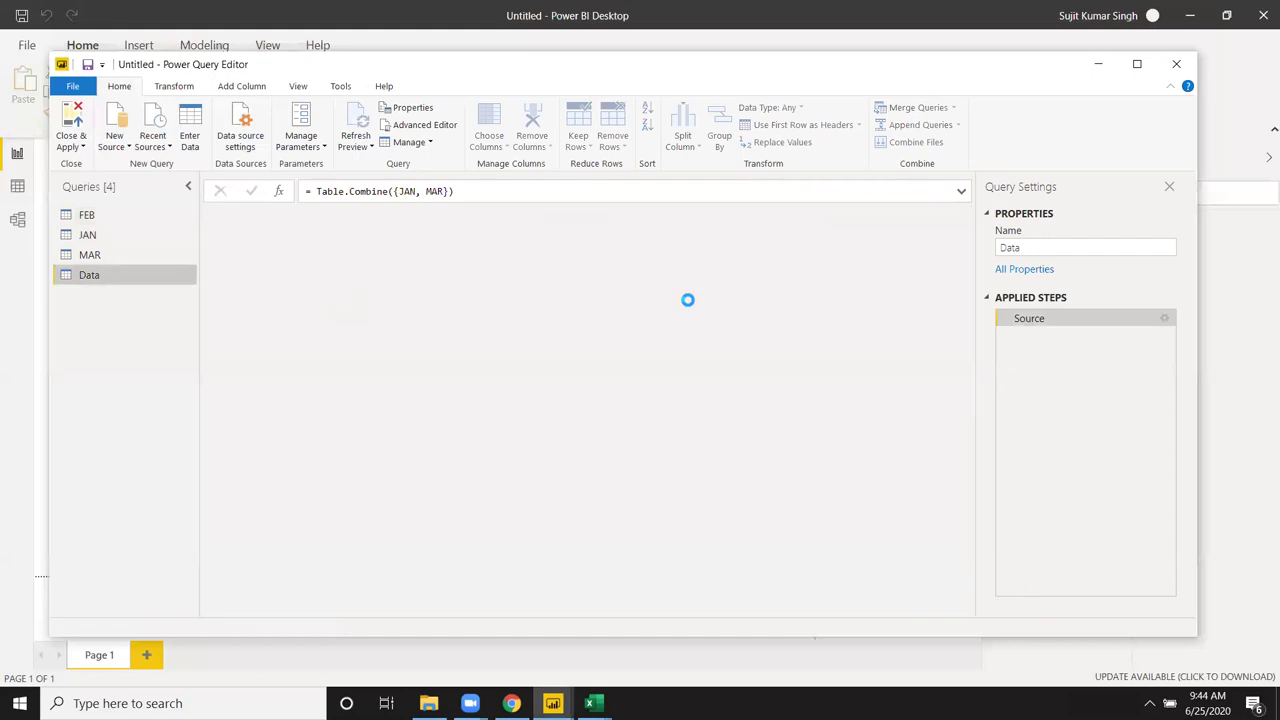
Step: Append the FEB table onto the Data query, reaching 135 rows
click(935, 127)
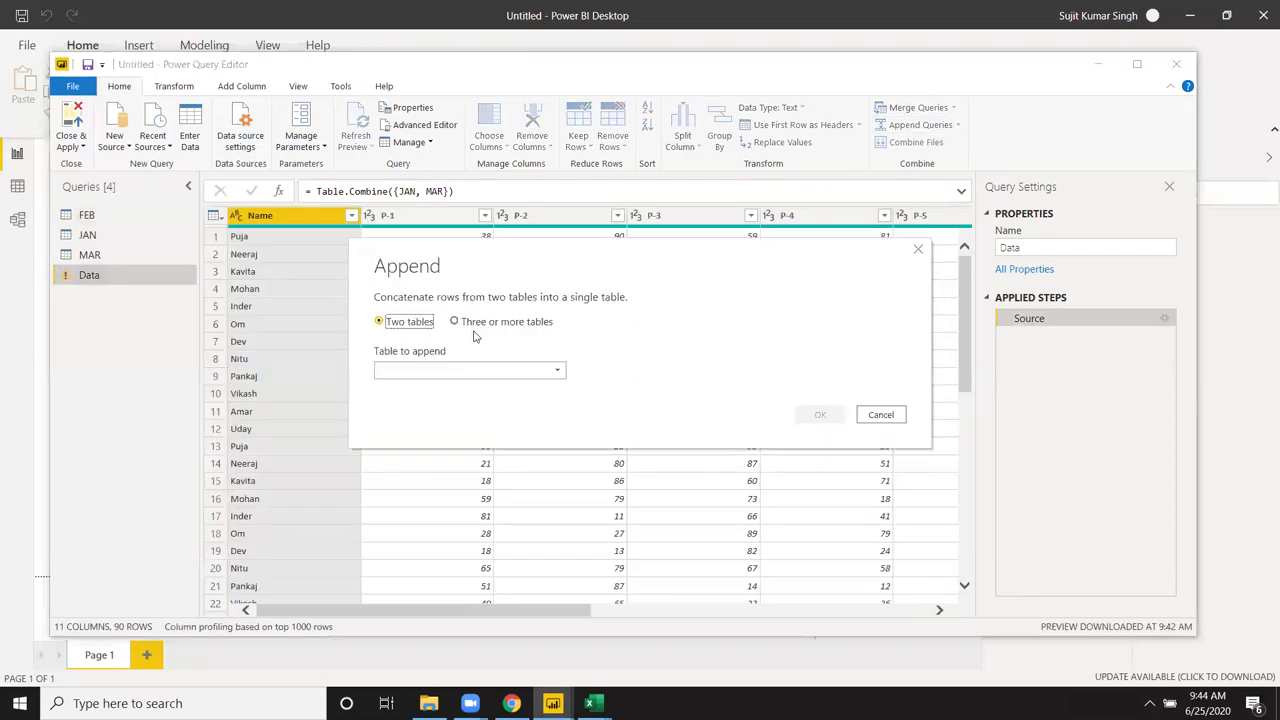
click(452, 370)
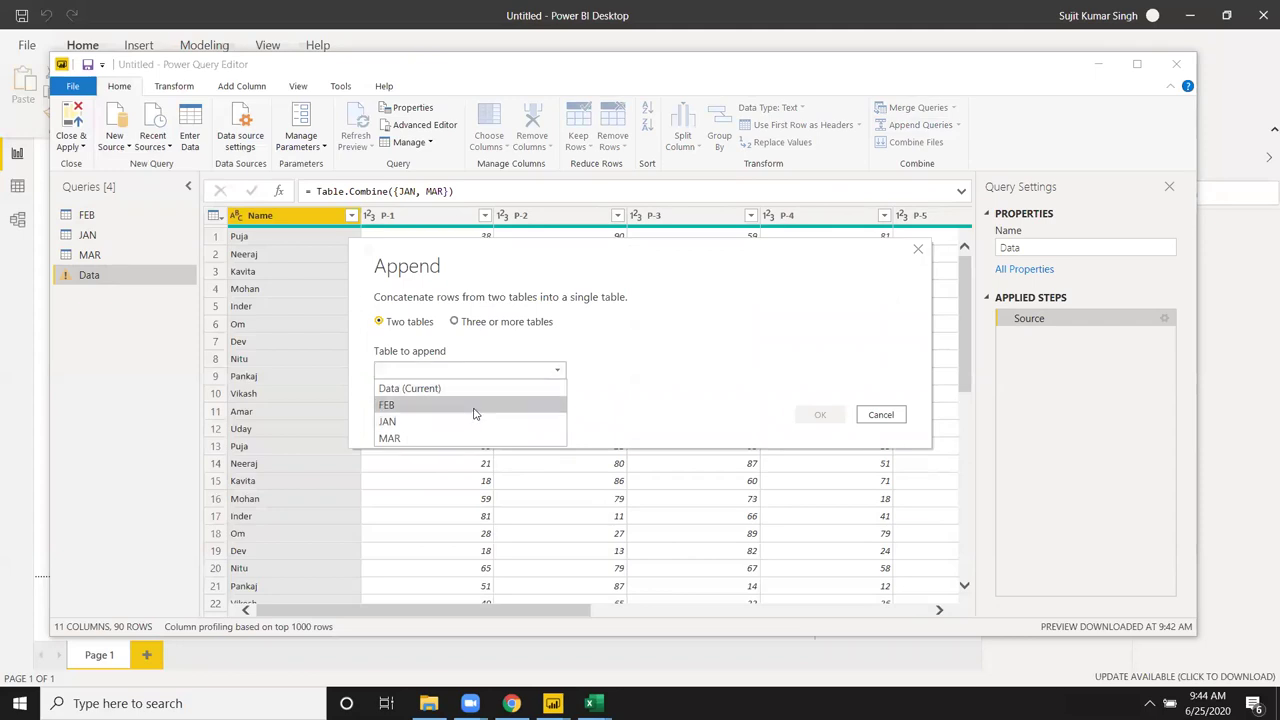
click(475, 405)
click(820, 414)
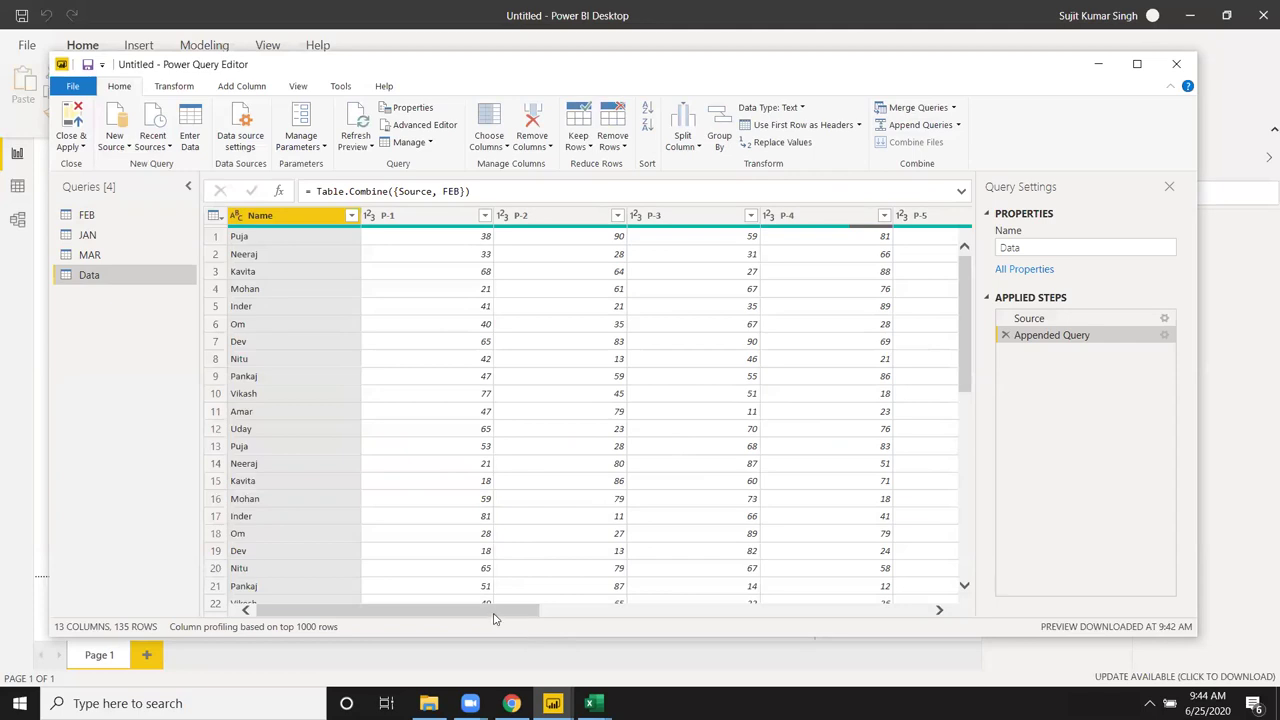
Step: Inspect the null values in the Pro-4 and Product-8.1 columns, down to row 91
drag(488, 610, 909, 629)
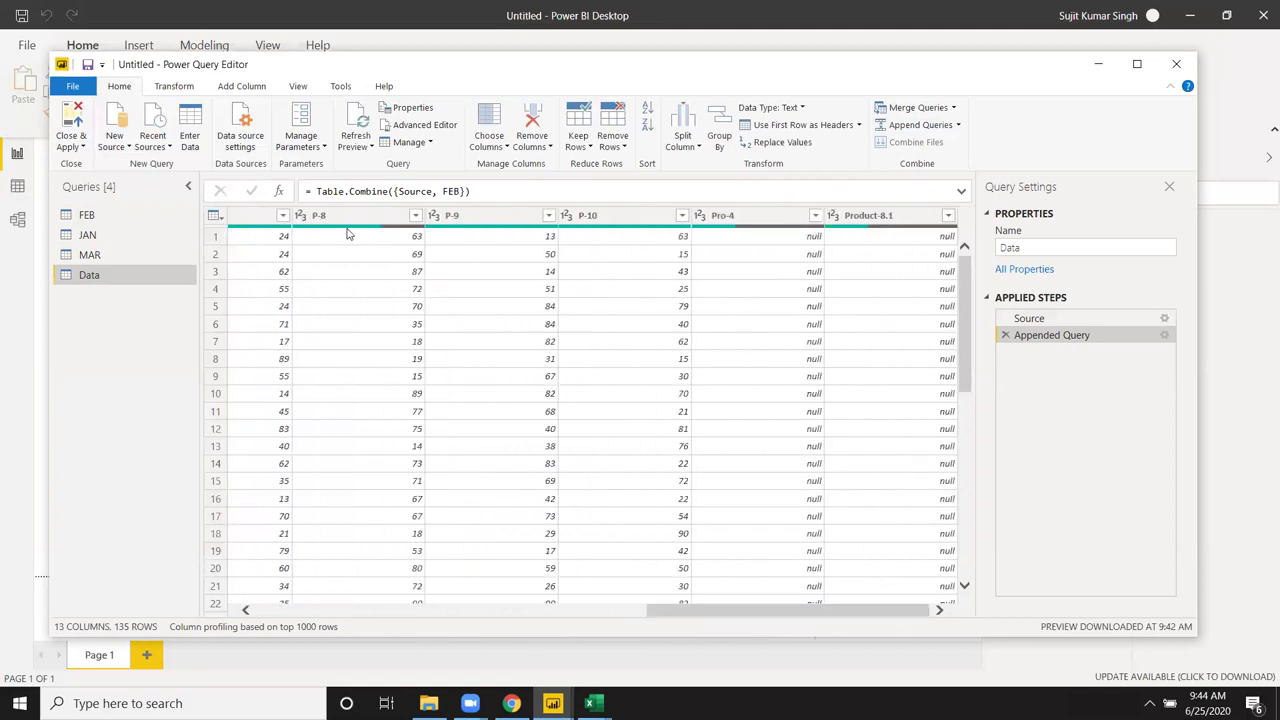
click(490, 222)
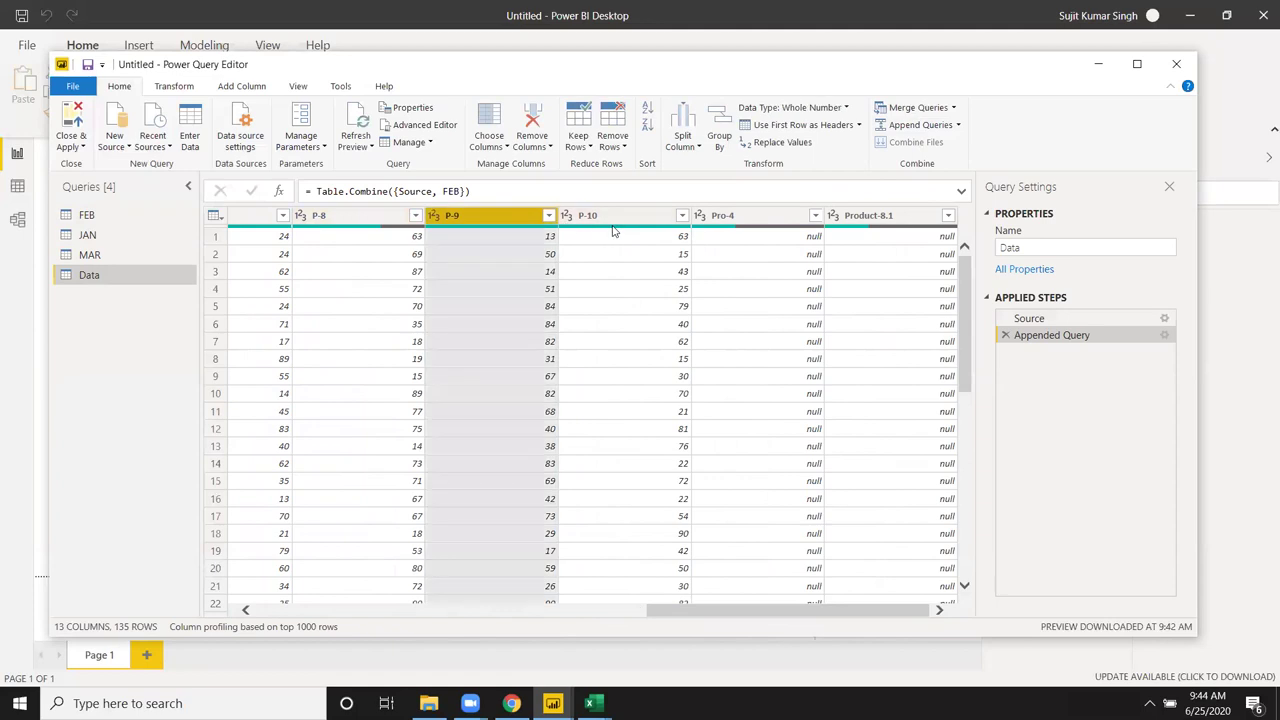
click(614, 222)
click(740, 224)
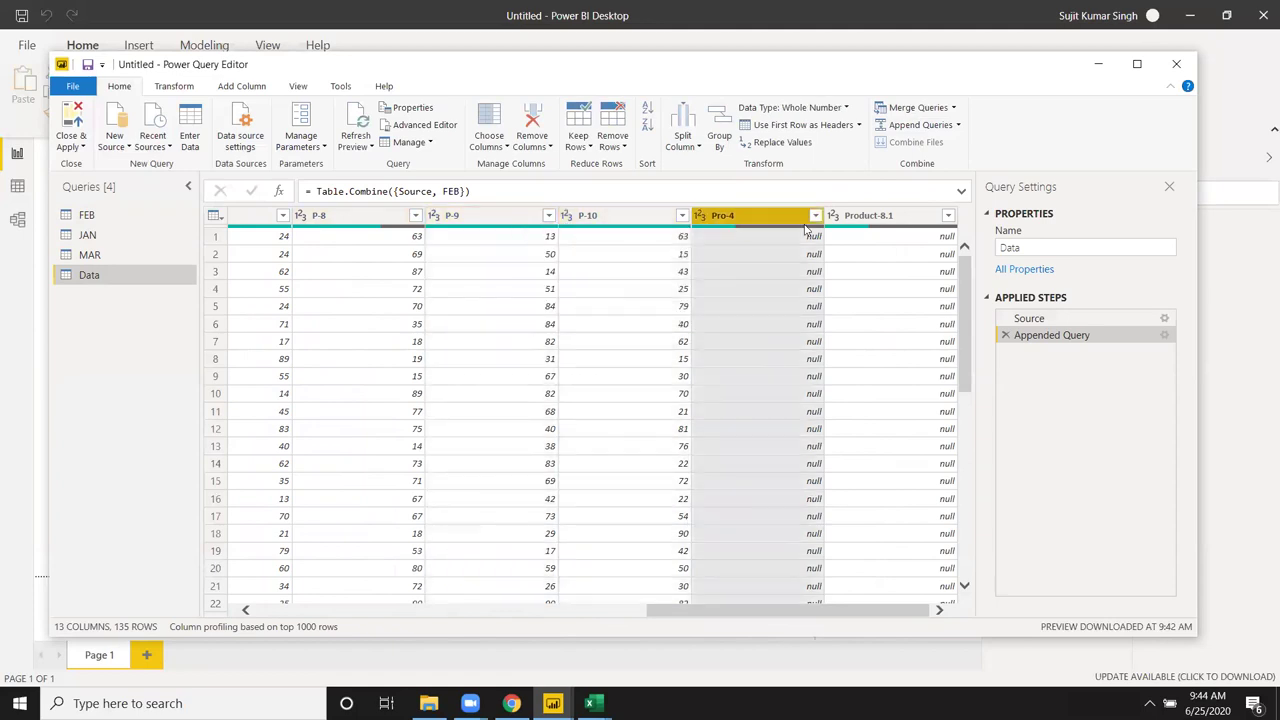
click(897, 222)
click(760, 220)
key(Right)
click(758, 273)
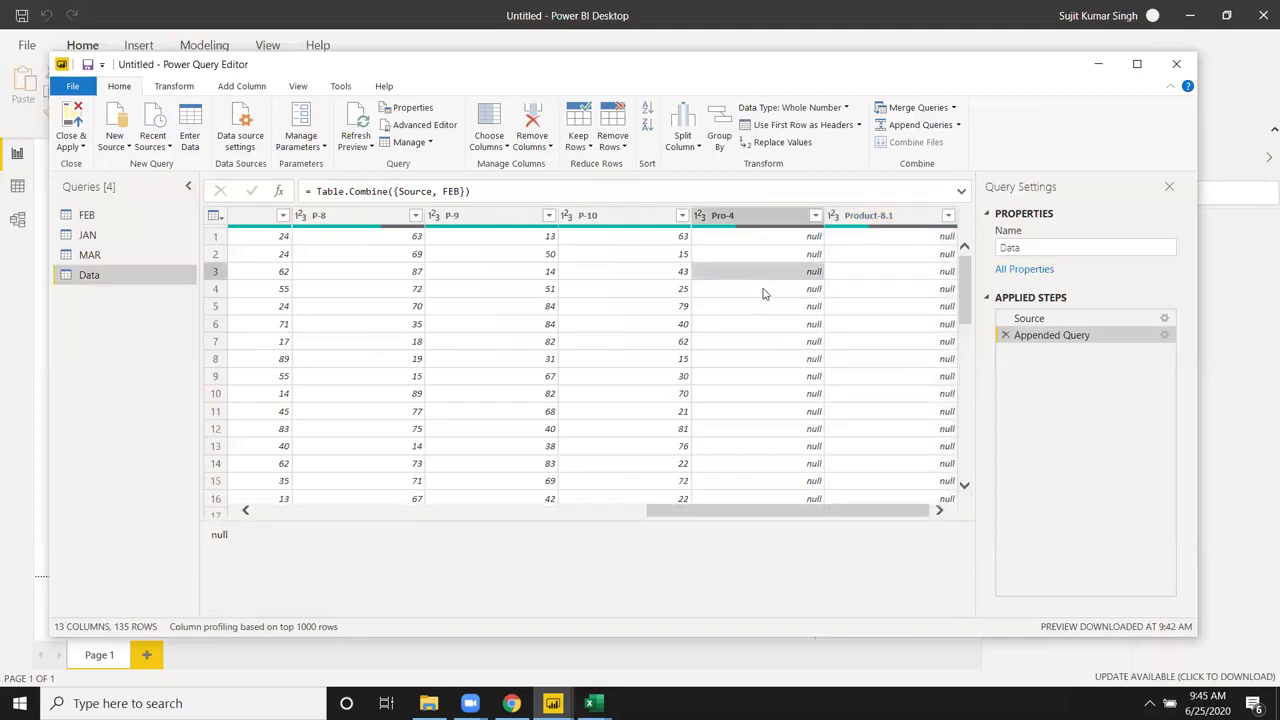
scroll(760, 300, down, 3)
scroll(758, 305, down, 3)
scroll(758, 305, down, 7)
scroll(757, 308, down, 10)
scroll(758, 310, down, 2)
scroll(758, 314, down, 2)
scroll(758, 318, down, 1)
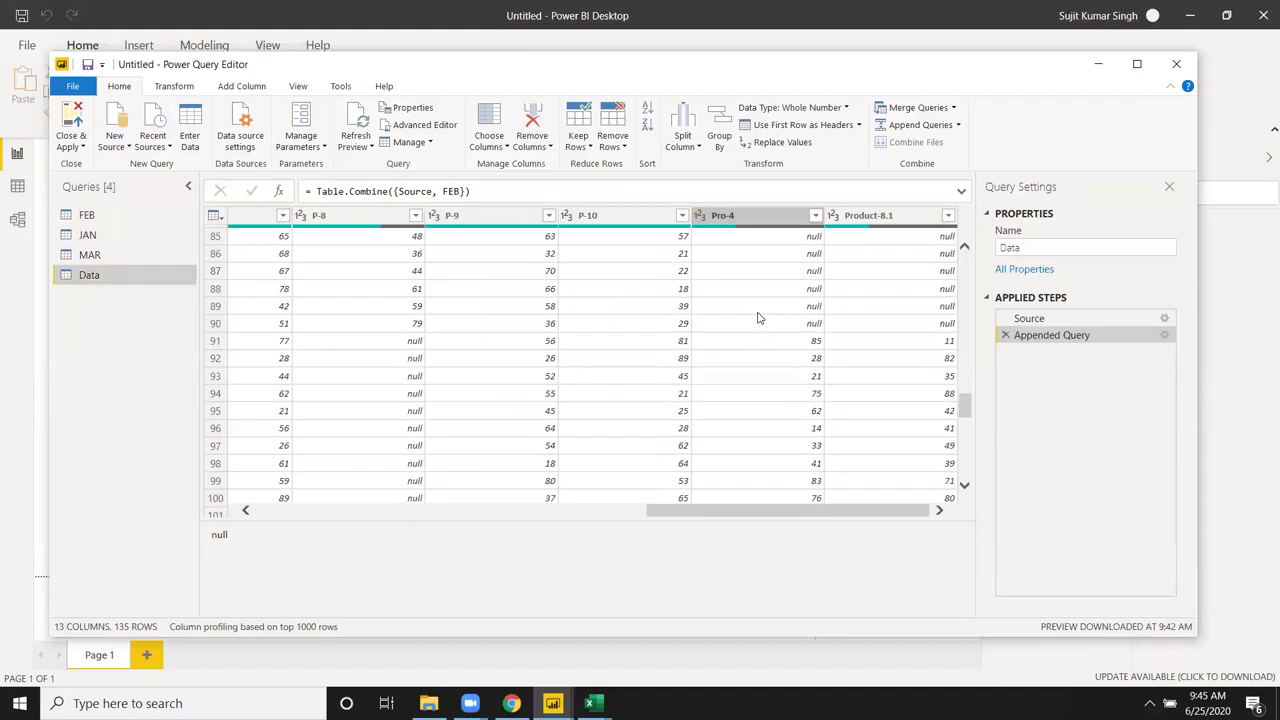
click(767, 351)
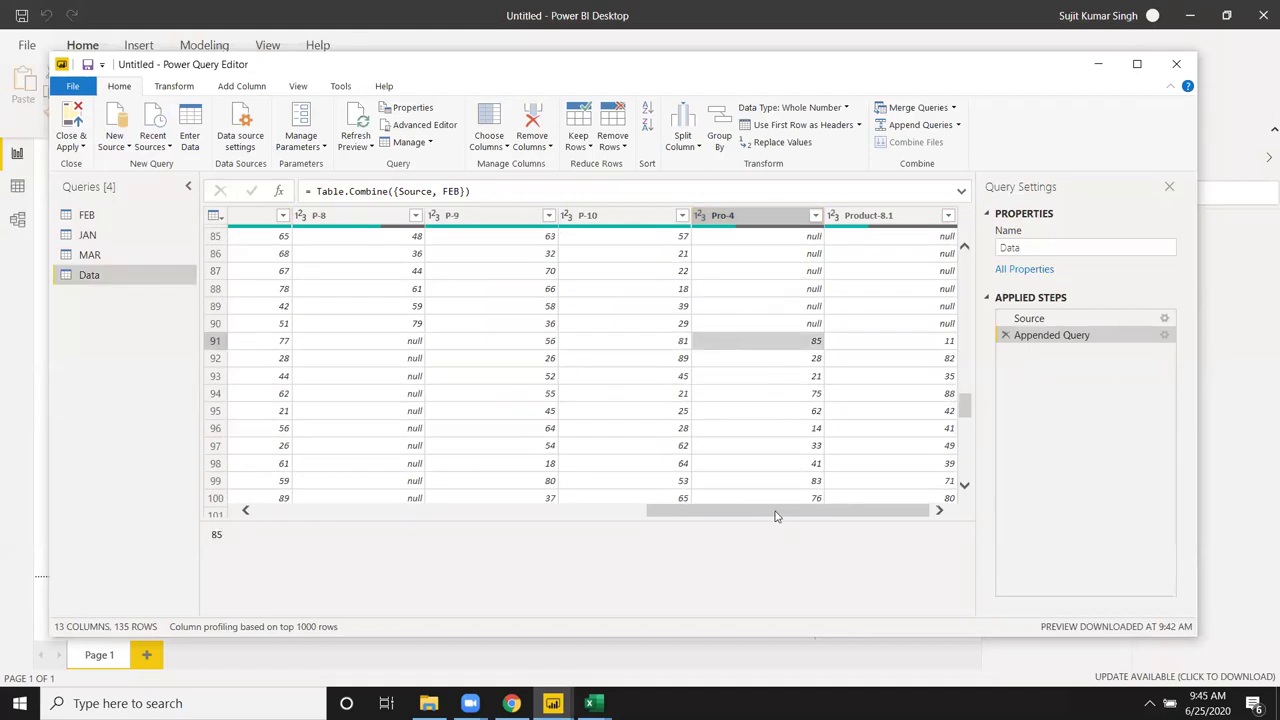
Step: Delete the Appended Query step, leaving Table.Combine({JAN, MAR}) with 90 rows
drag(773, 512, 463, 547)
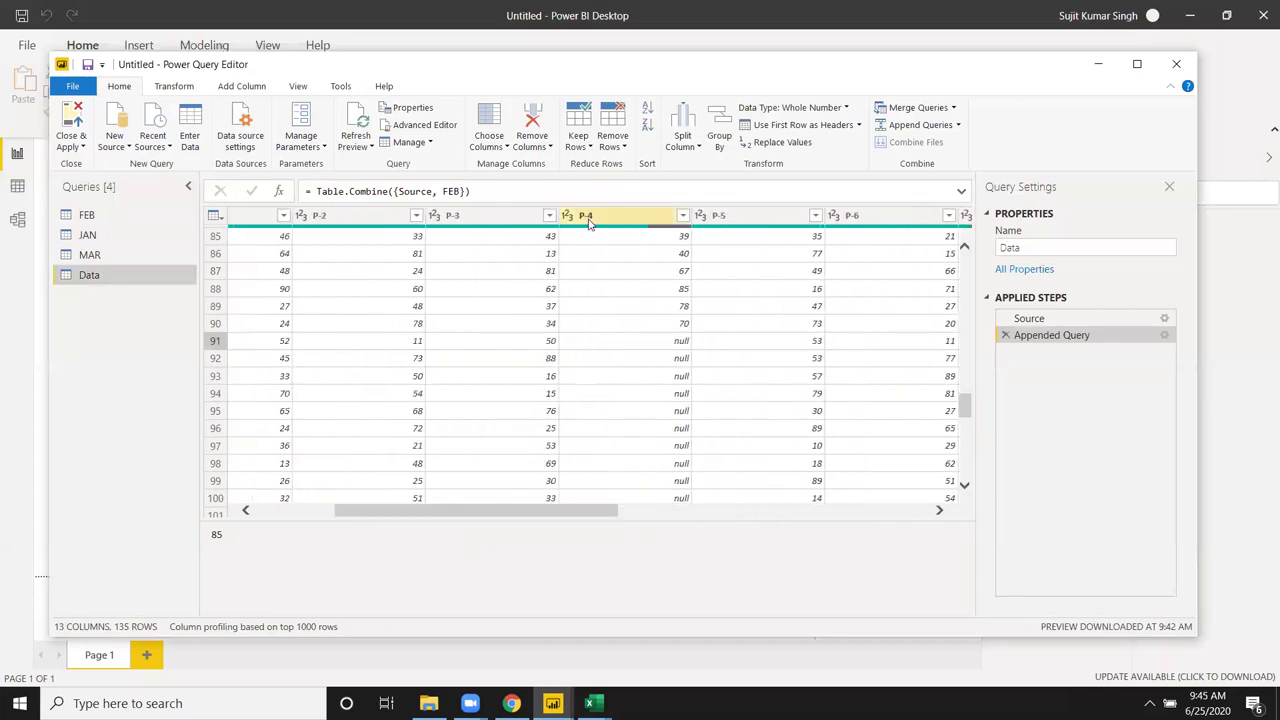
click(1006, 337)
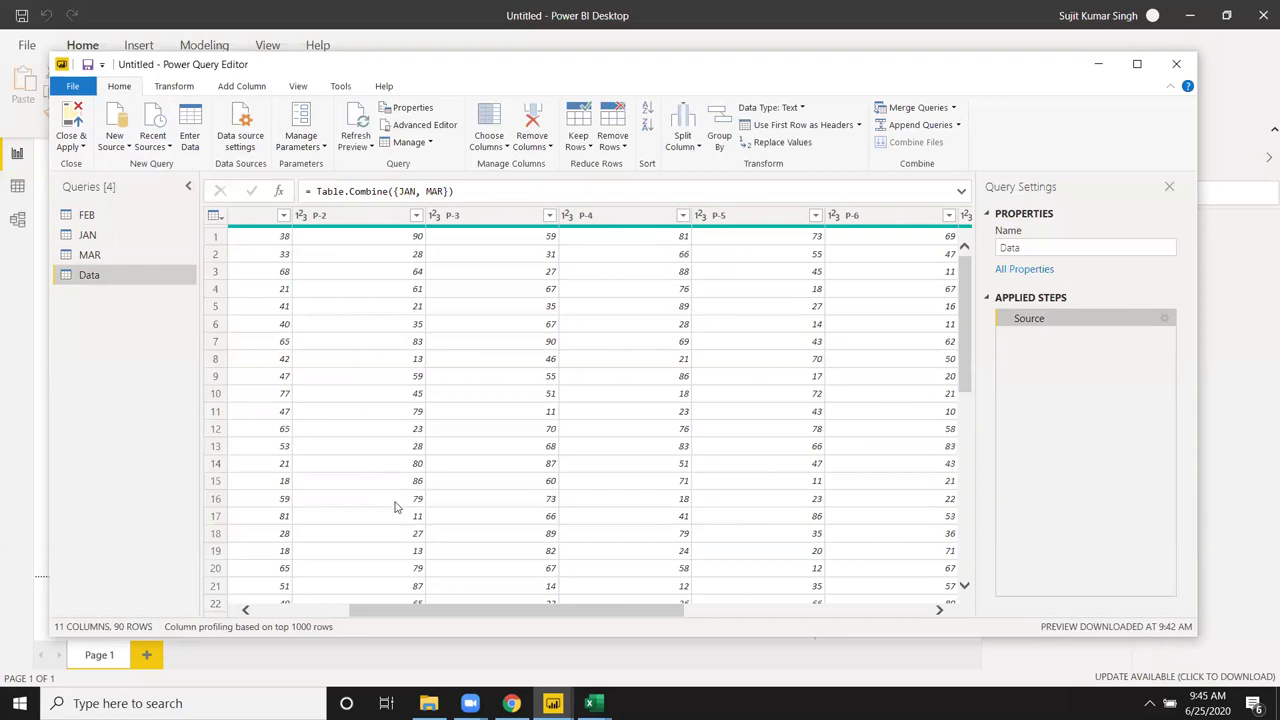
mouse_move(514, 611)
mouse_down()
mouse_move(847, 593)
mouse_move(377, 589)
mouse_up()
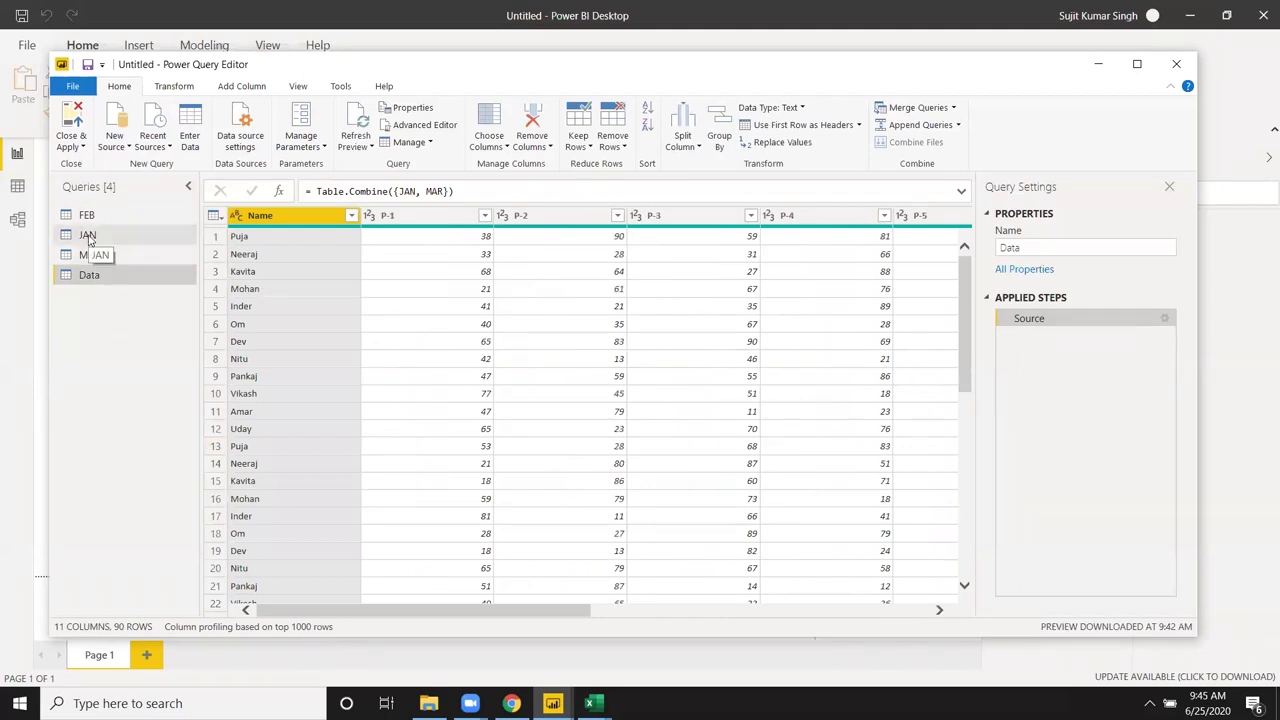
Step: In the FEB query, rename the Pro-4 column to P-4
click(88, 236)
click(87, 215)
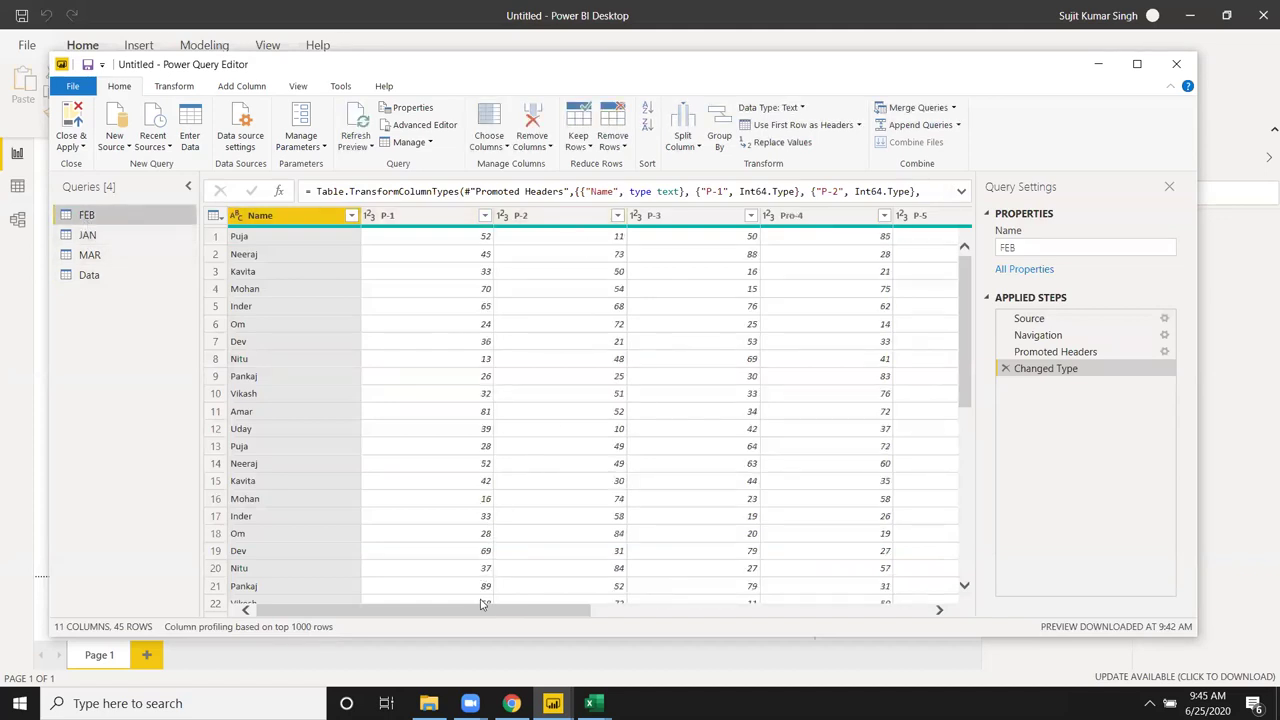
drag(489, 612, 563, 612)
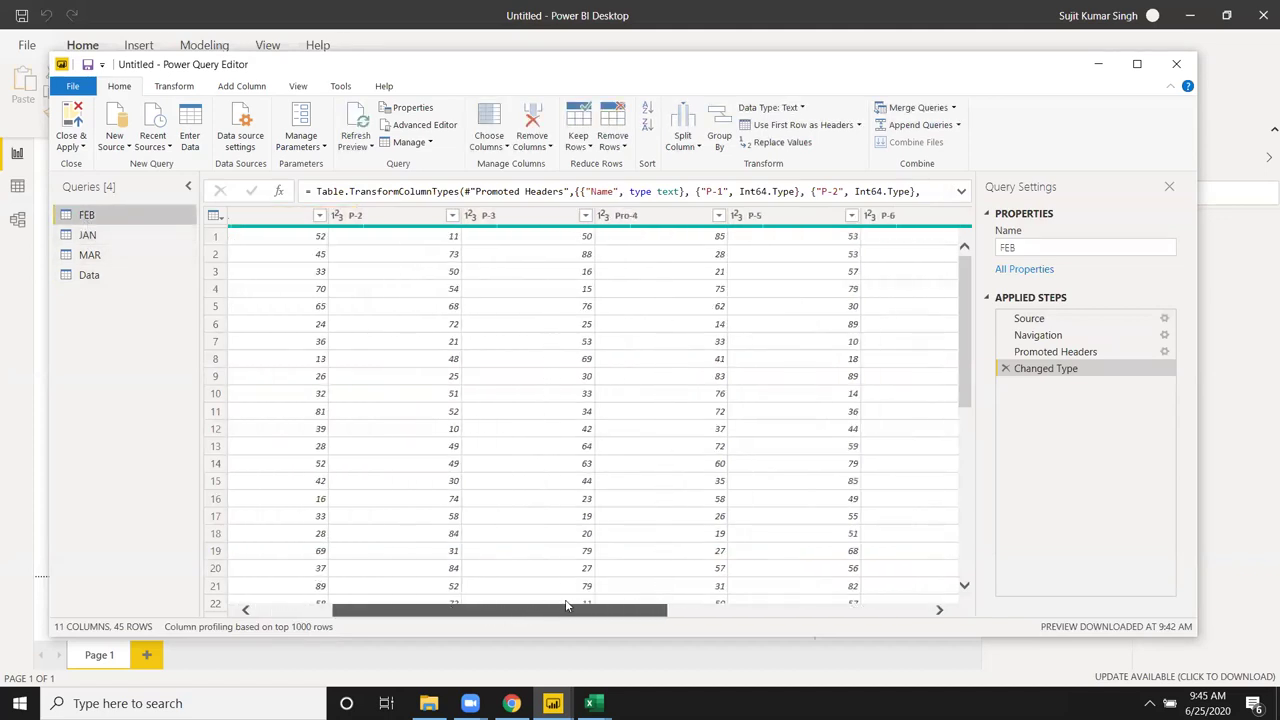
double_click(648, 215)
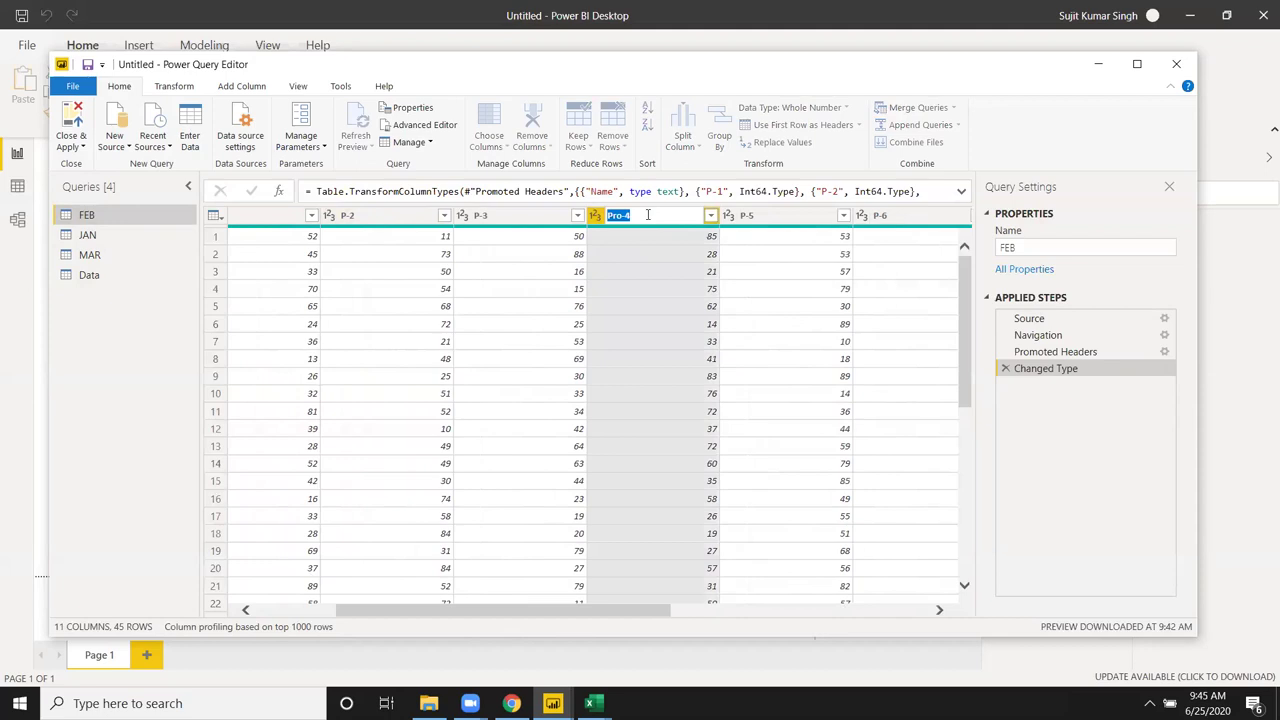
key(BackSpace)
key(Return)
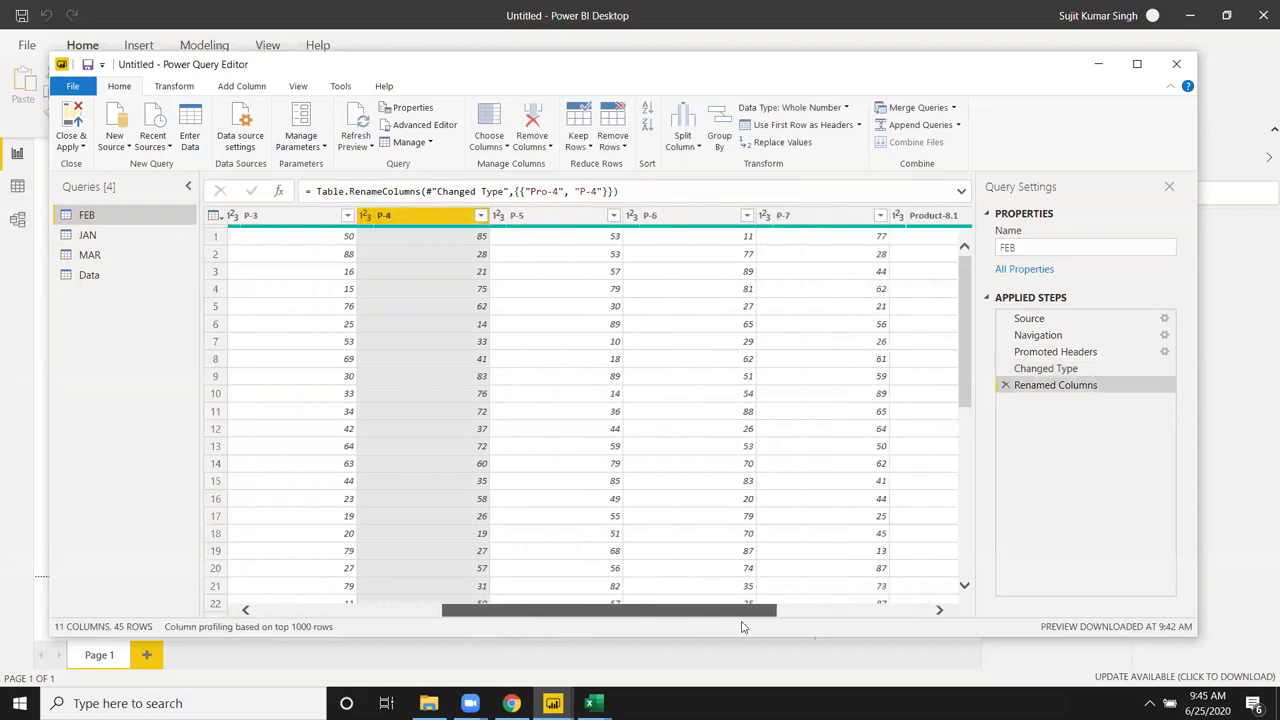
Step: Rename Product-8.1 to P-8 and check the headers through P-10
drag(605, 615, 789, 615)
click(773, 212)
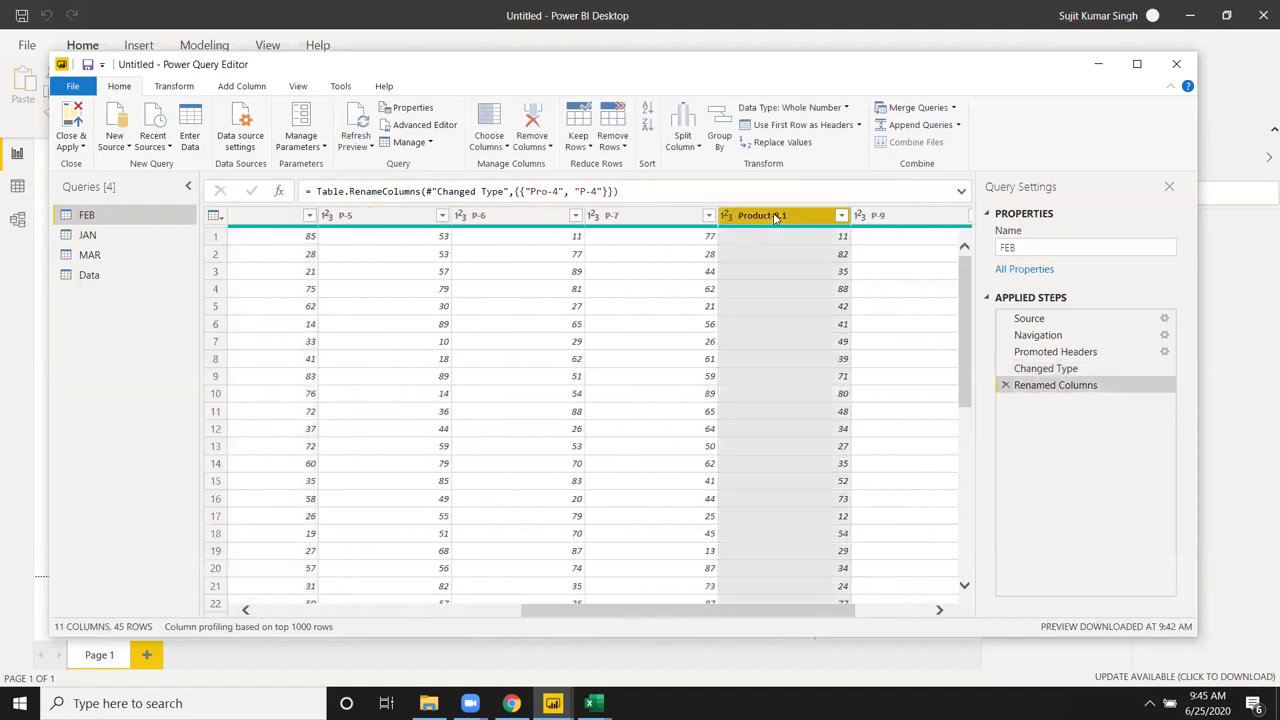
double_click(774, 215)
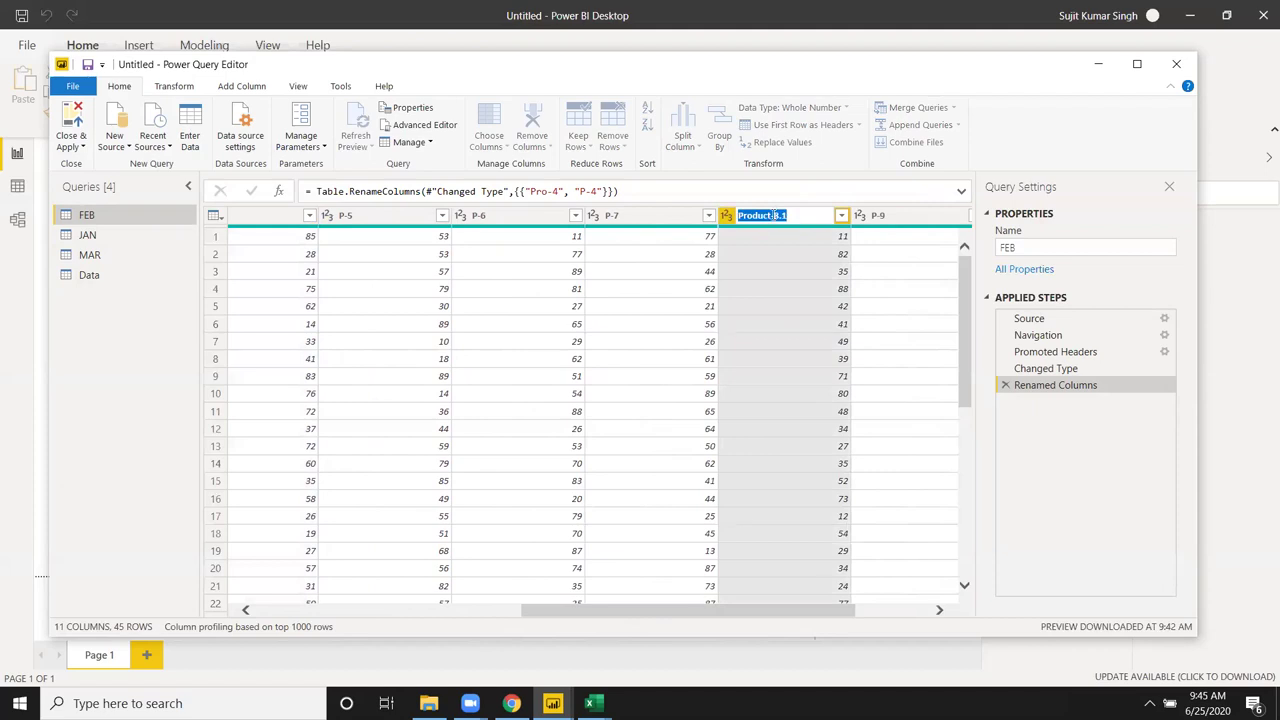
text(P-8)
key(Return)
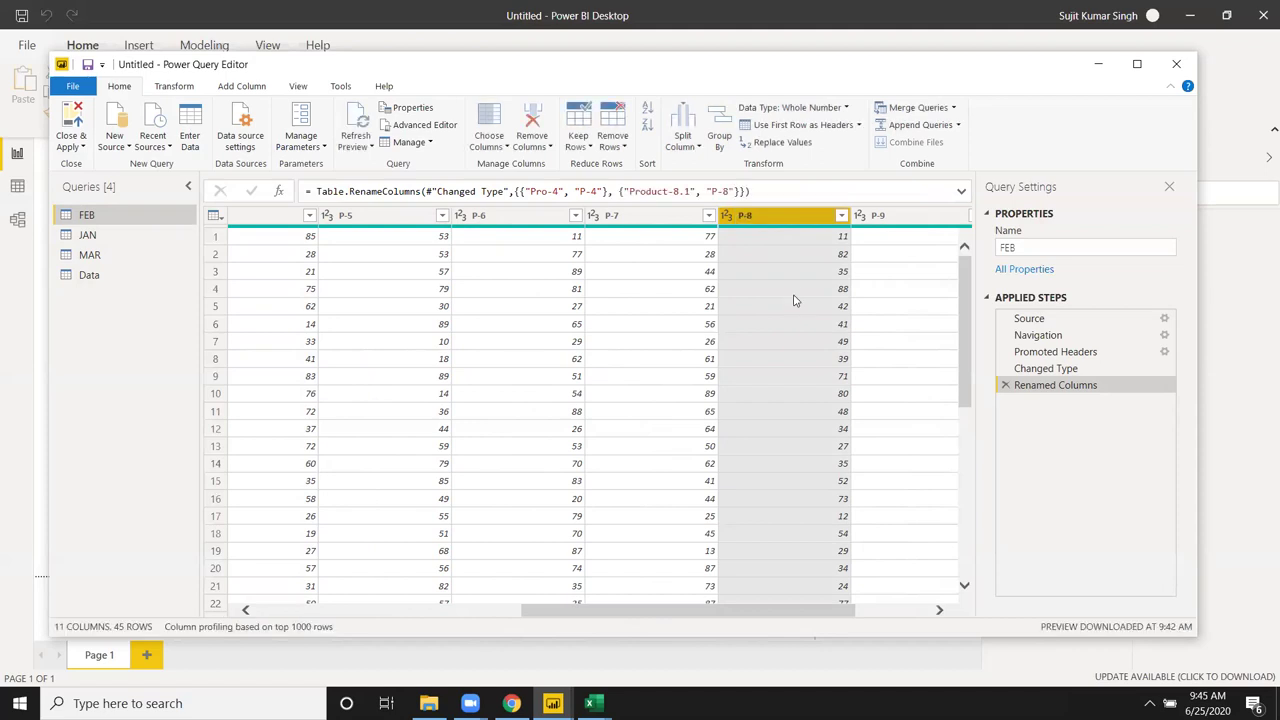
key(Right)
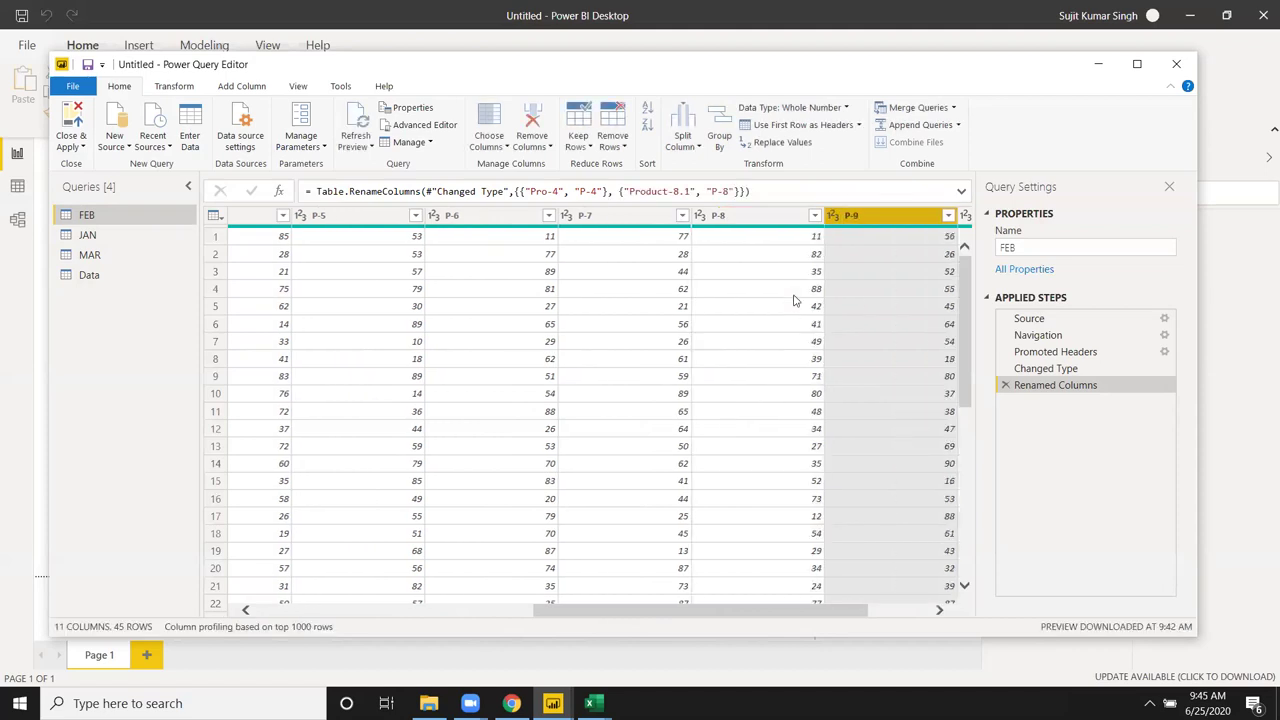
key(Right)
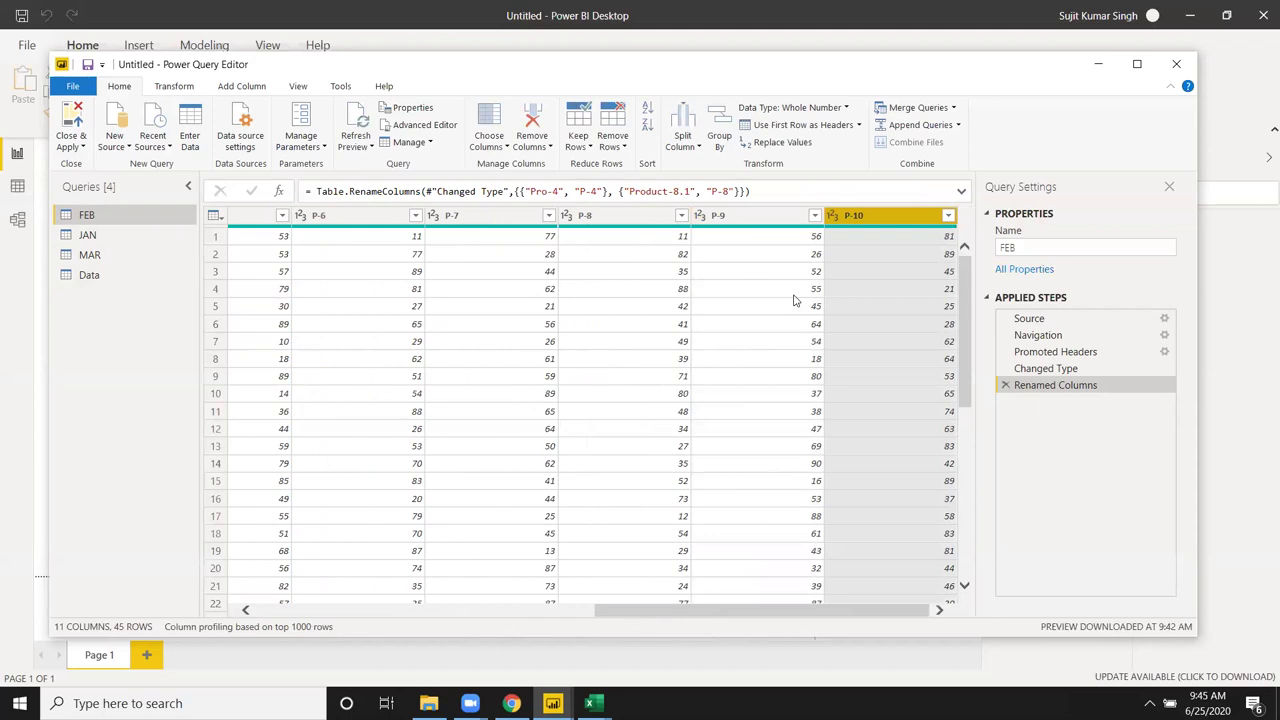
key(Left)
key(Left)
key(Left)
key(Left)
key(Left)
key(Left)
key(Left)
key(Left)
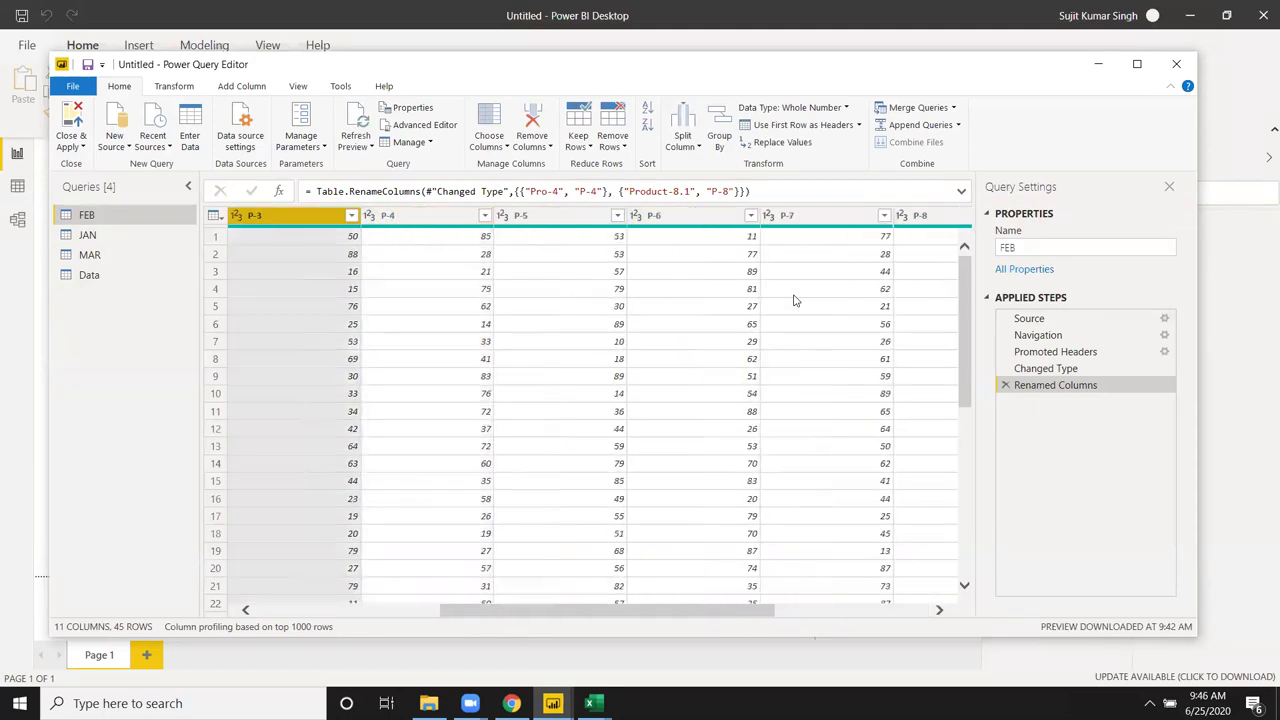
key(Left)
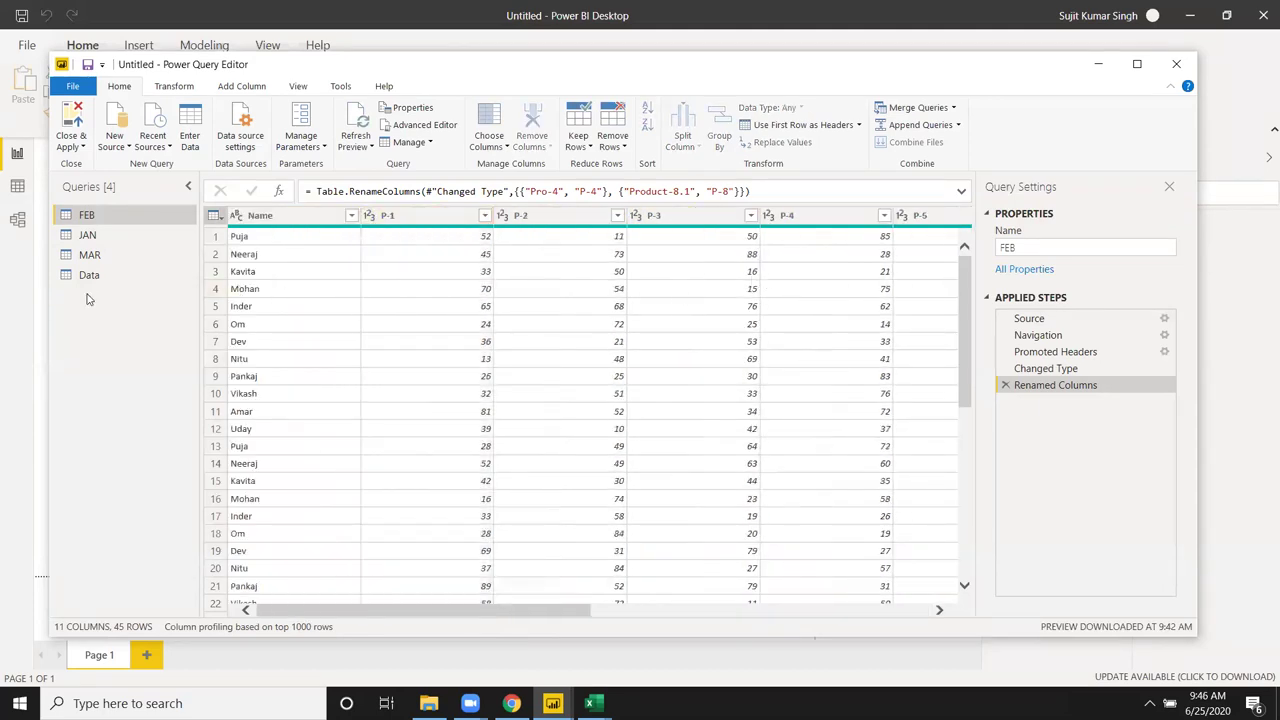
Step: Open the Data query and review the append options without choosing one
click(88, 275)
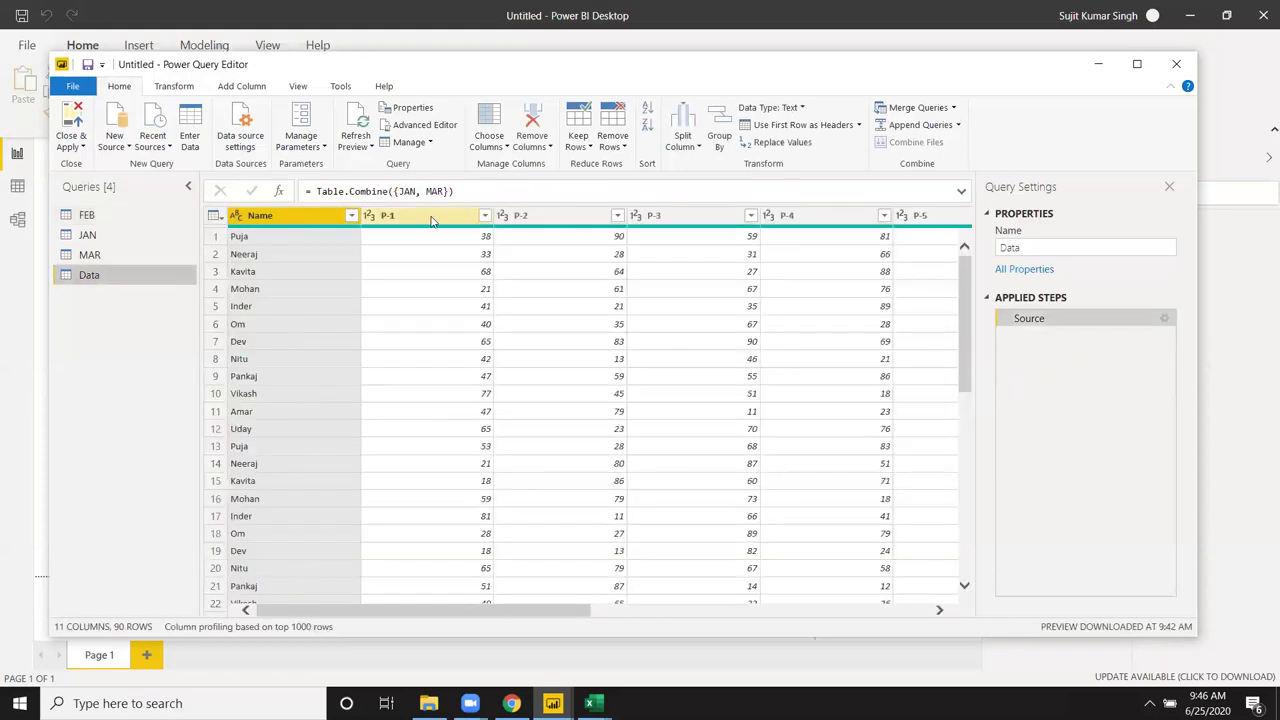
scroll(580, 491, down, 4)
scroll(597, 491, down, 6)
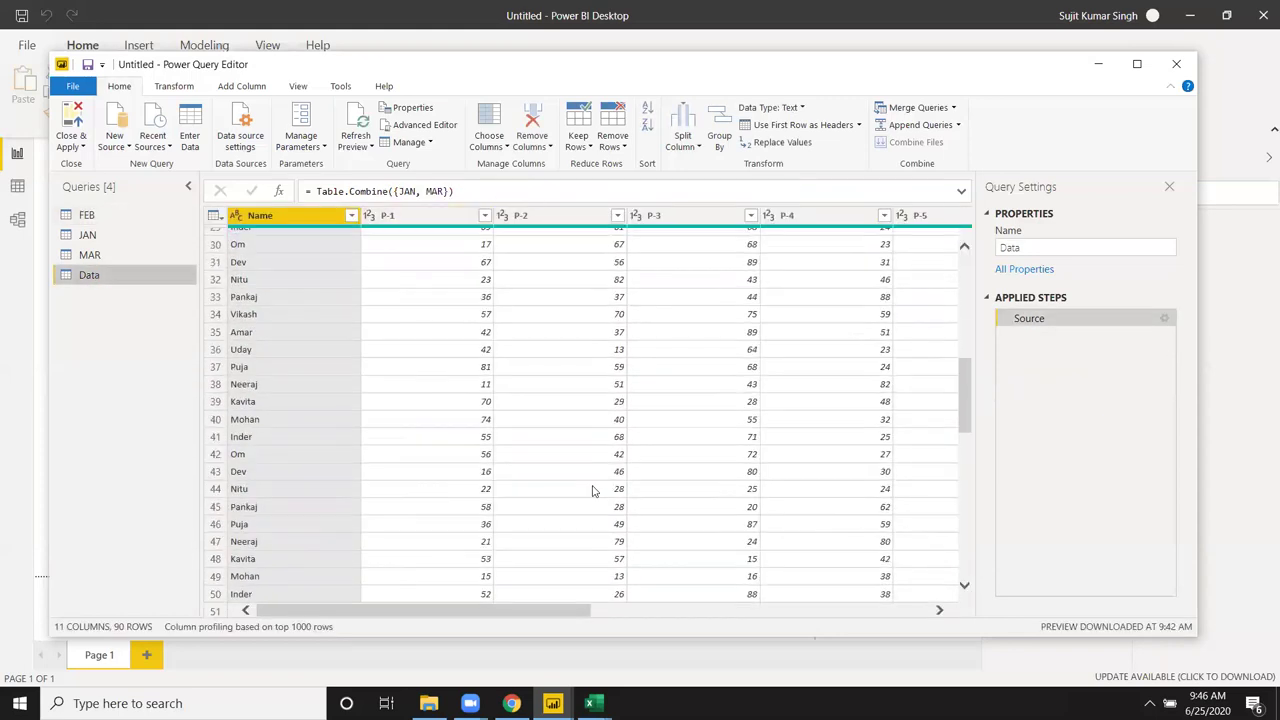
click(958, 125)
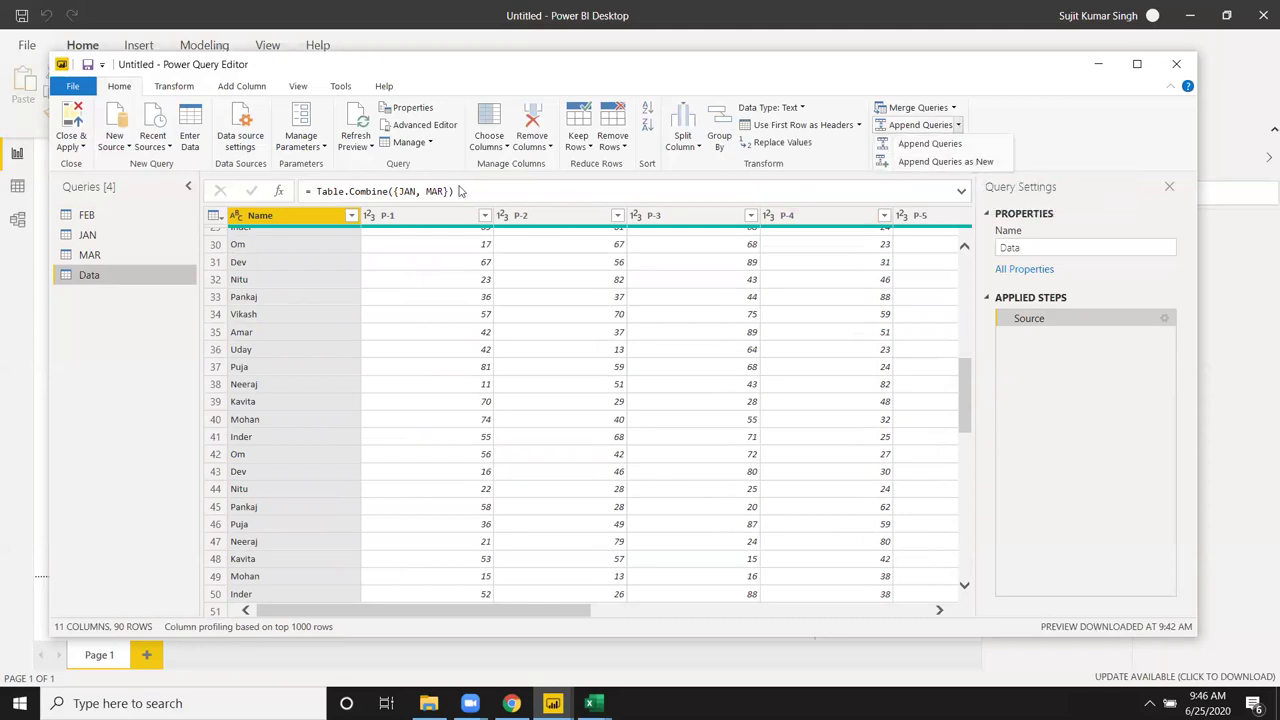
click(425, 205)
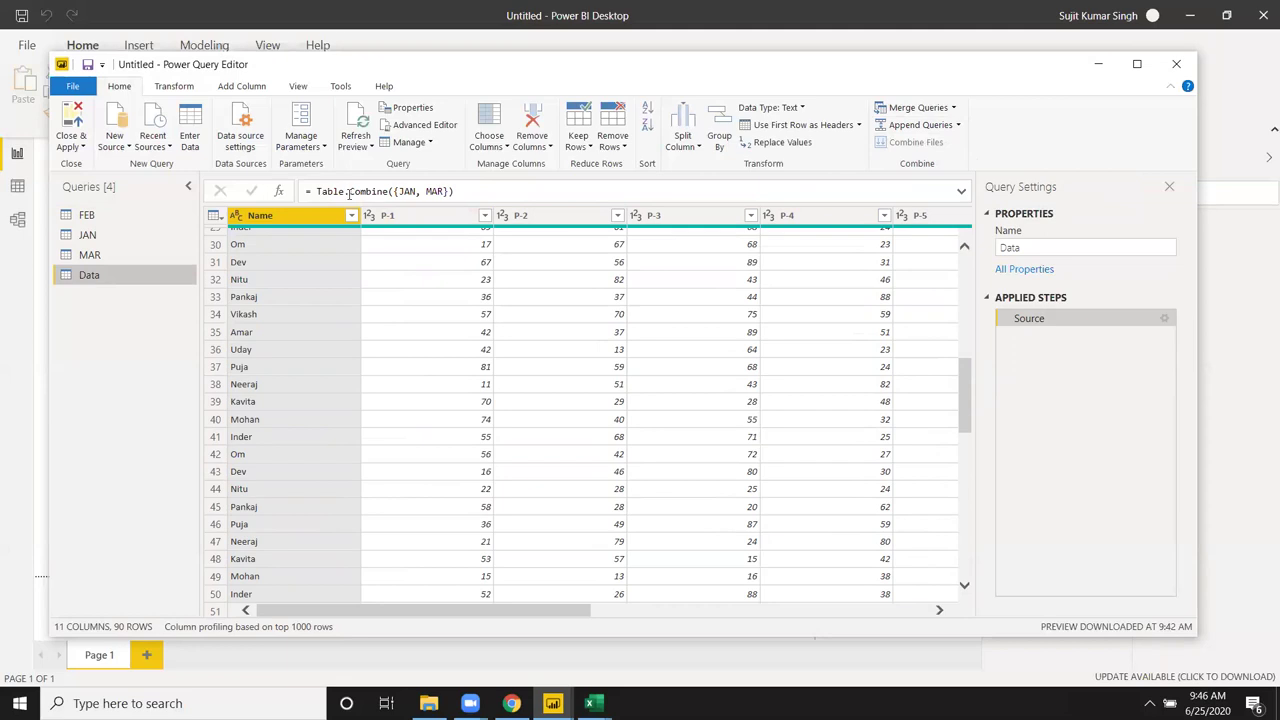
Step: Edit the formula to Table.Combine({JAN, FEB,MAR}) and check the 135 combined rows
click(417, 192)
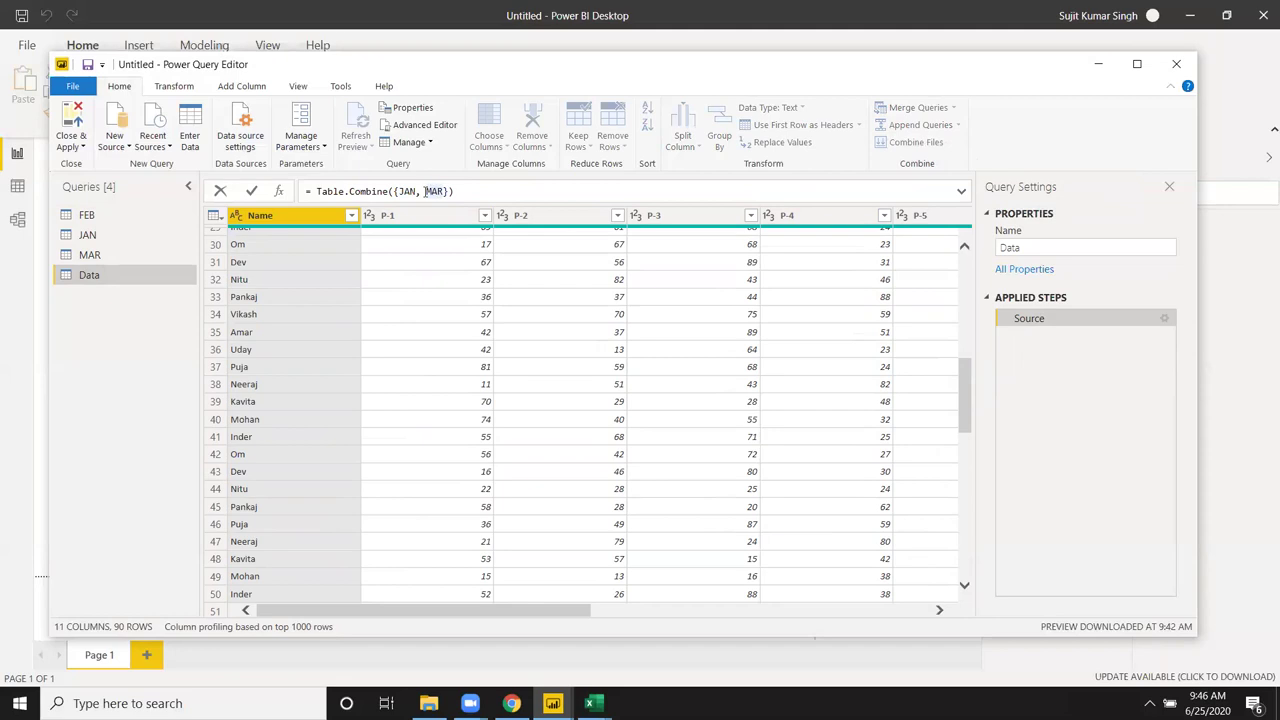
text(FEB,)
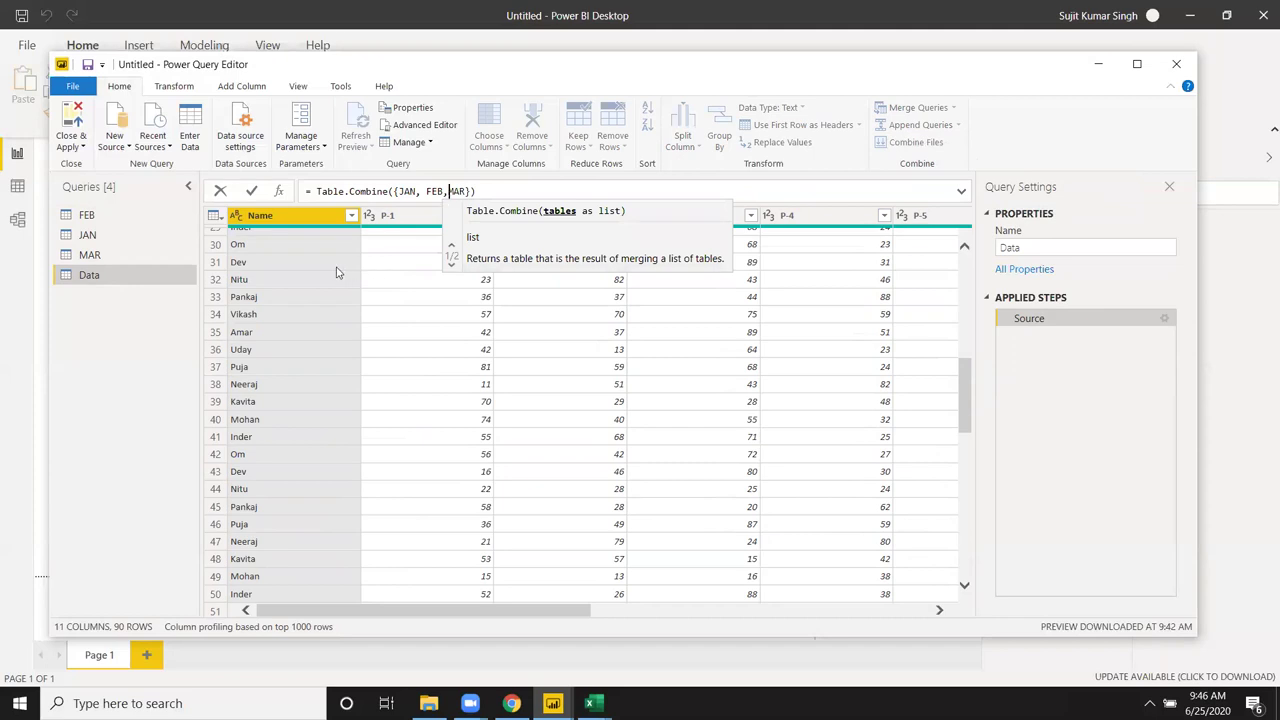
key(Return)
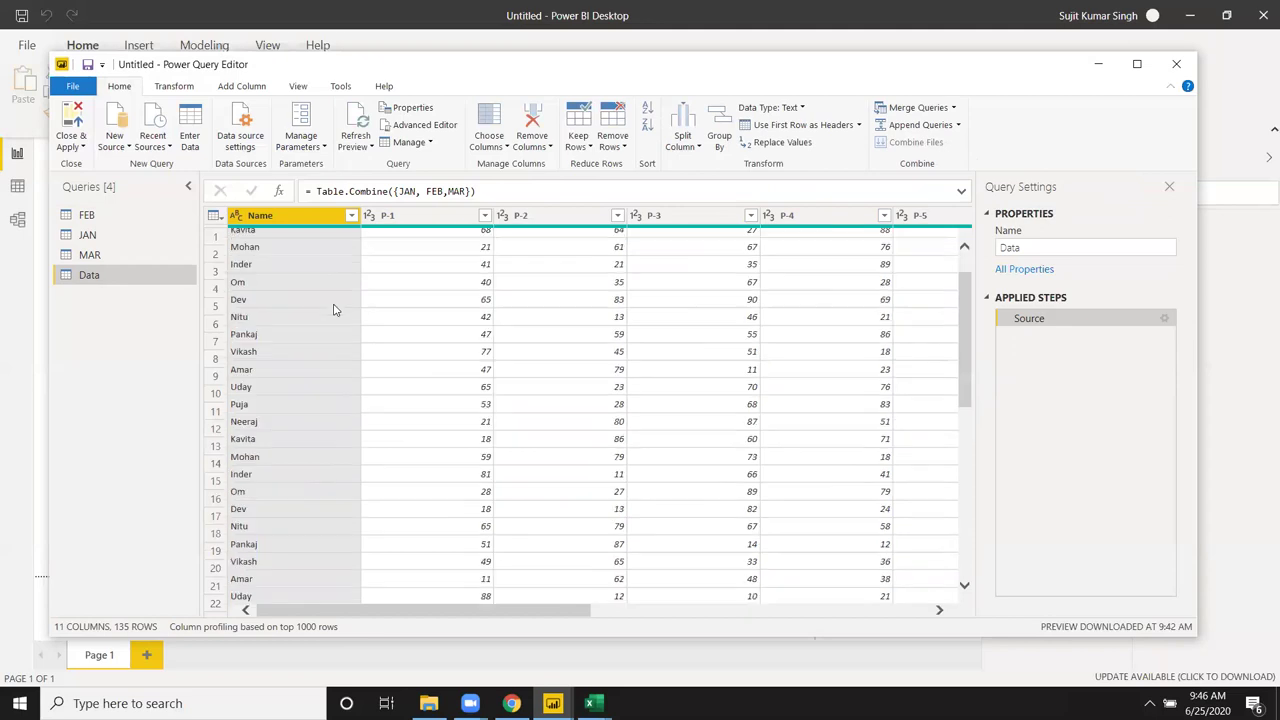
scroll(334, 309, down, 5)
scroll(334, 309, down, 5)
scroll(334, 309, down, 5)
scroll(334, 309, down, 2)
scroll(334, 309, down, 8)
scroll(334, 311, down, 6)
scroll(334, 313, down, 6)
scroll(334, 313, up, 1)
scroll(334, 313, up, 5)
scroll(335, 313, up, 20)
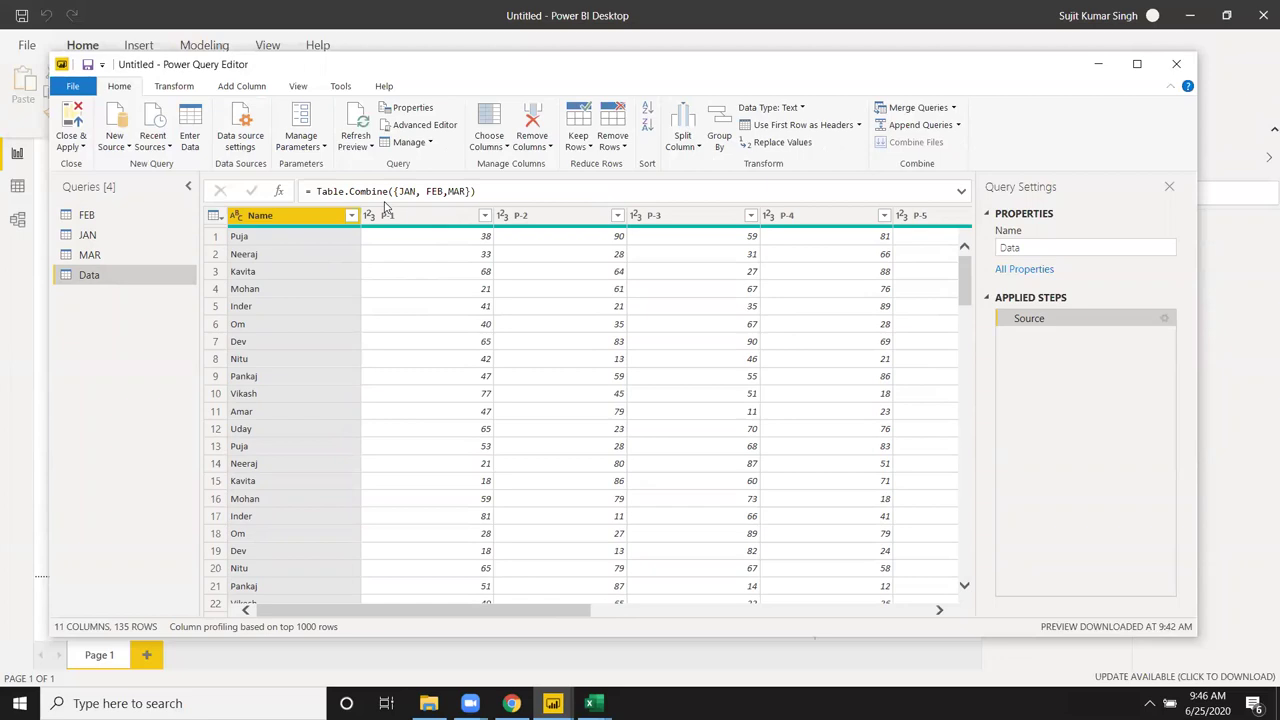
Step: In the Advanced Editor, replace both Source names with DT, save, then select the JAN query
click(298, 87)
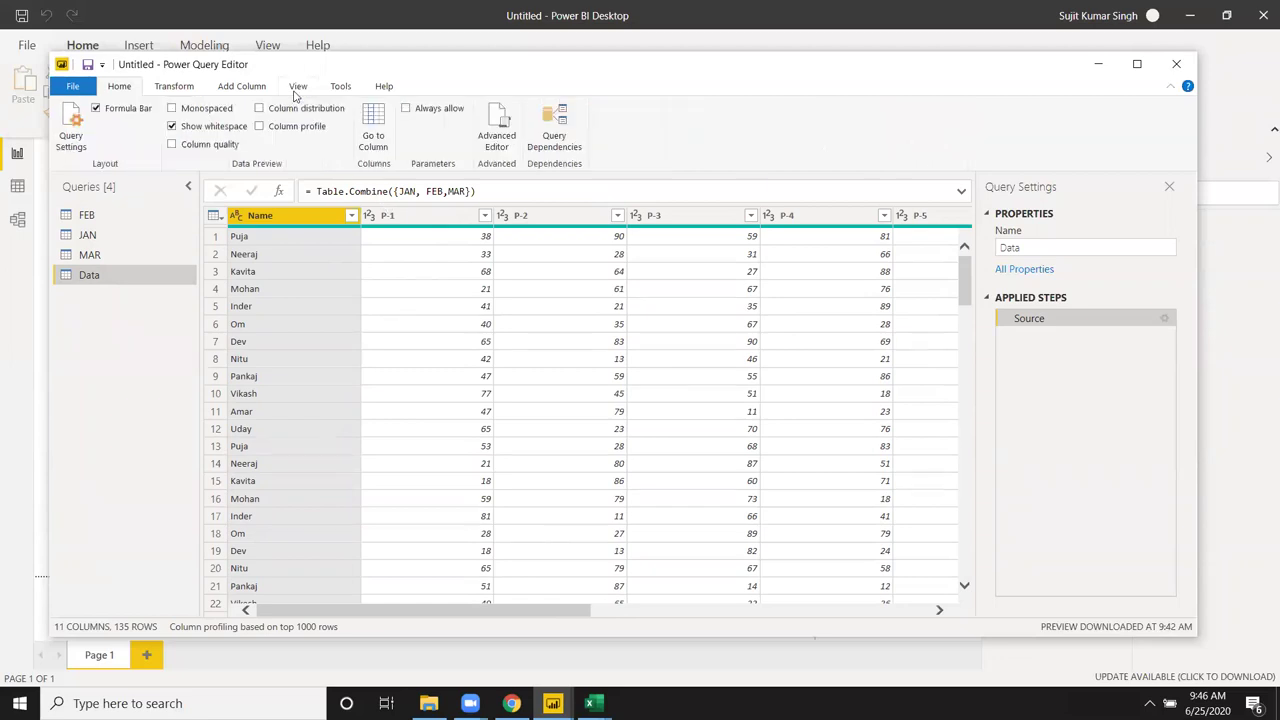
click(500, 140)
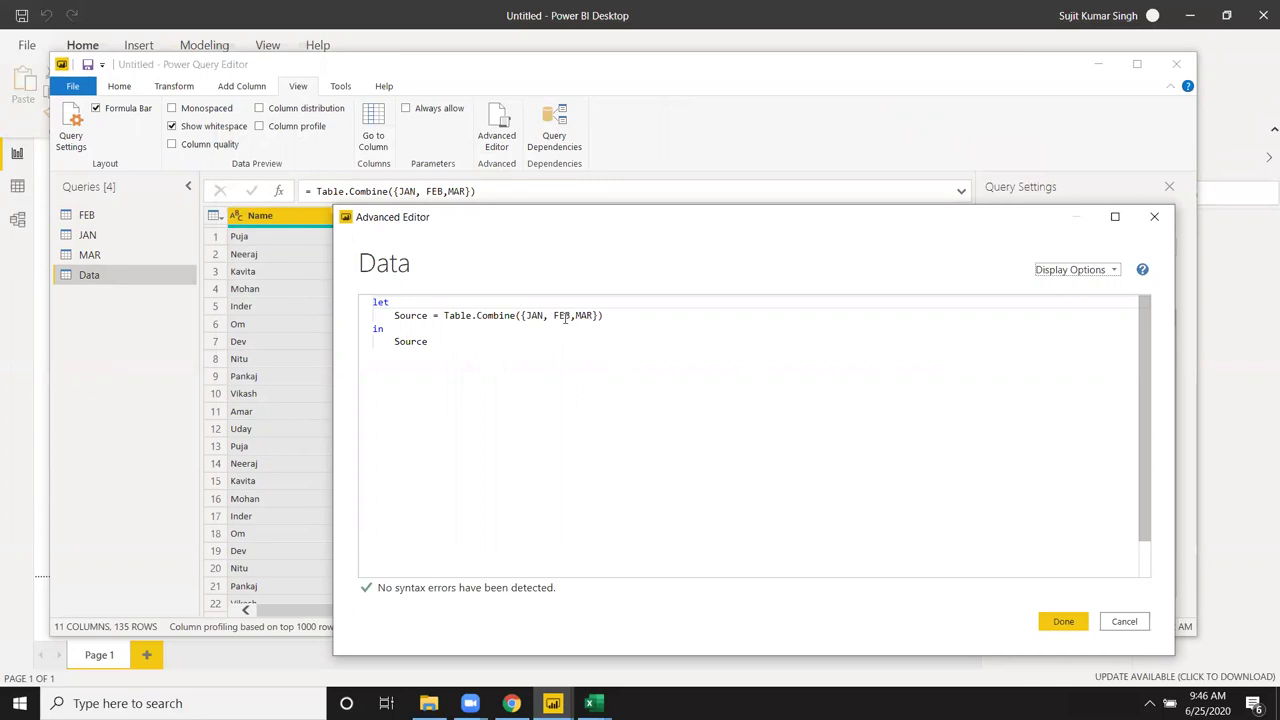
drag(604, 316, 388, 319)
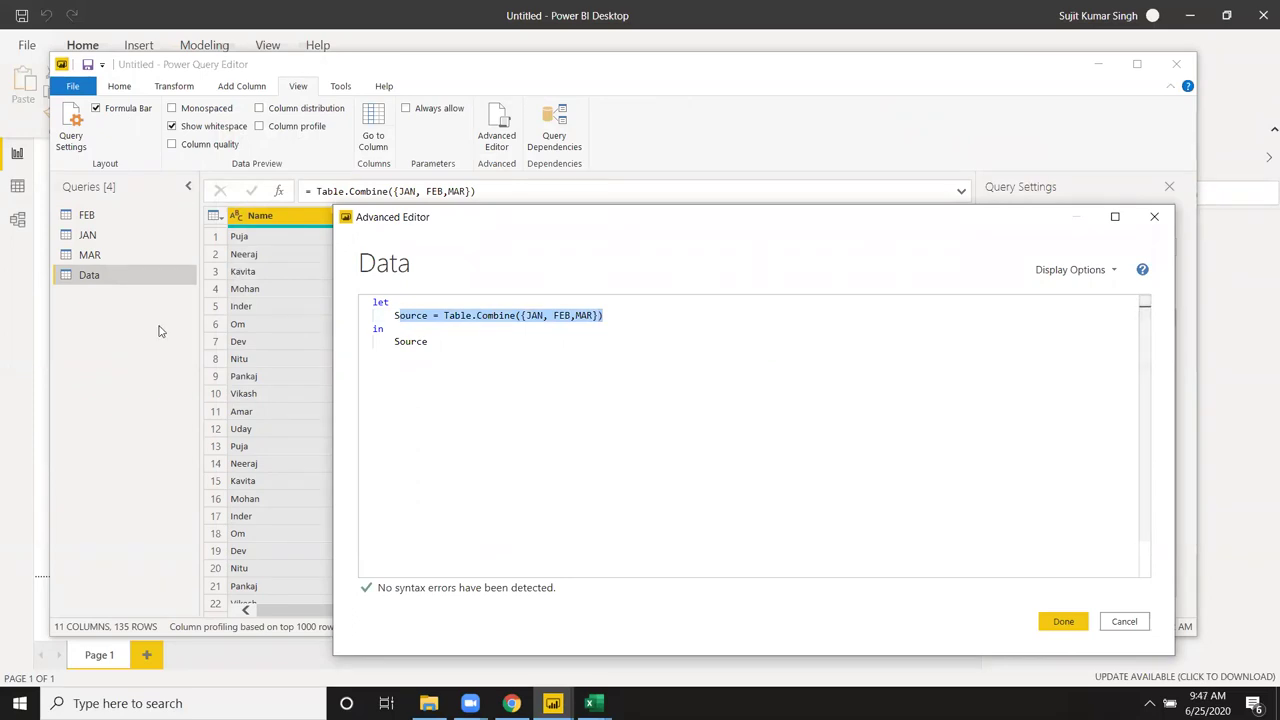
click(378, 318)
double_click(399, 317)
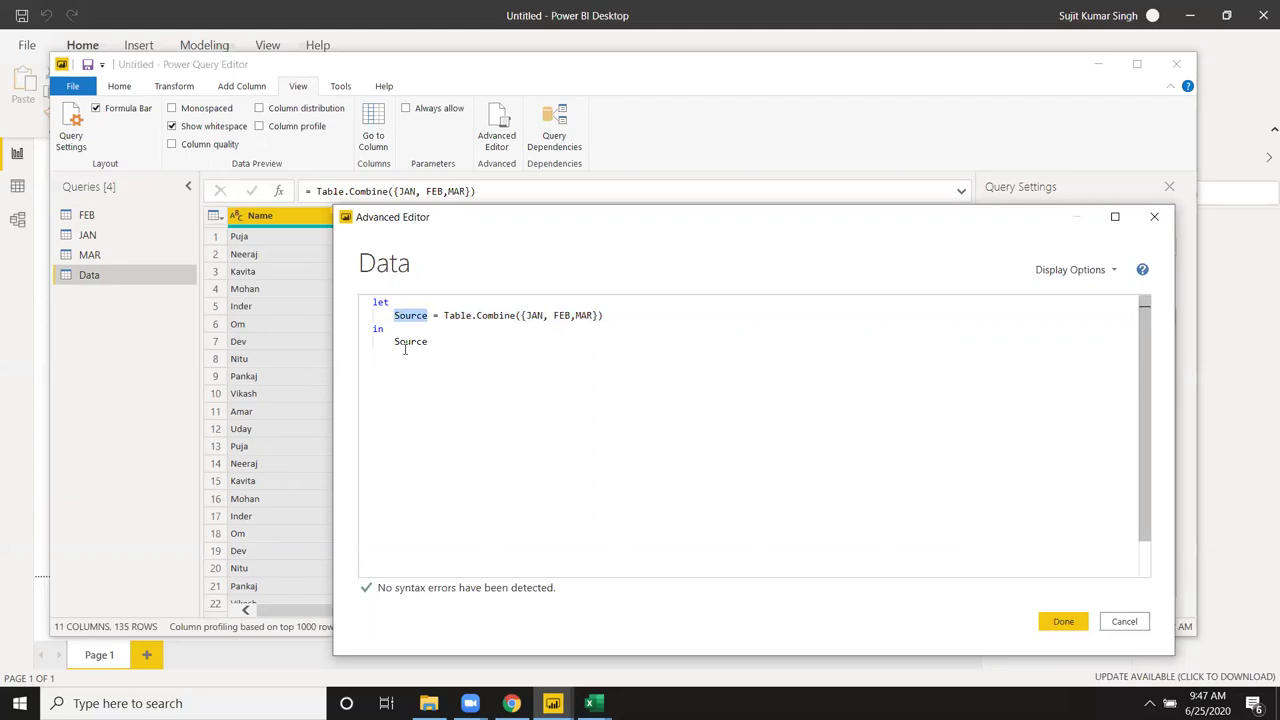
text(D)
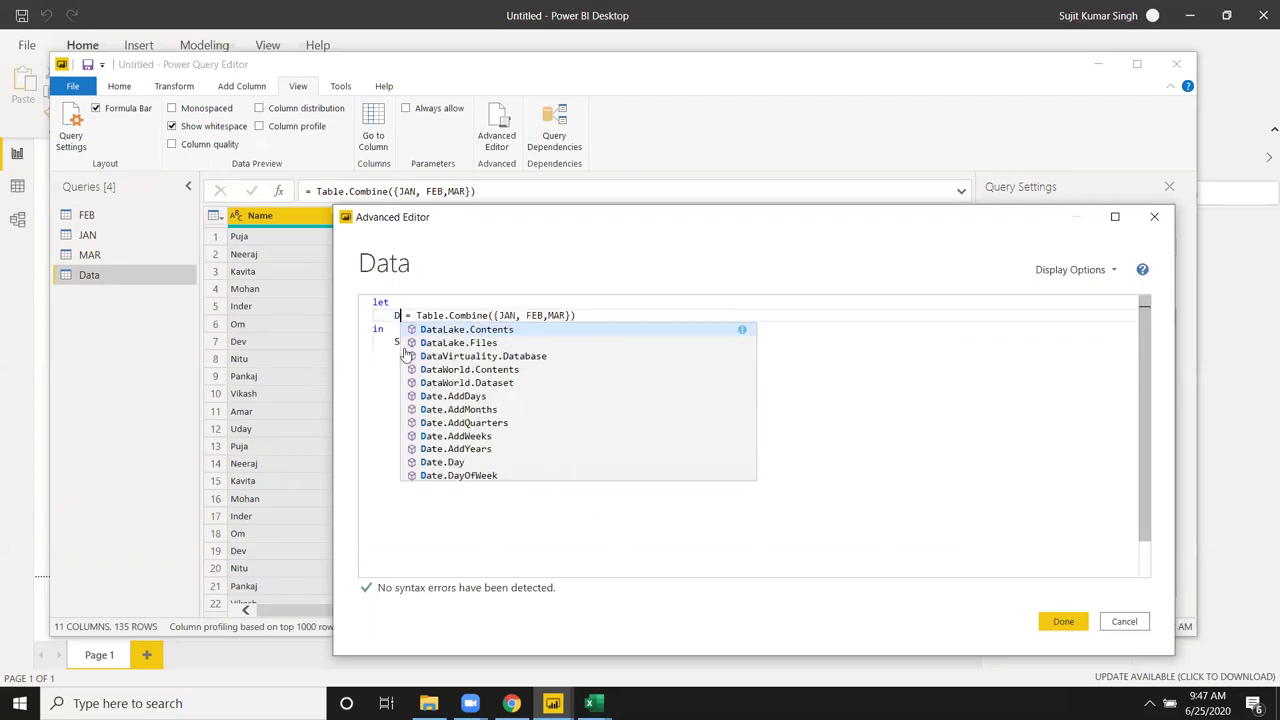
text(T)
click(387, 362)
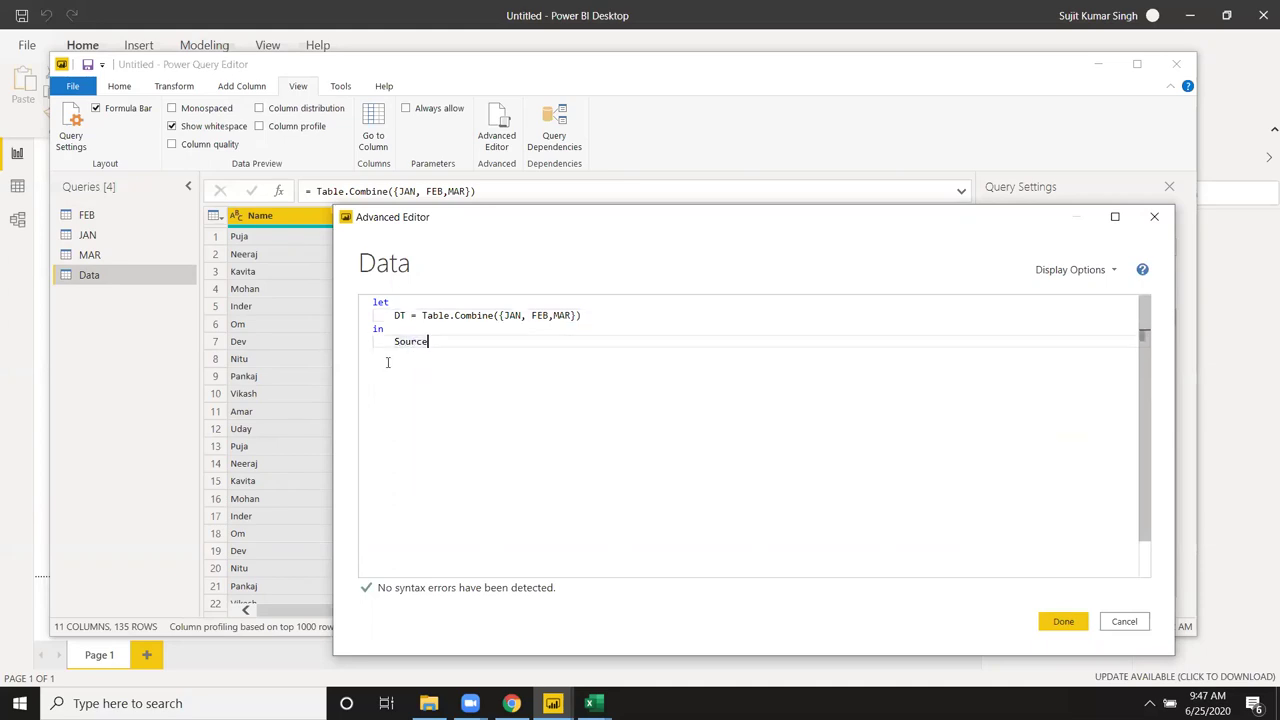
double_click(399, 342)
text(DT)
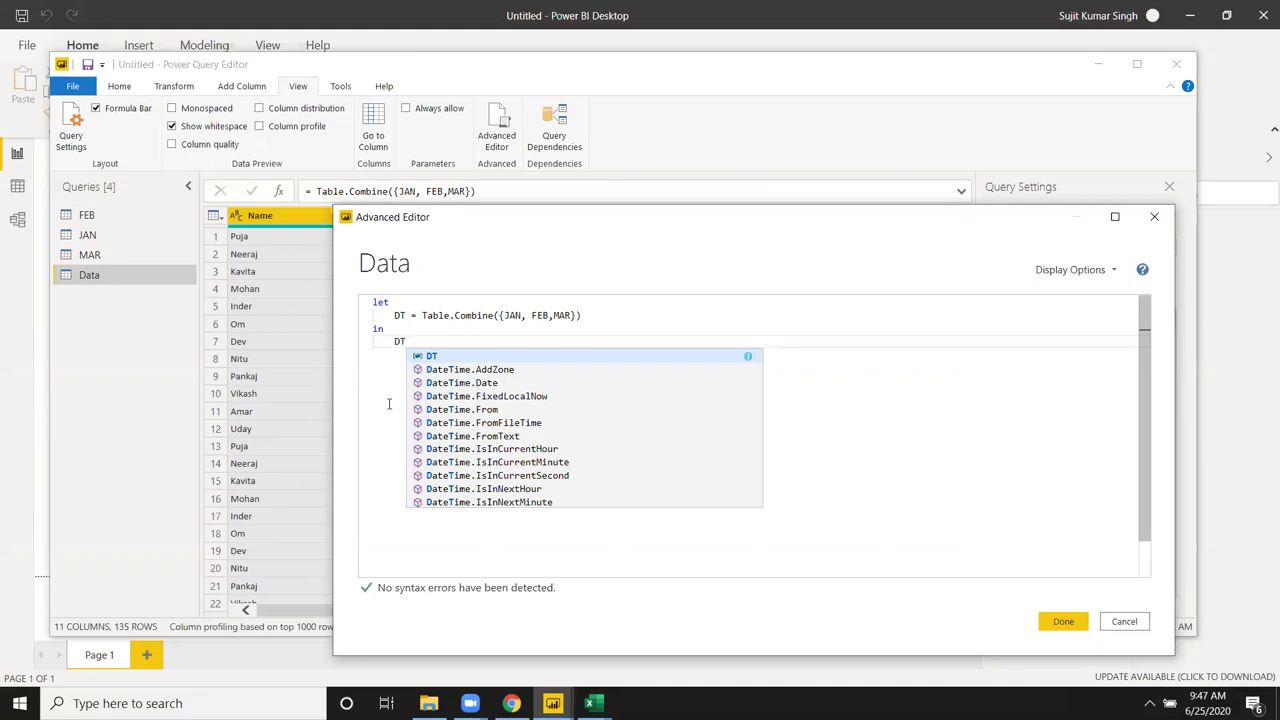
click(455, 357)
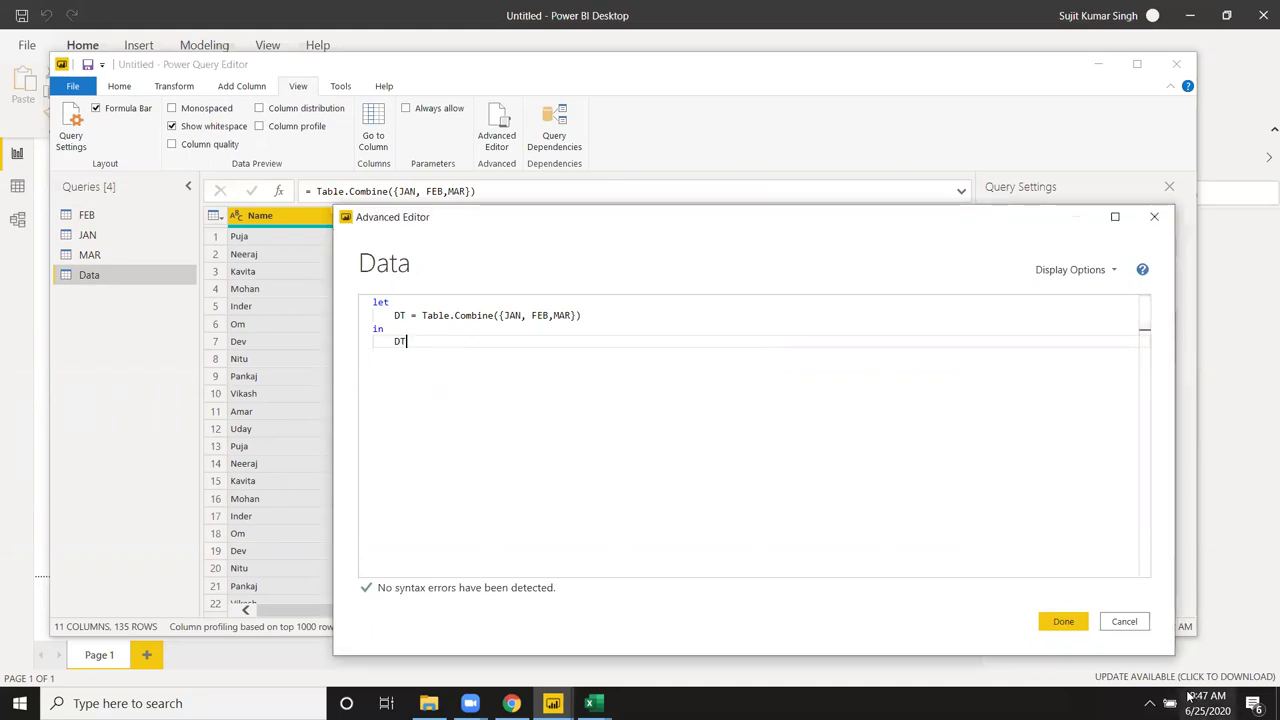
click(1065, 622)
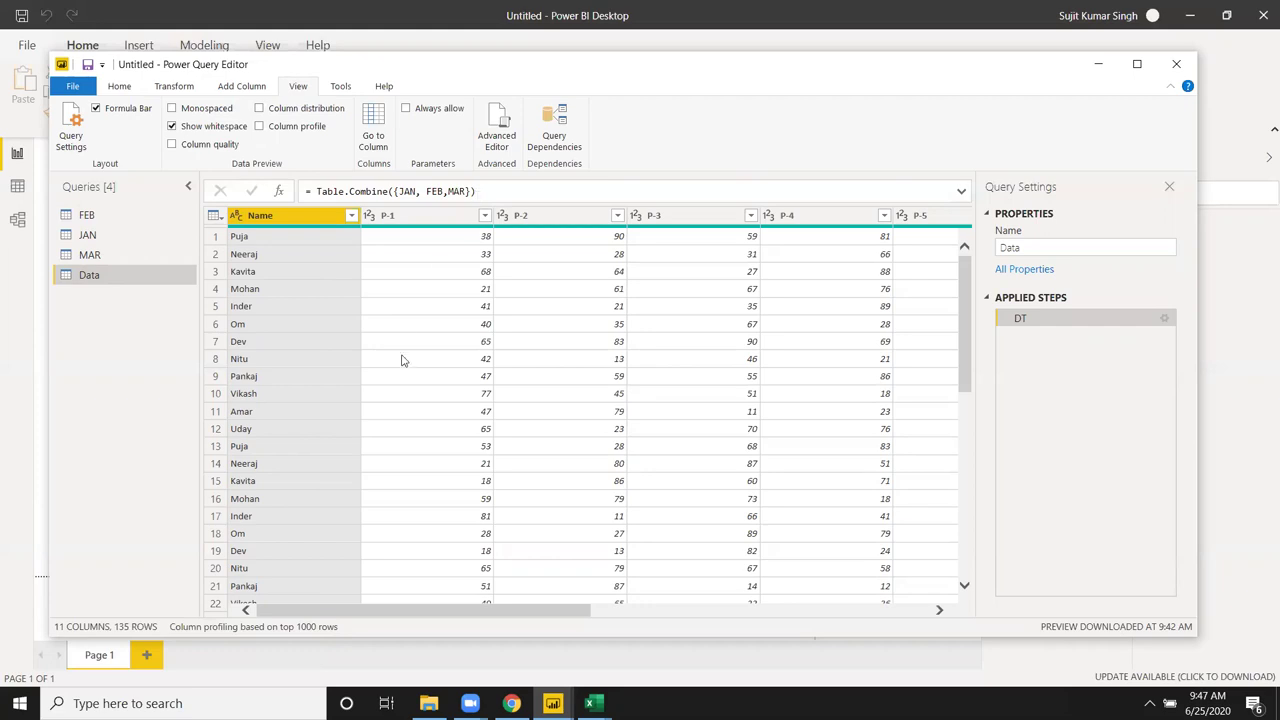
click(140, 236)
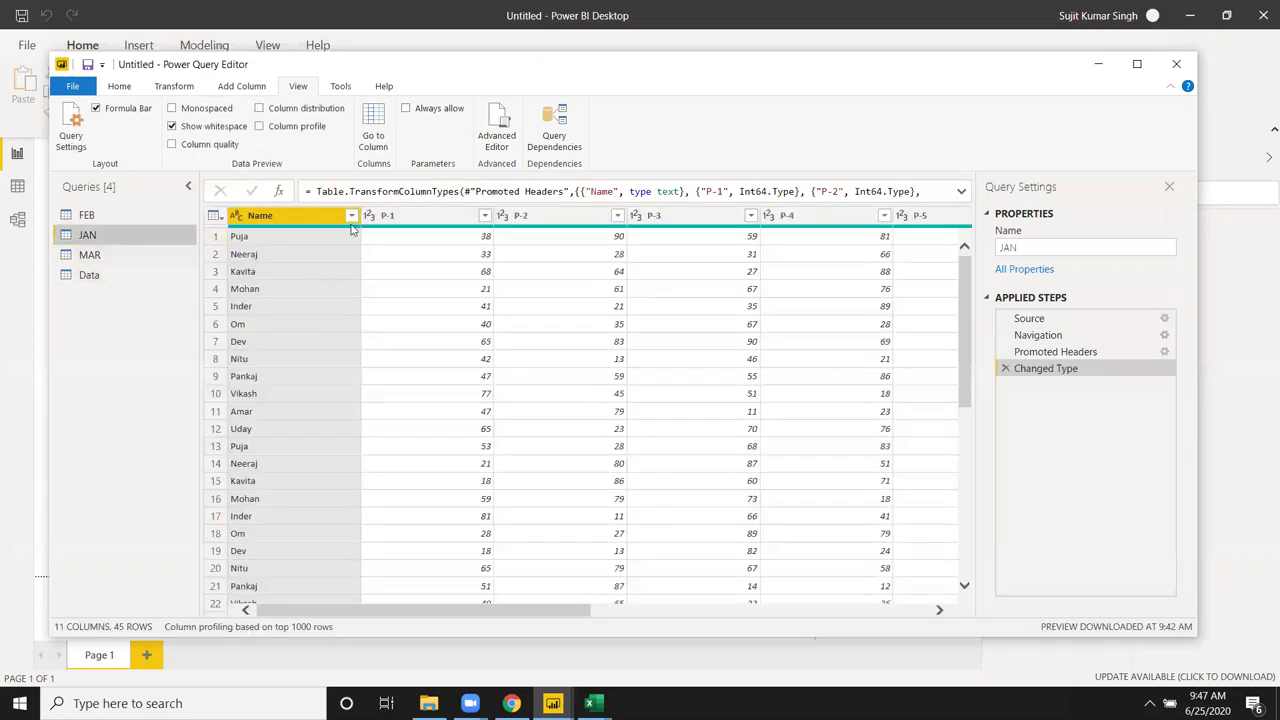
Step: Open the JAN query's M code in the Advanced Editor and examine the JAN_Sheet step
click(497, 140)
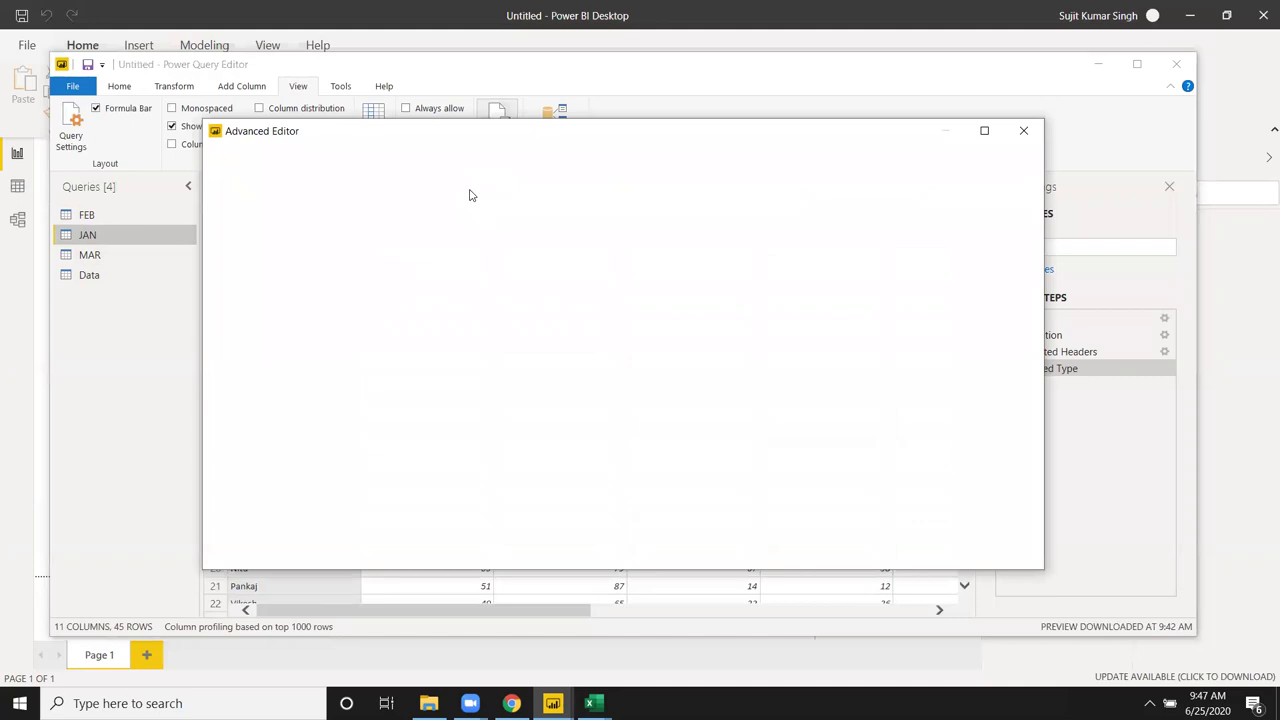
click(322, 268)
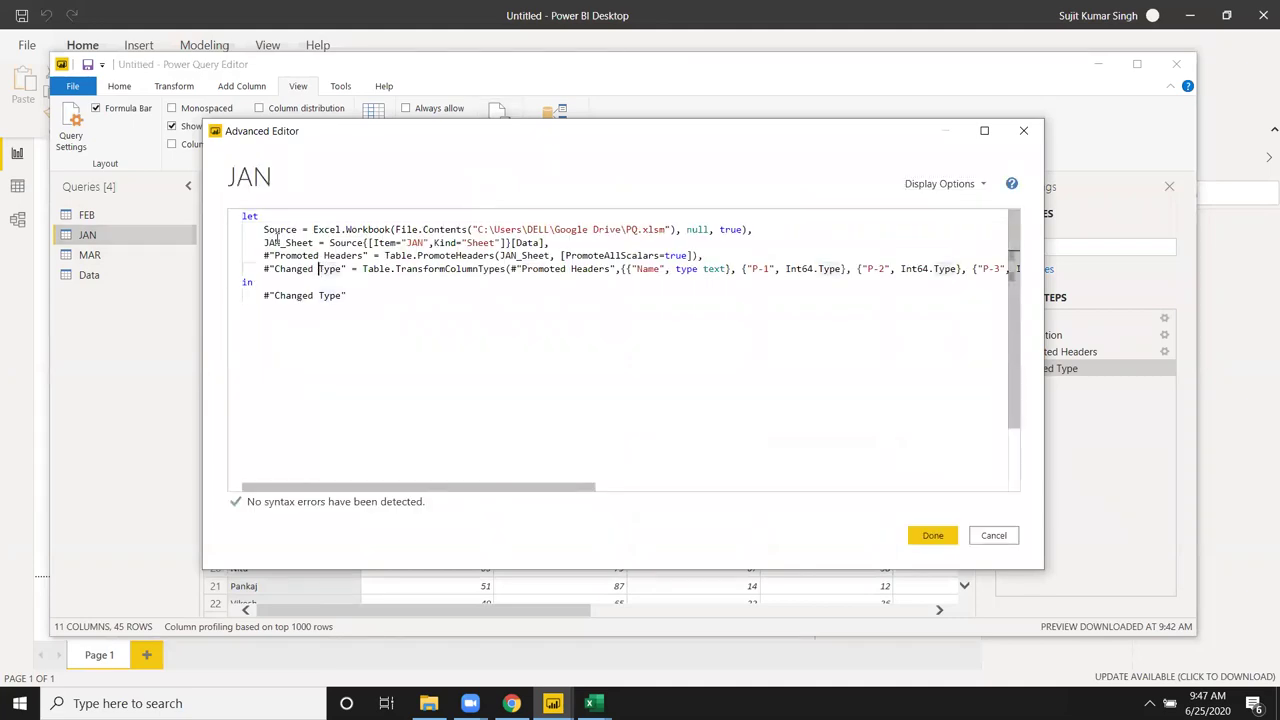
click(278, 243)
click(432, 350)
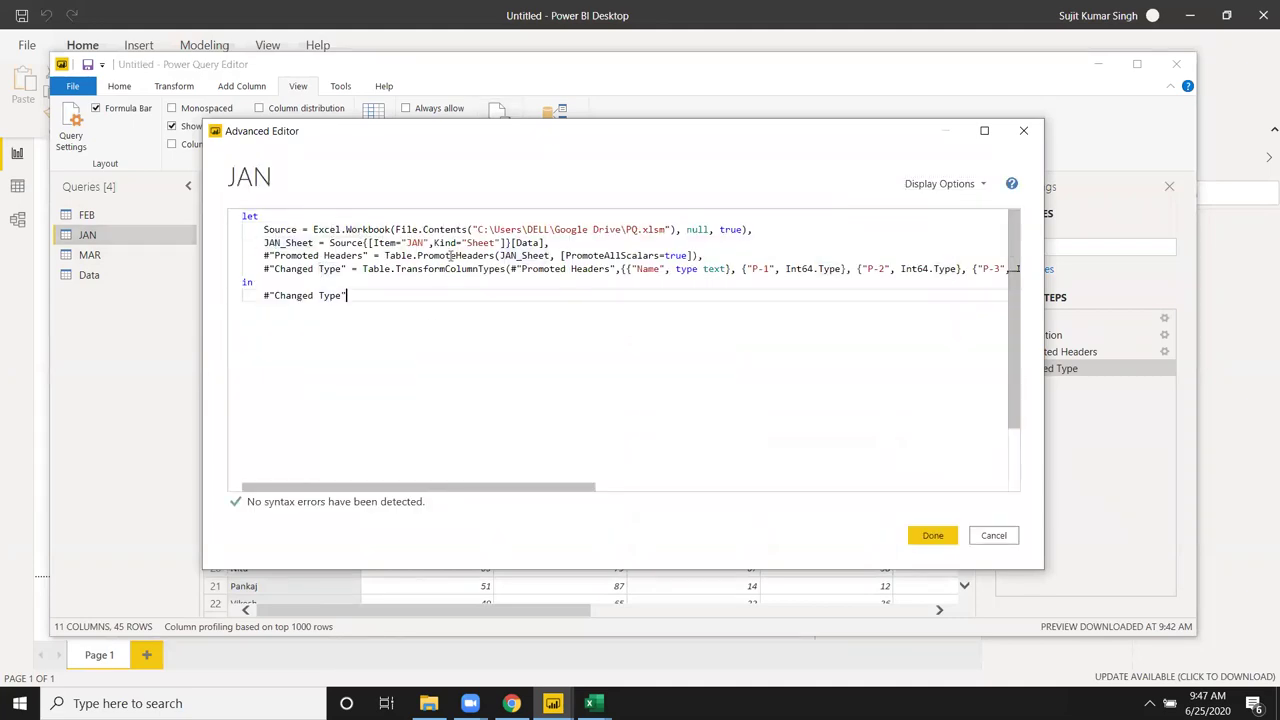
click(596, 237)
click(712, 229)
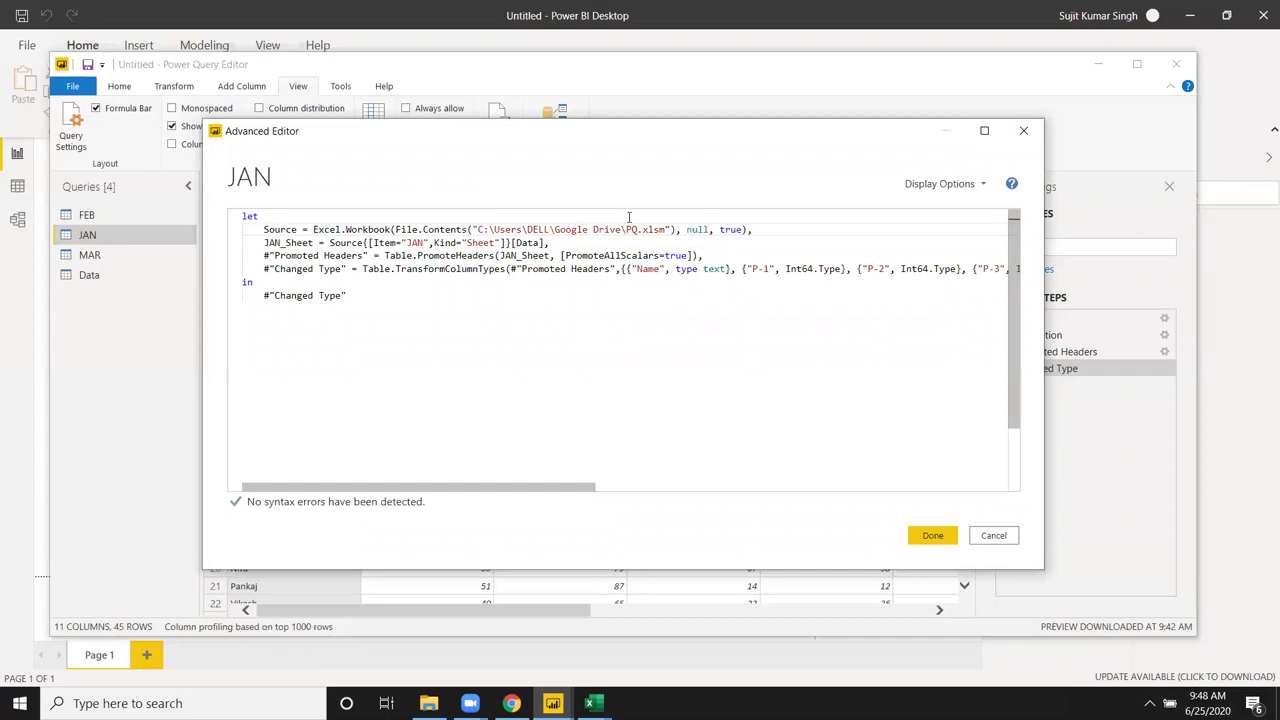
double_click(285, 242)
click(345, 242)
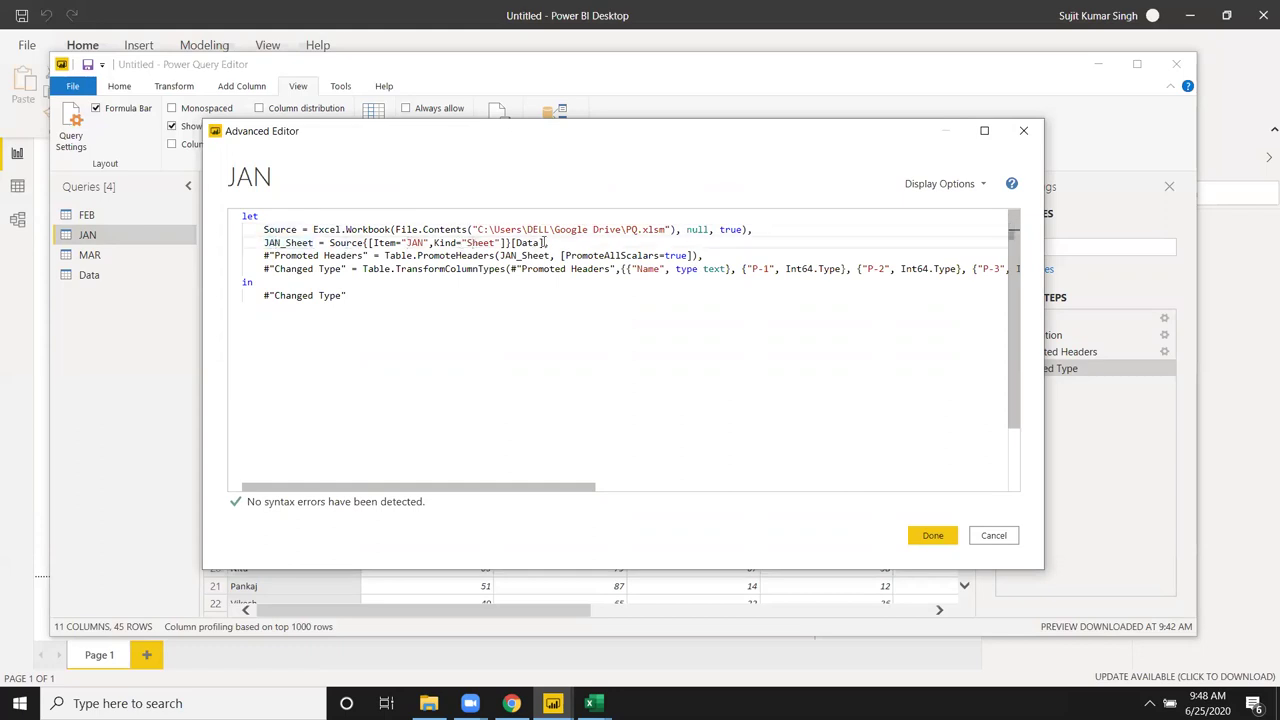
mouse_move(548, 242)
mouse_down()
mouse_move(288, 243)
mouse_move(253, 265)
mouse_up()
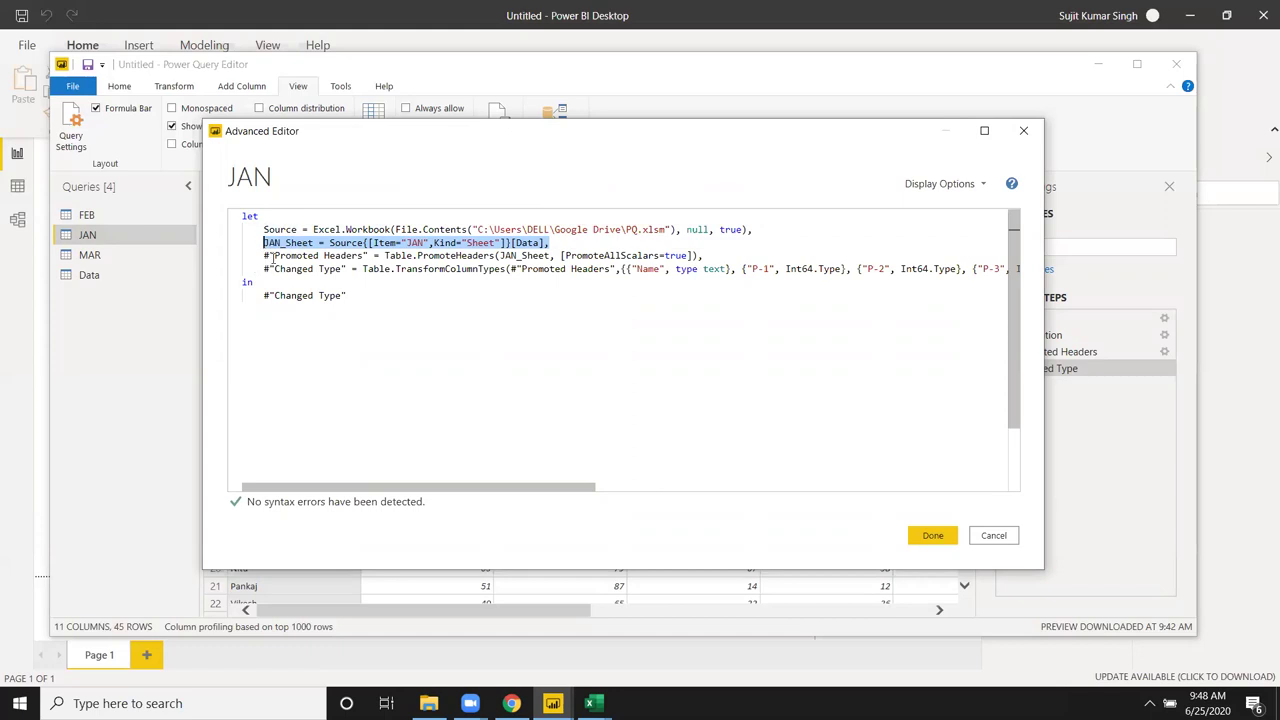
click(268, 257)
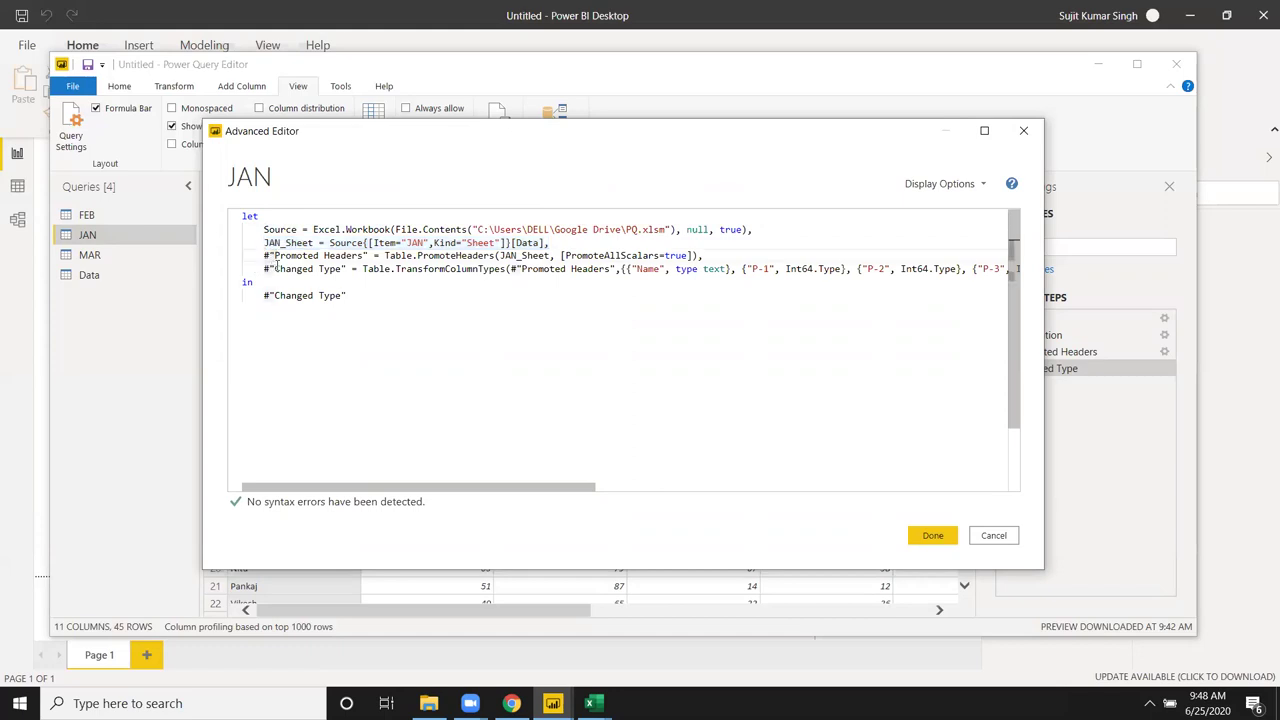
Step: Delete the #"Promoted Headers" and #"Changed Type" lines from the code
click(276, 268)
click(264, 256)
drag(264, 257, 553, 289)
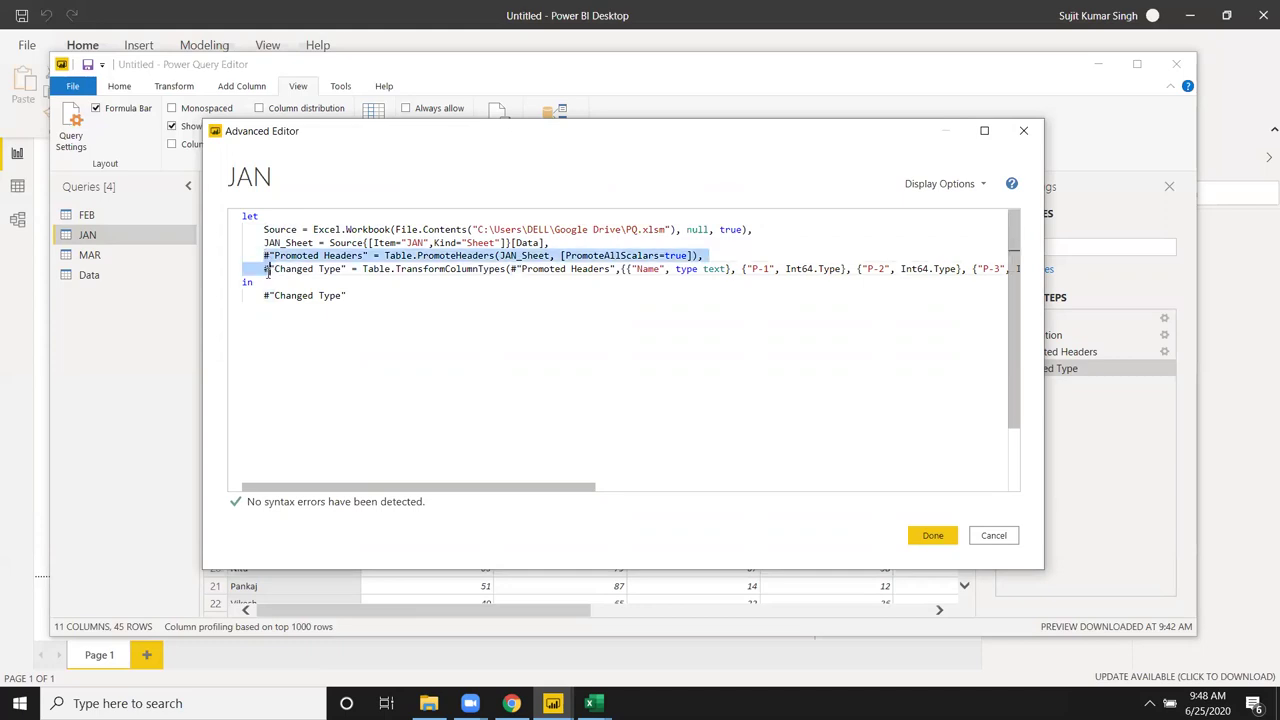
drag(407, 284, 238, 289)
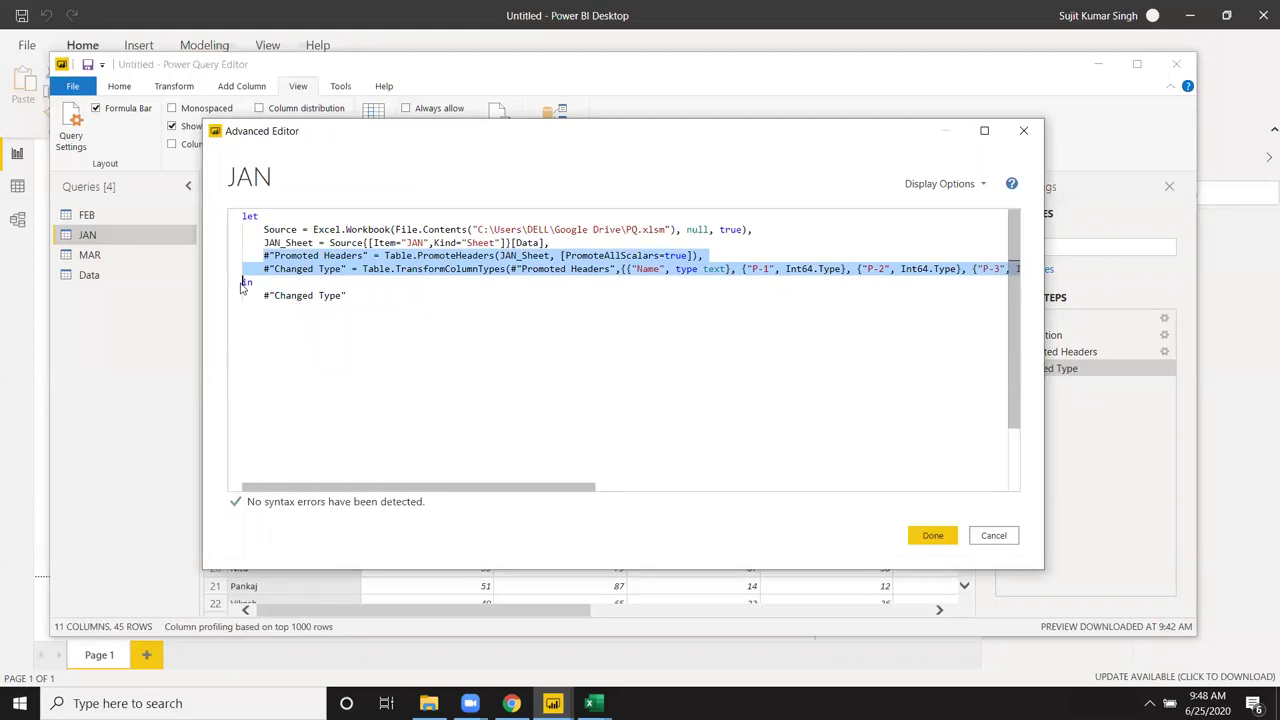
key(Delete)
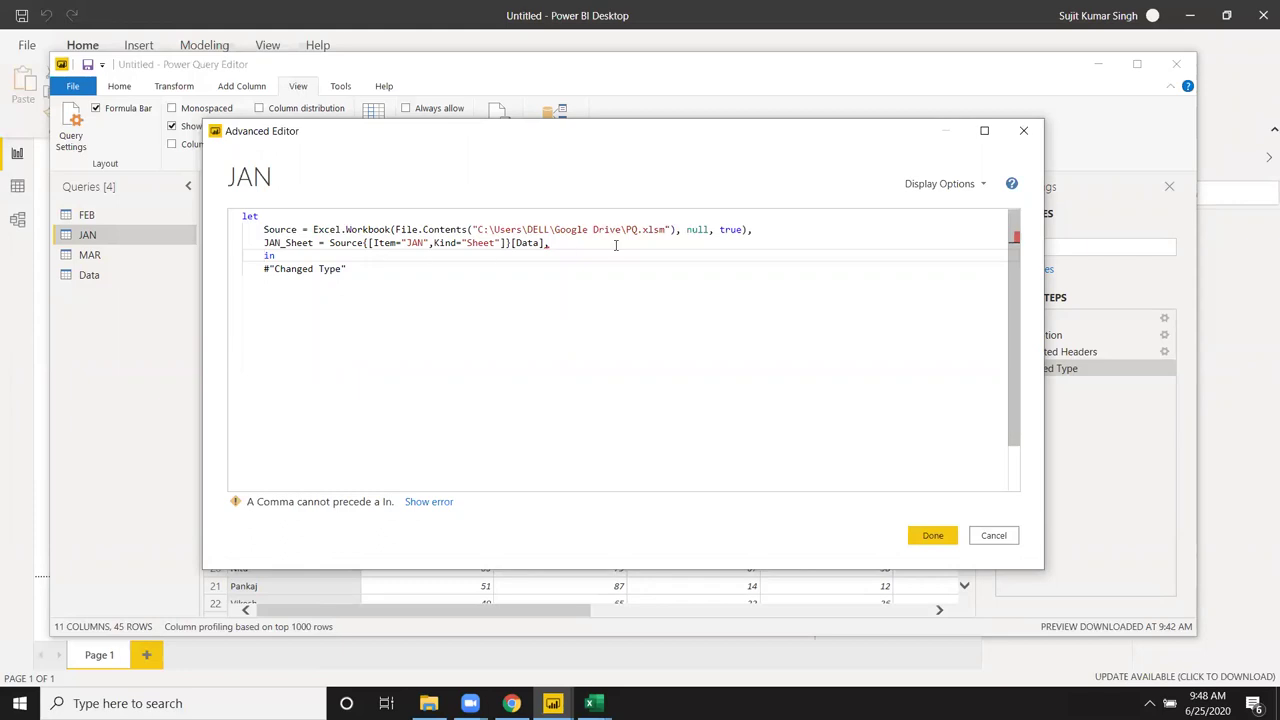
Step: Remove the trailing comma after [Data] and rename the Source step to DT
click(572, 247)
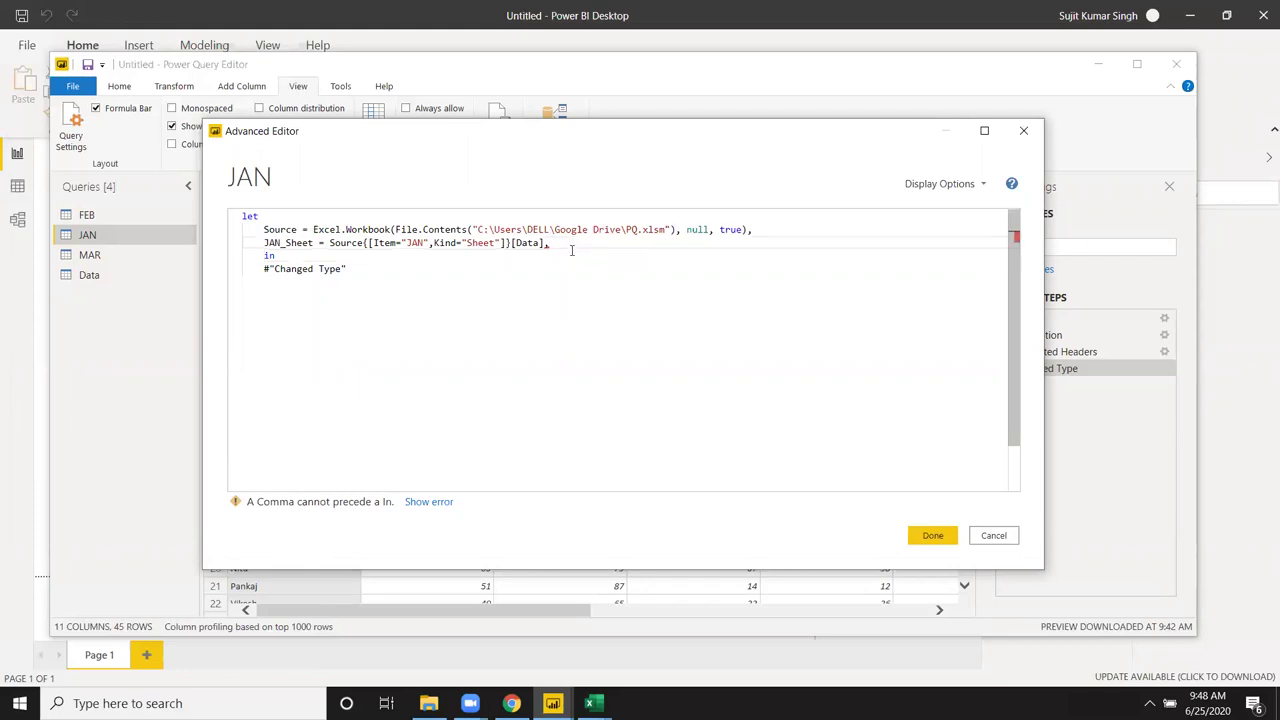
key(BackSpace)
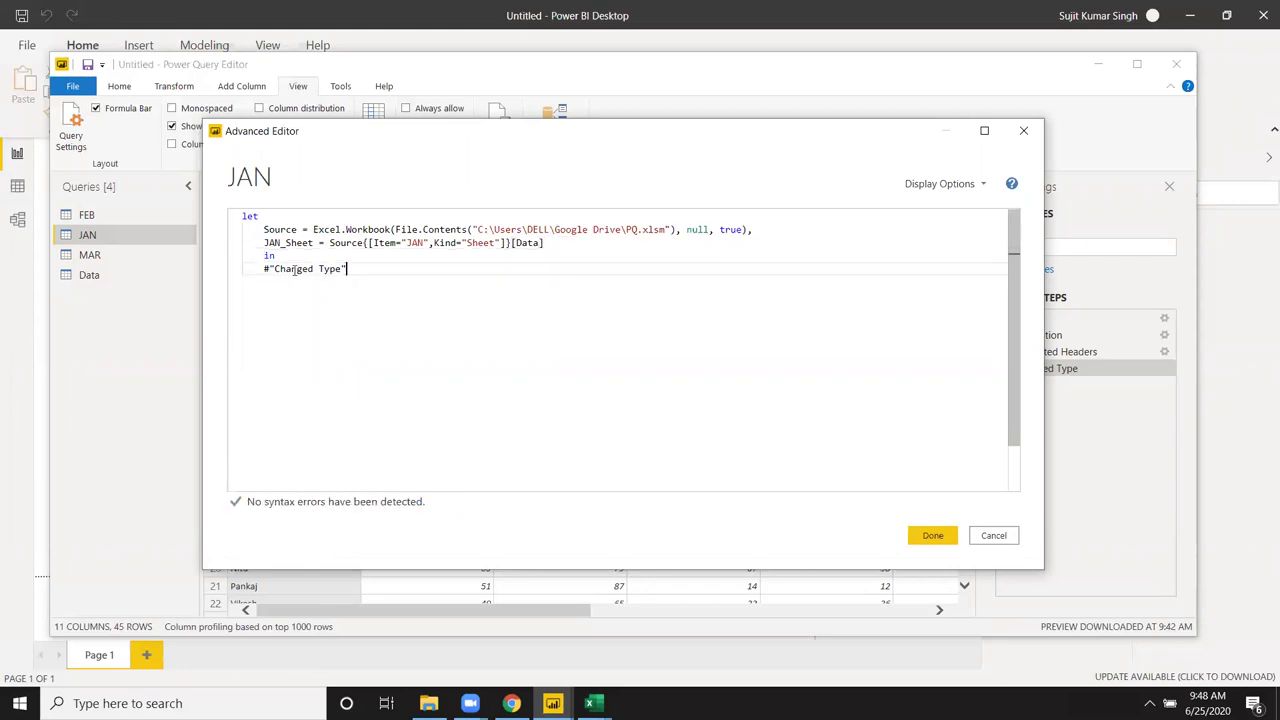
drag(348, 268, 260, 268)
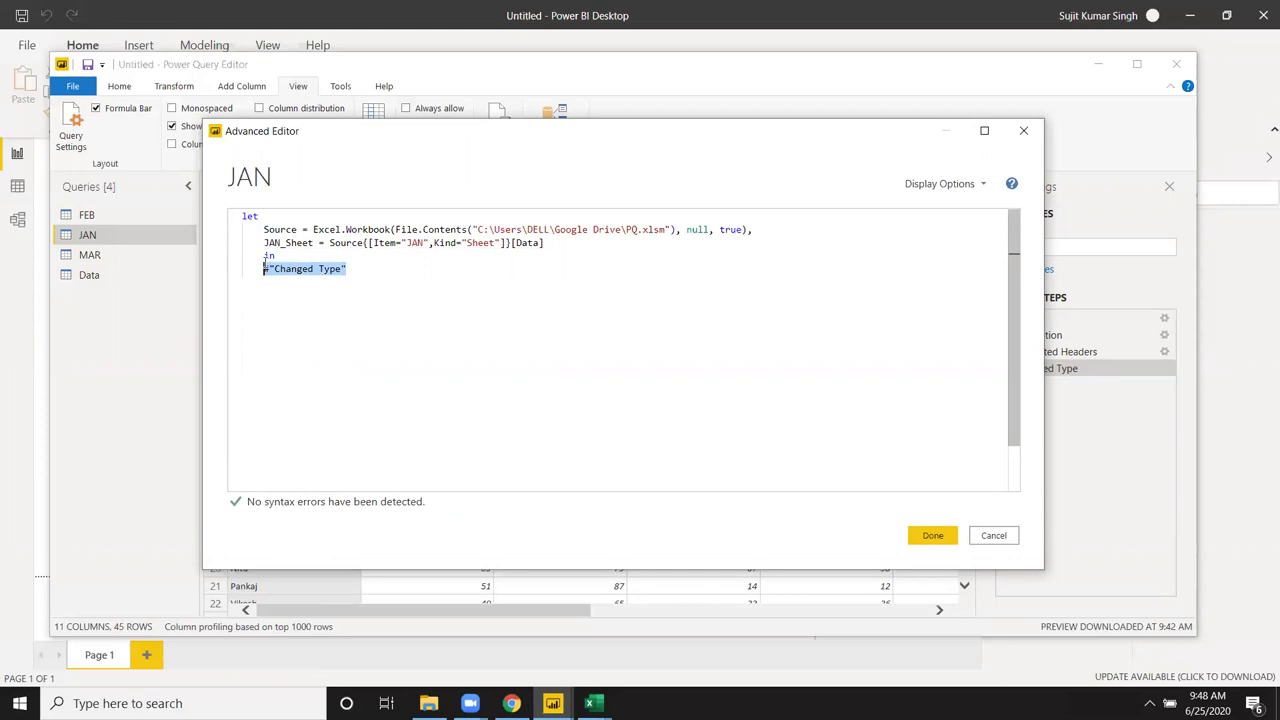
double_click(281, 230)
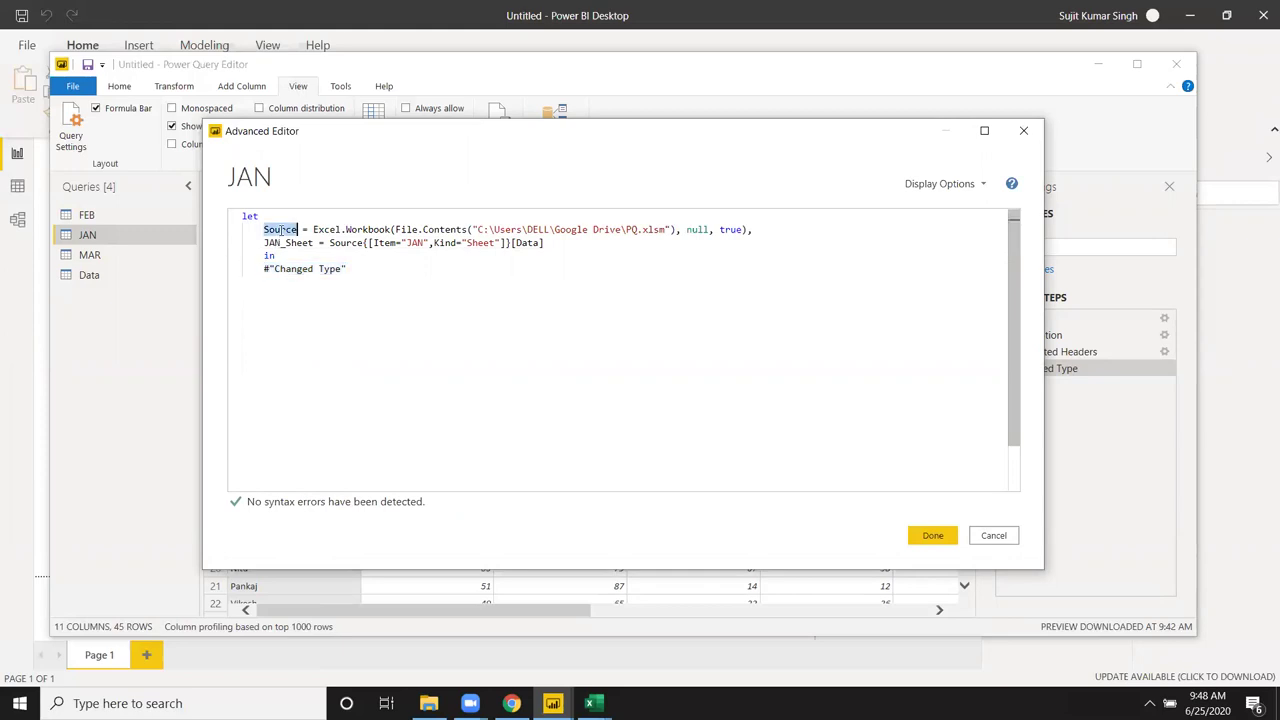
text(DT)
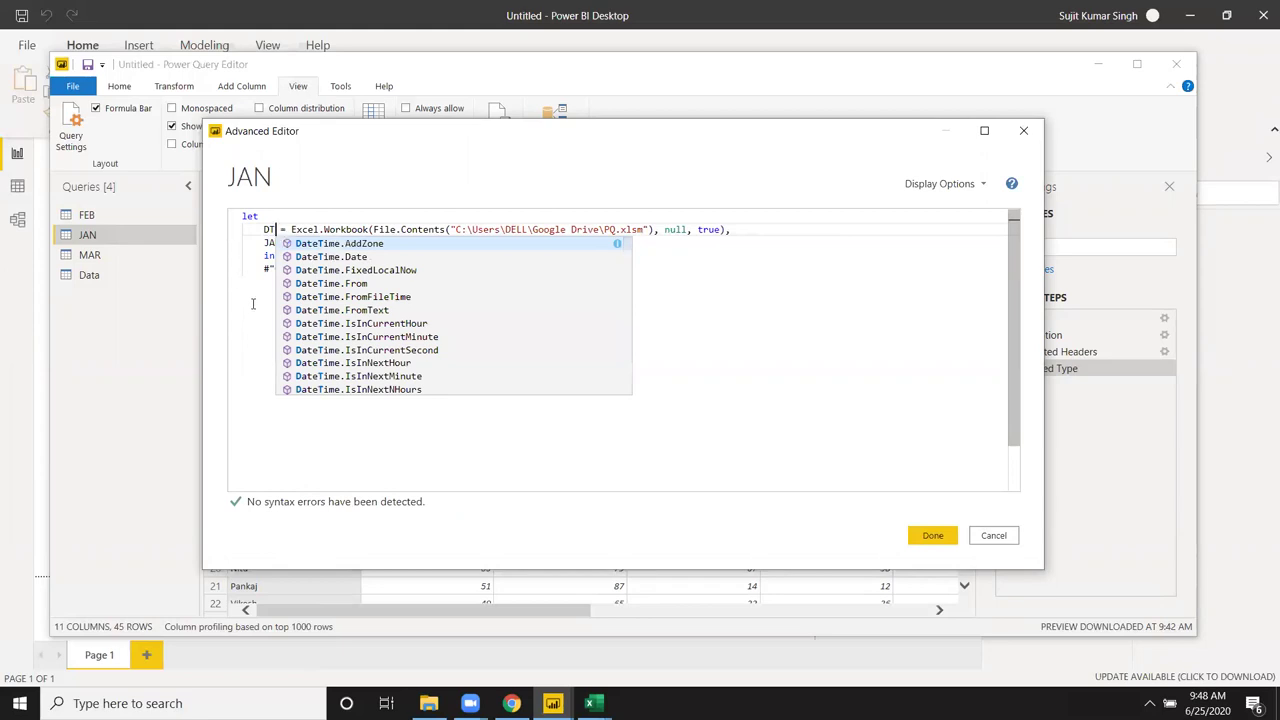
Step: Replace the #"Changed Type" output after 'in' with DT
click(252, 304)
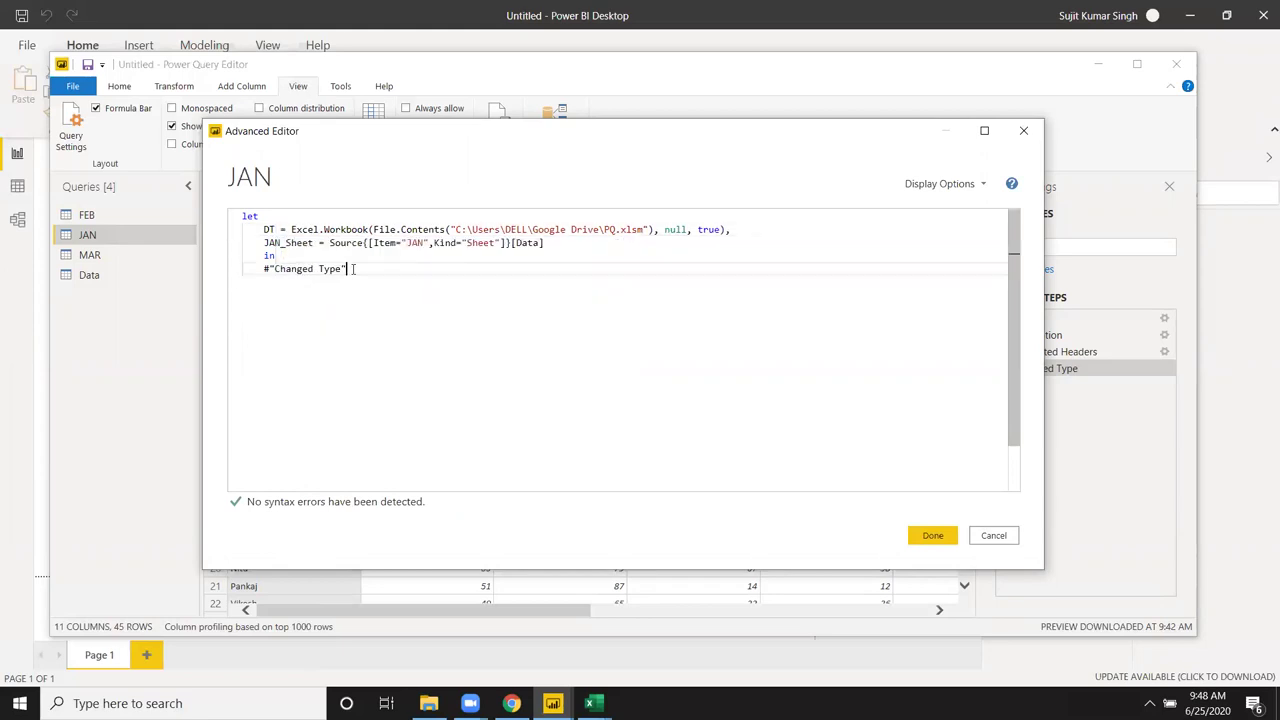
drag(346, 269, 259, 269)
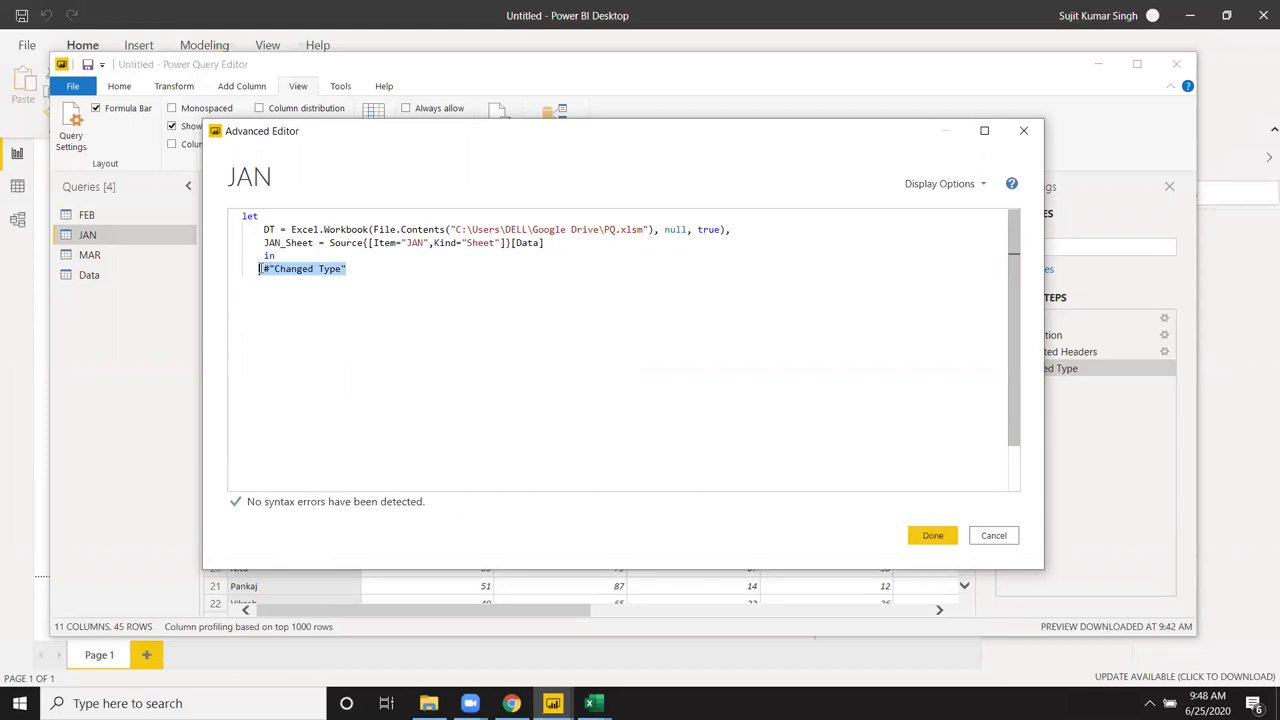
key(BackSpace)
text(DT)
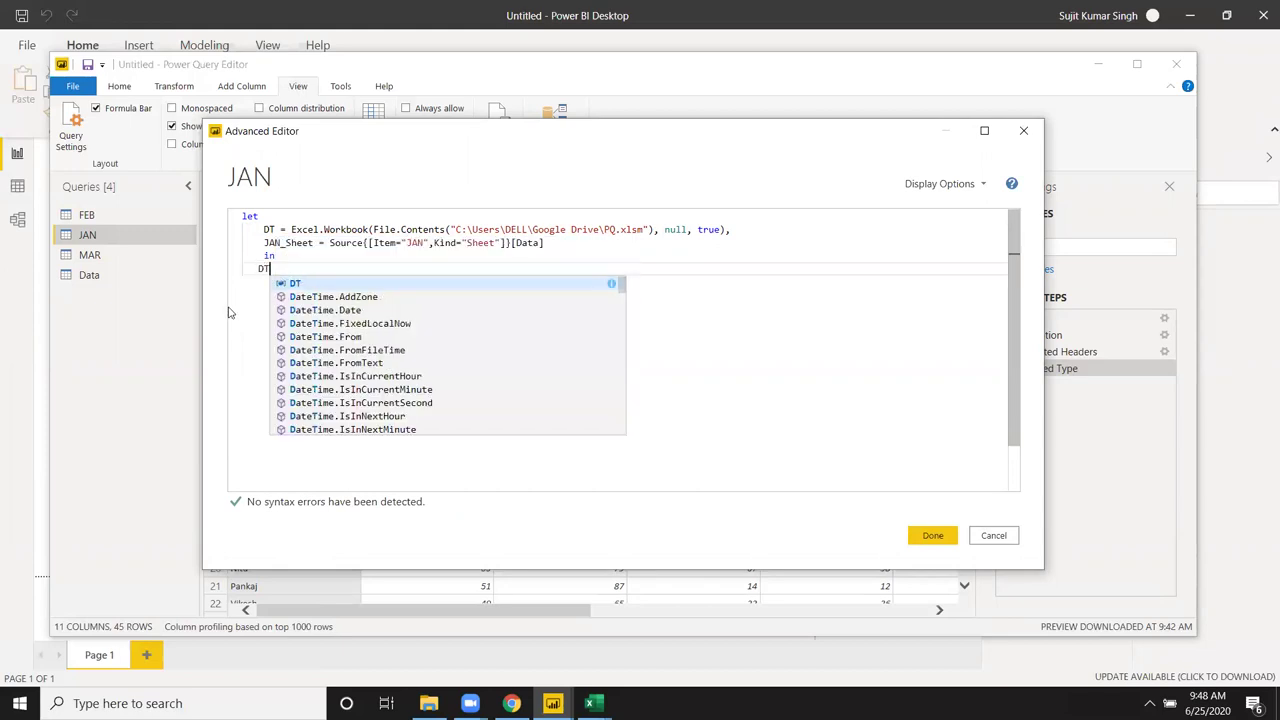
key(Escape)
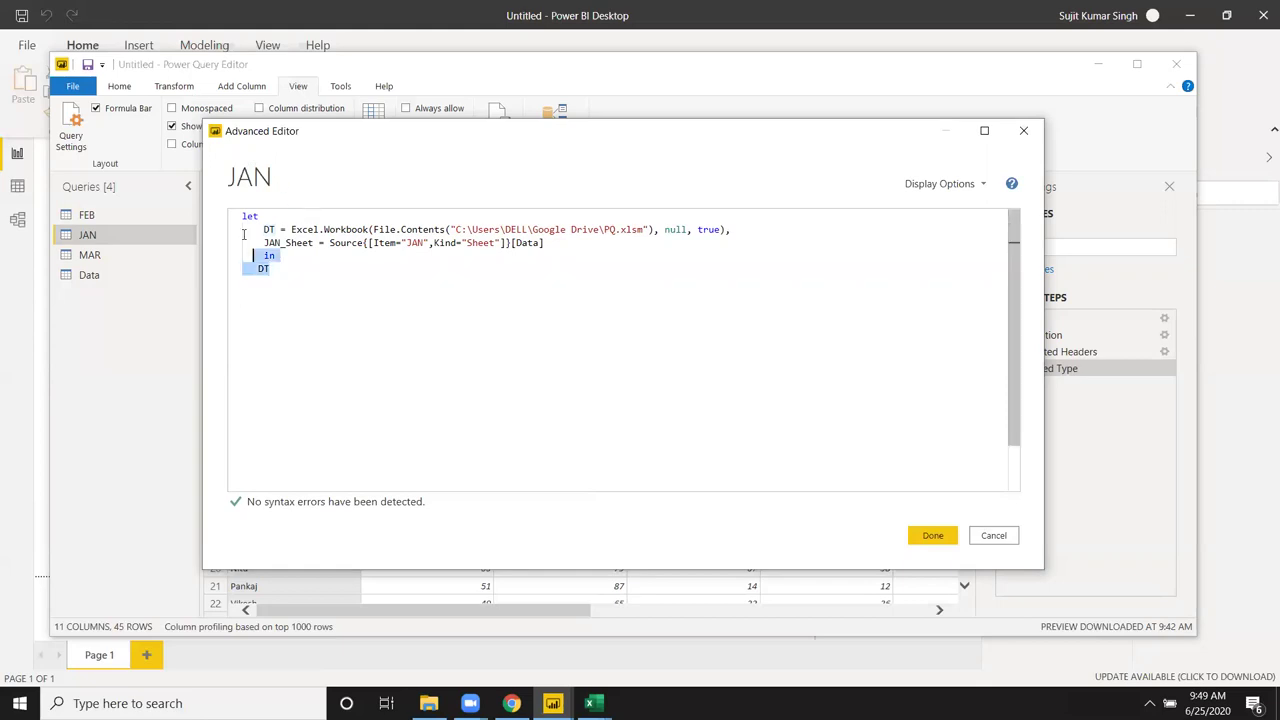
drag(305, 267, 238, 214)
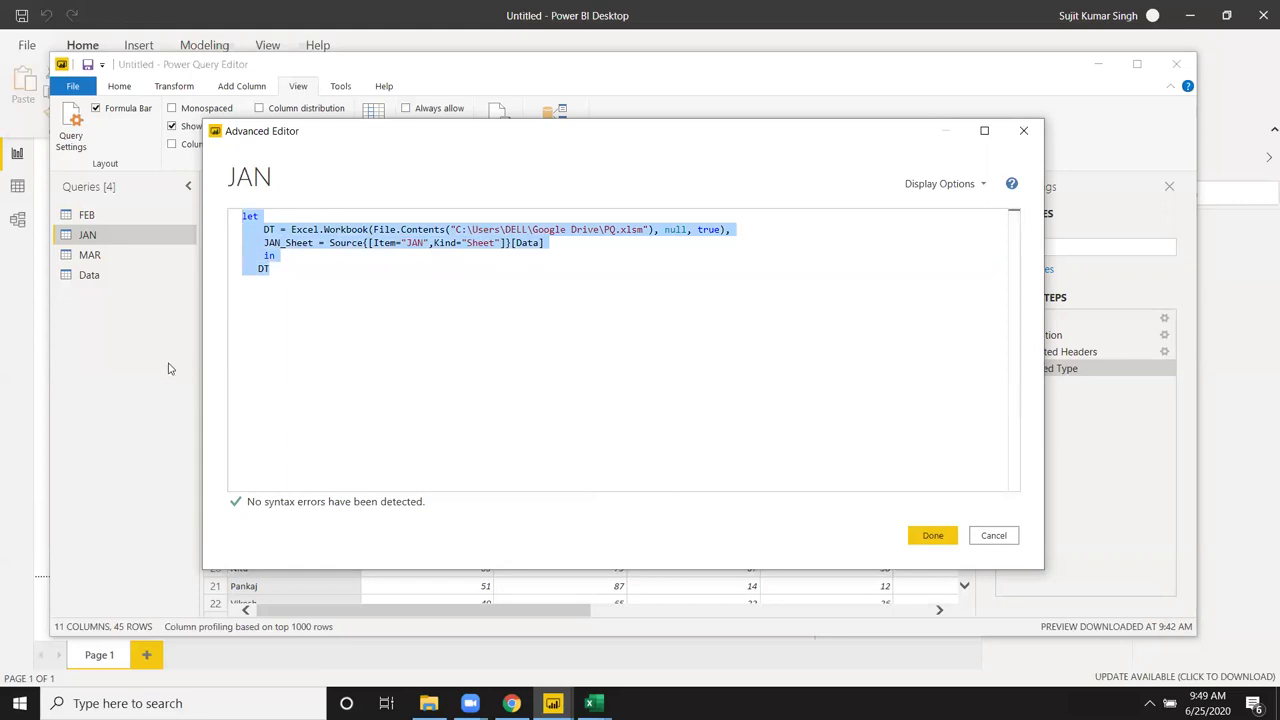
Step: Delete the JAN_Sheet line and the trailing comma after true), leaving only DT
click(362, 305)
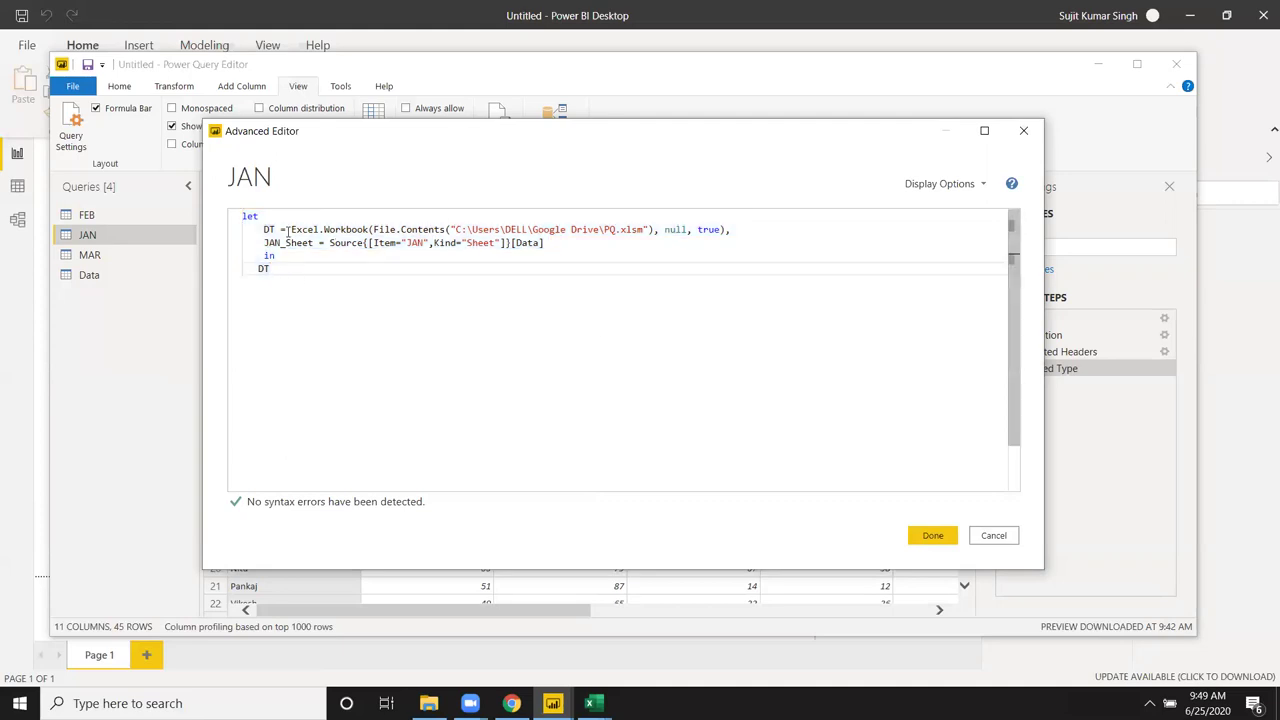
mouse_move(380, 232)
click(297, 243)
drag(558, 245, 265, 244)
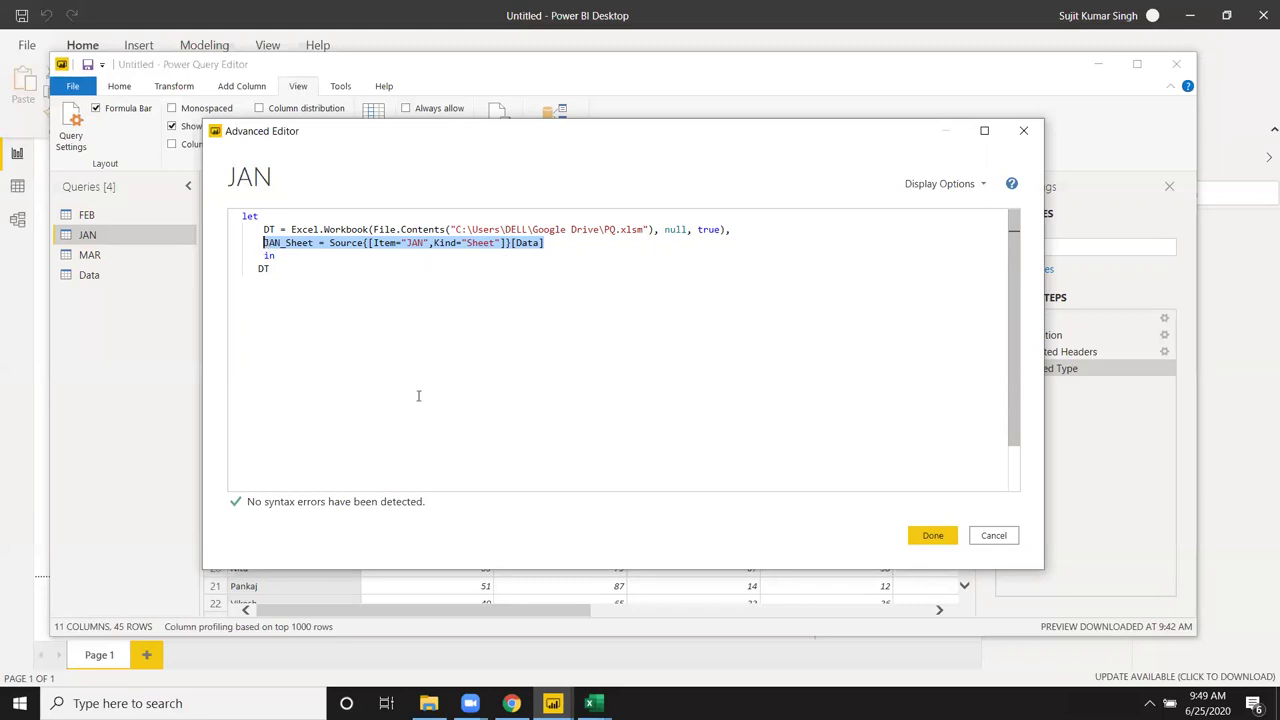
key(Delete)
key(BackSpace)
click(631, 322)
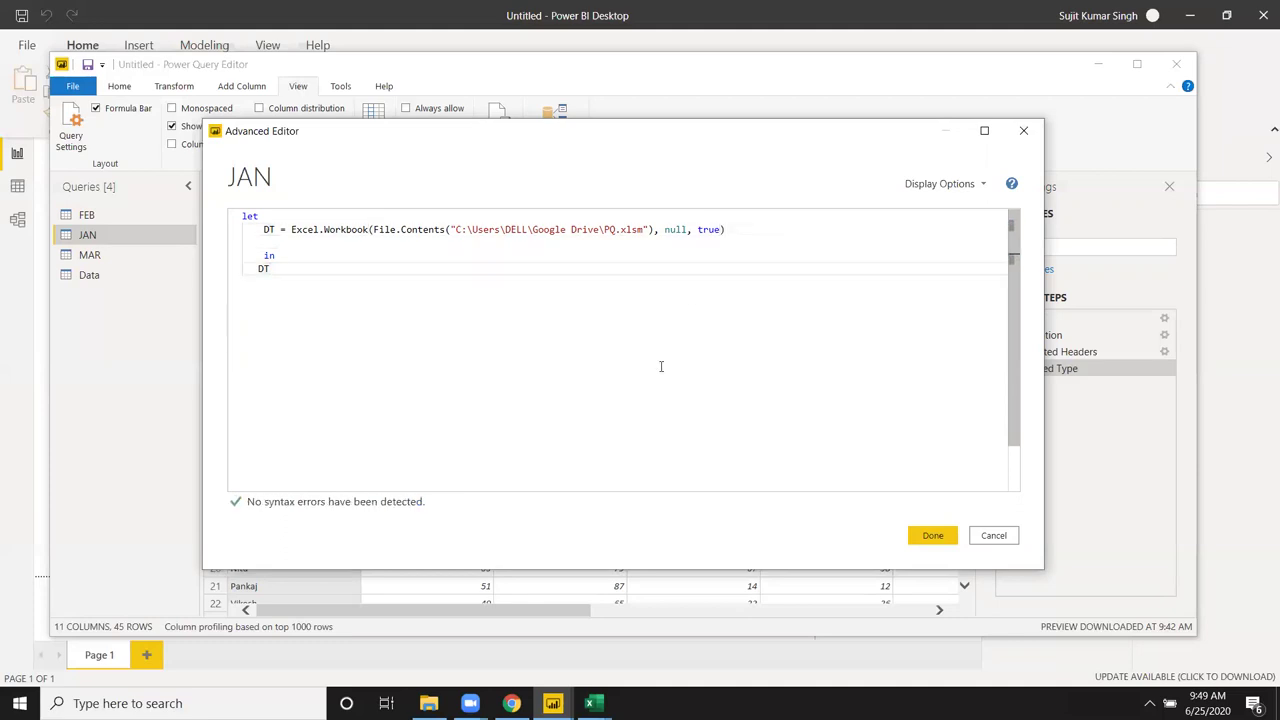
Step: Apply JAN's code to list PQ.xlsm's five sheets, then switch to the MAR query
click(930, 540)
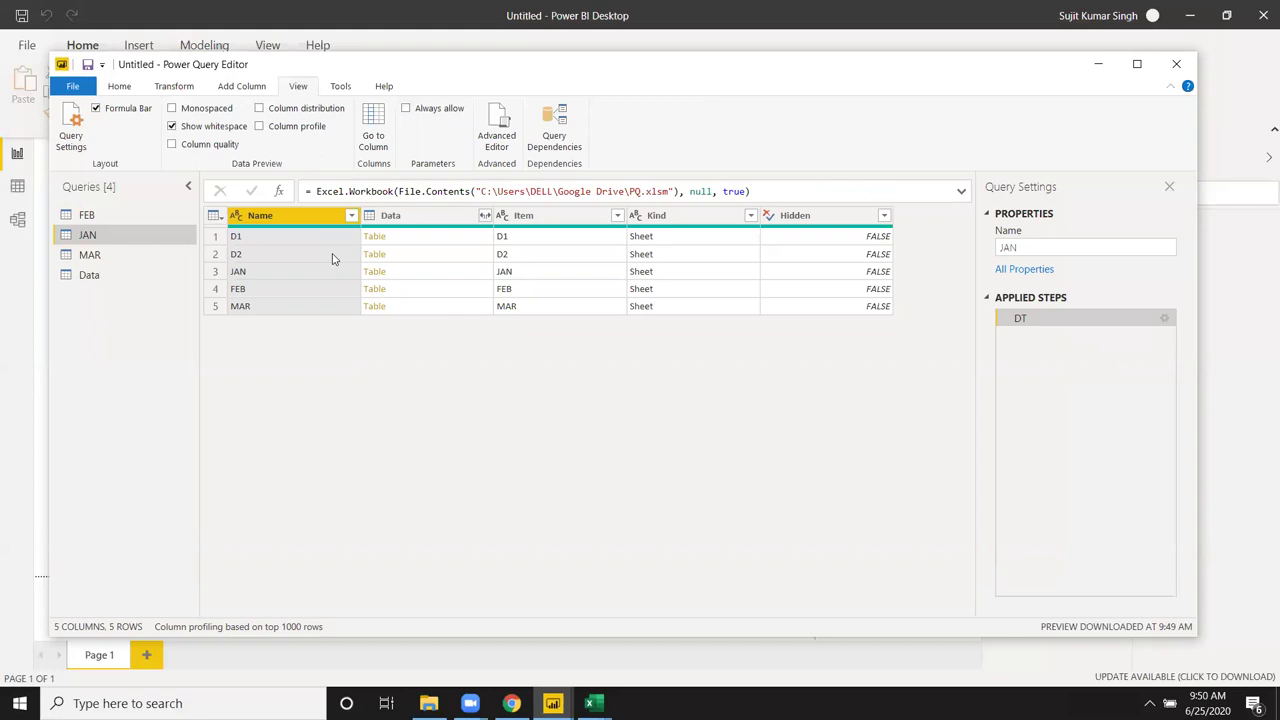
click(100, 257)
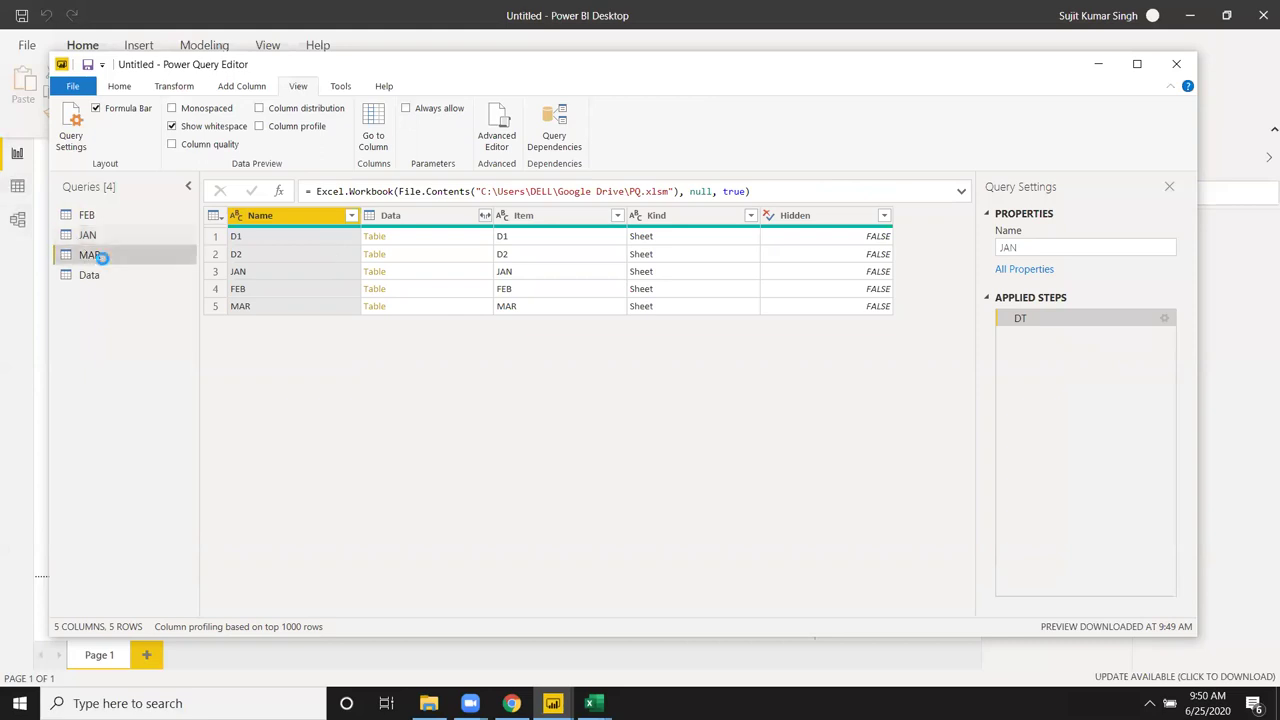
Step: Take the MAR_Sheet line from MAR's M code, discard the edits, and return to JAN
click(497, 128)
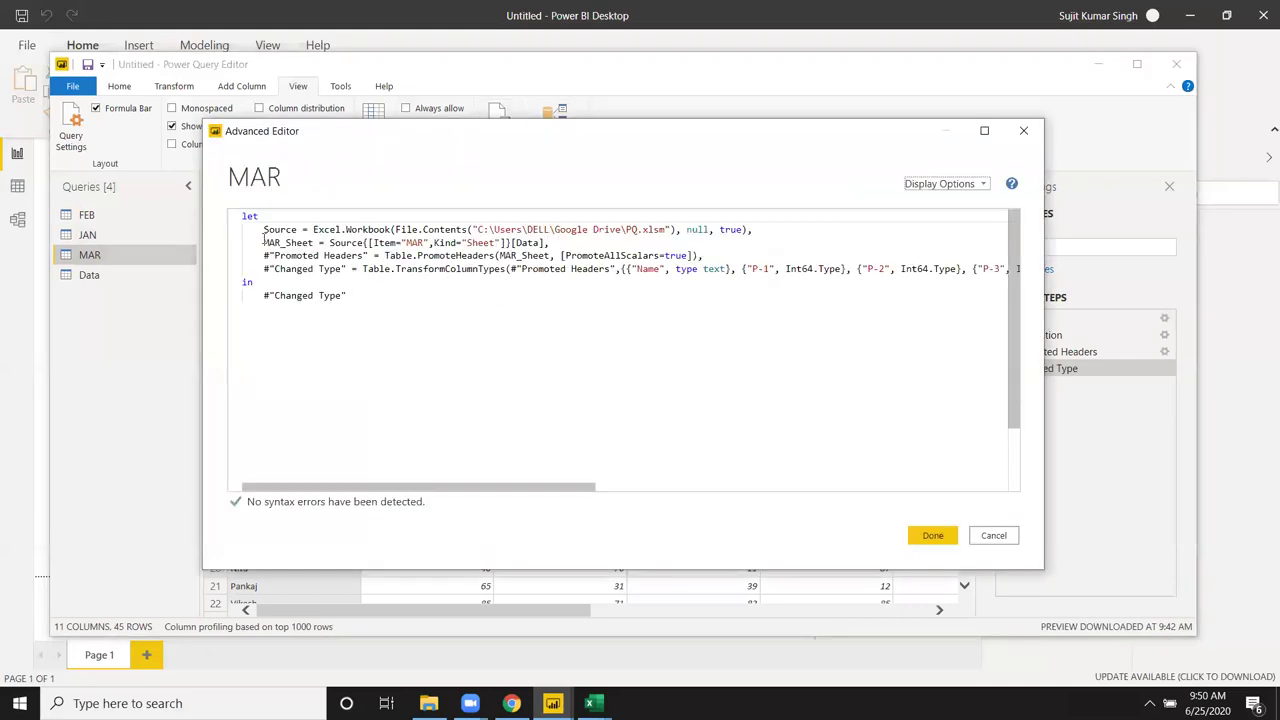
drag(264, 242, 547, 244)
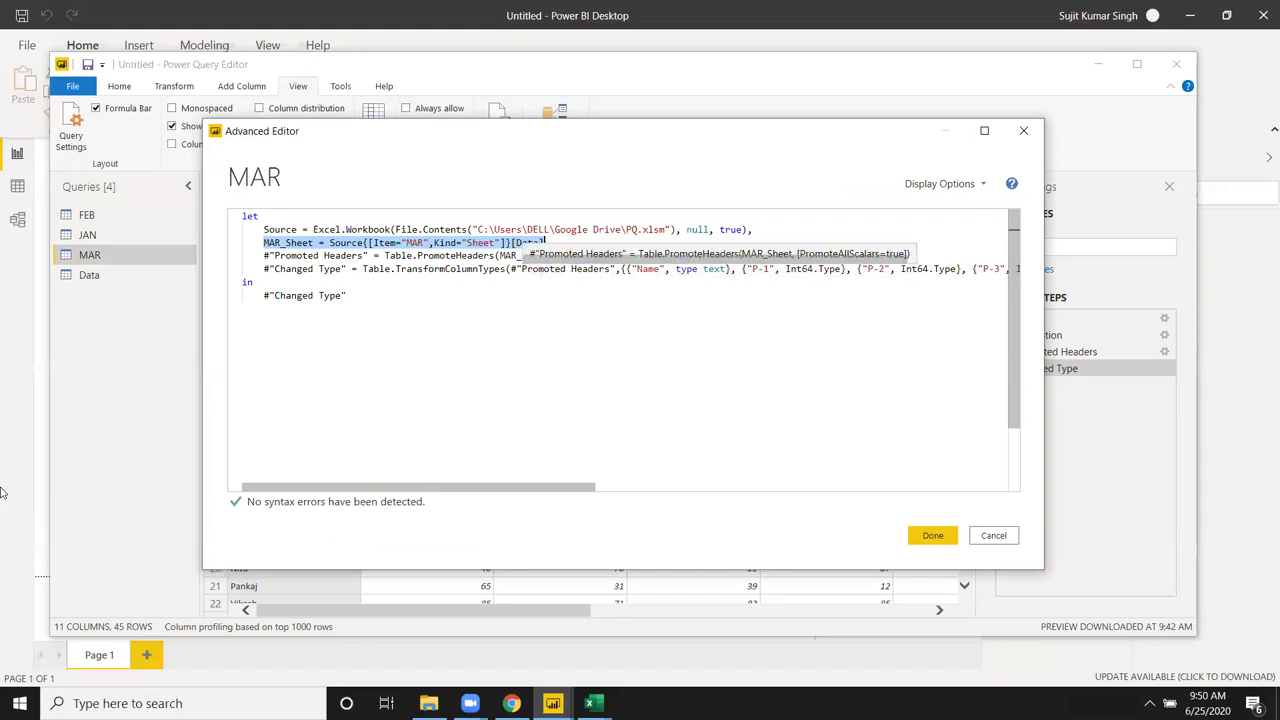
key(Delete)
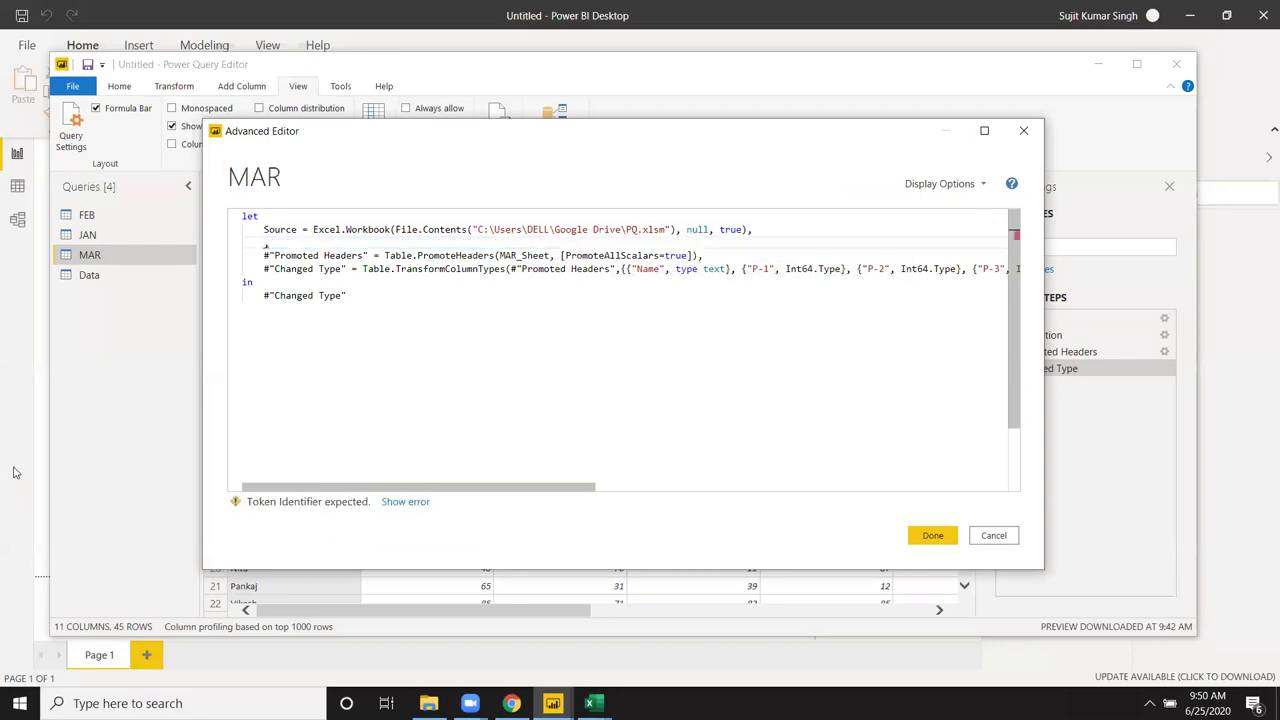
click(1002, 544)
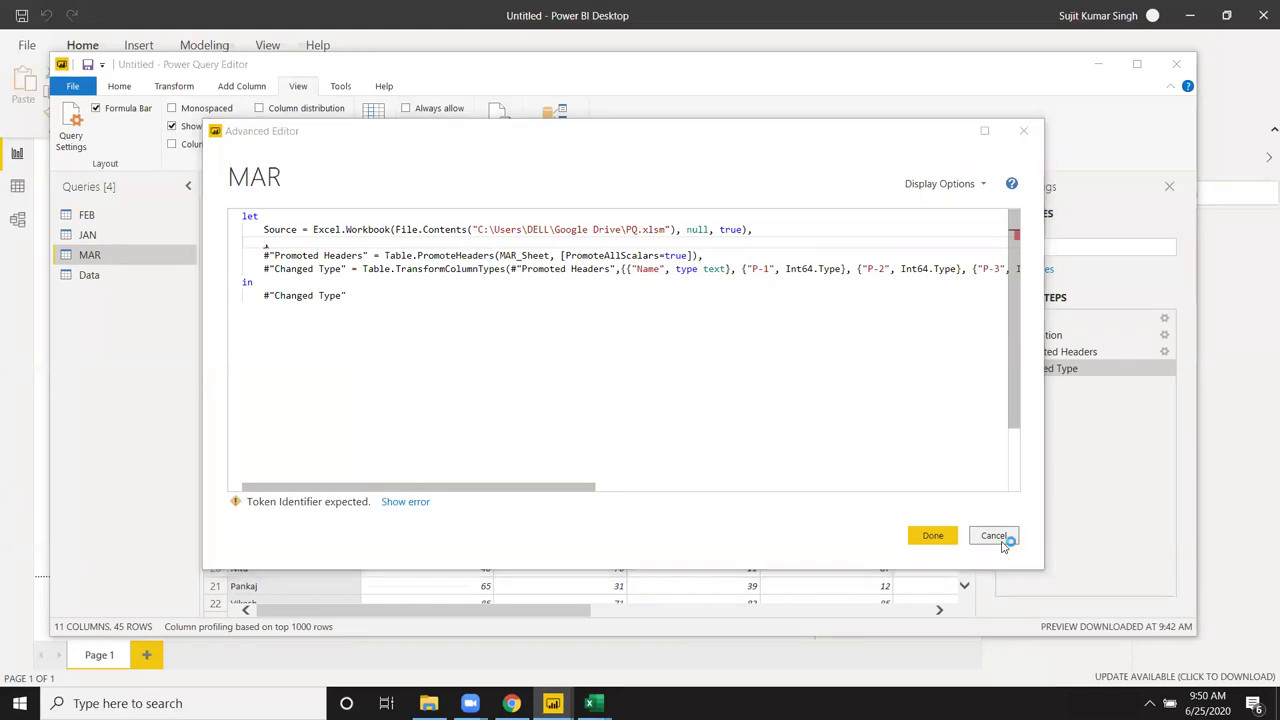
click(725, 388)
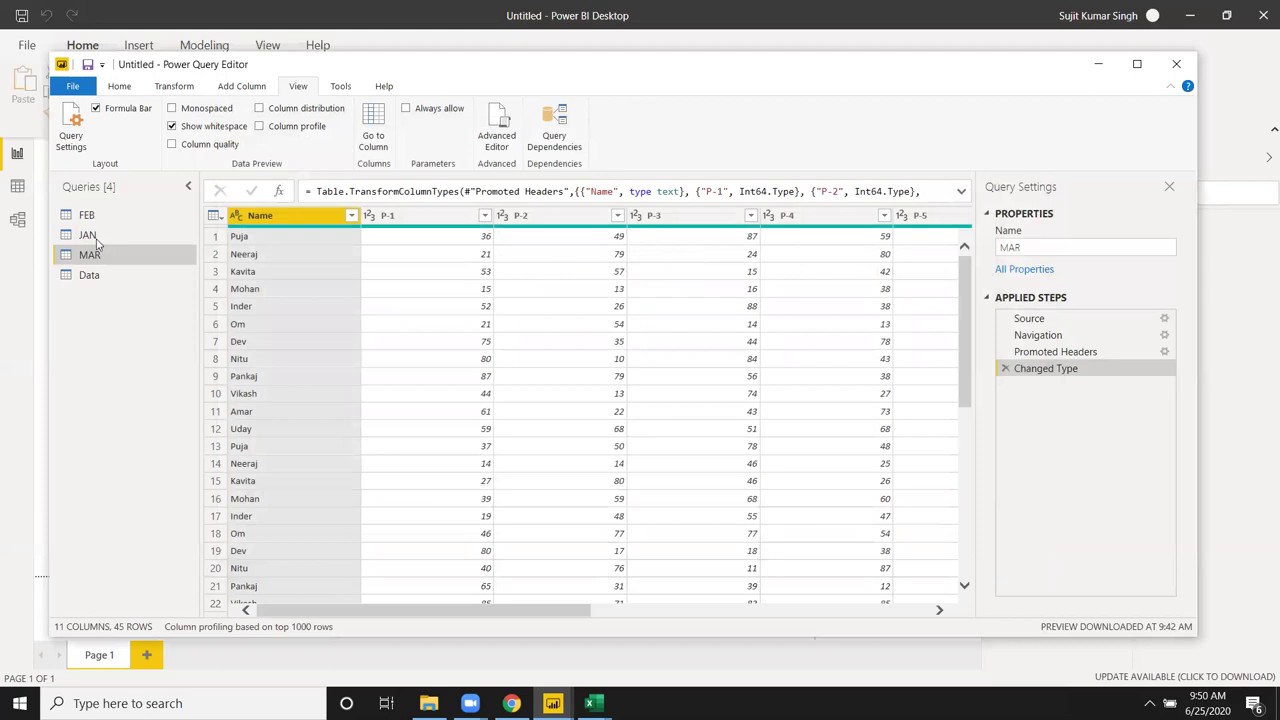
click(91, 235)
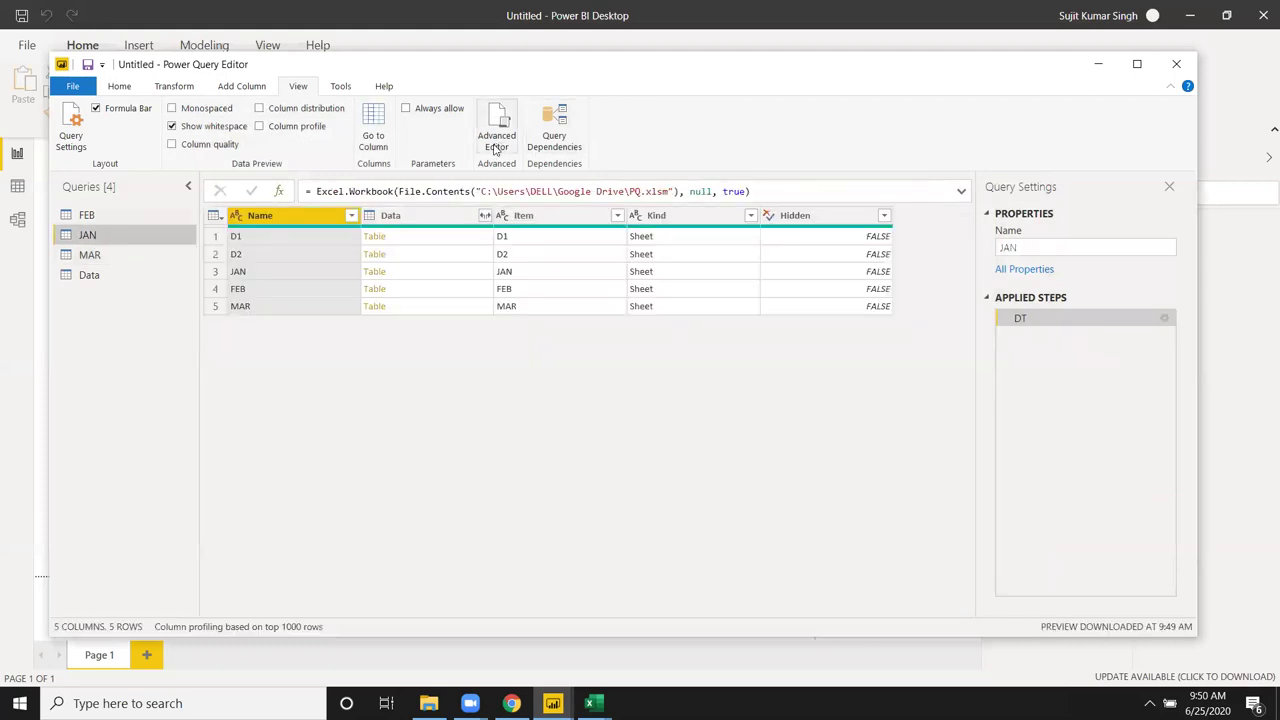
Step: Paste the MAR_Sheet step into JAN's code, renaming it JAN_Sheet and removing the MAR sheet name
click(497, 130)
click(305, 249)
key(ctrl+v)
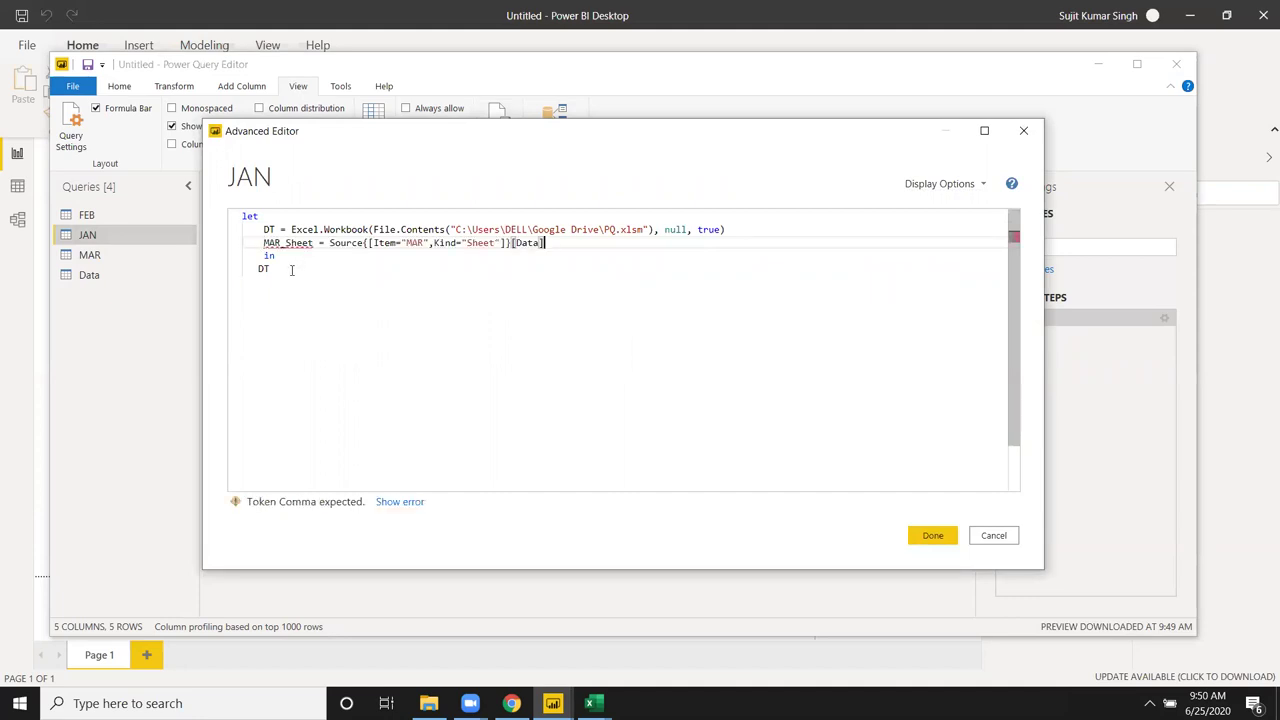
double_click(278, 245)
click(276, 243)
key(BackSpace)
key(BackSpace)
key(BackSpace)
text(JAN)
click(418, 243)
key(Delete)
key(BackSpace)
key(BackSpace)
text(JAN)
Step: Add a comma after the DT line, apply the code, and check the 'Source' error
click(356, 303)
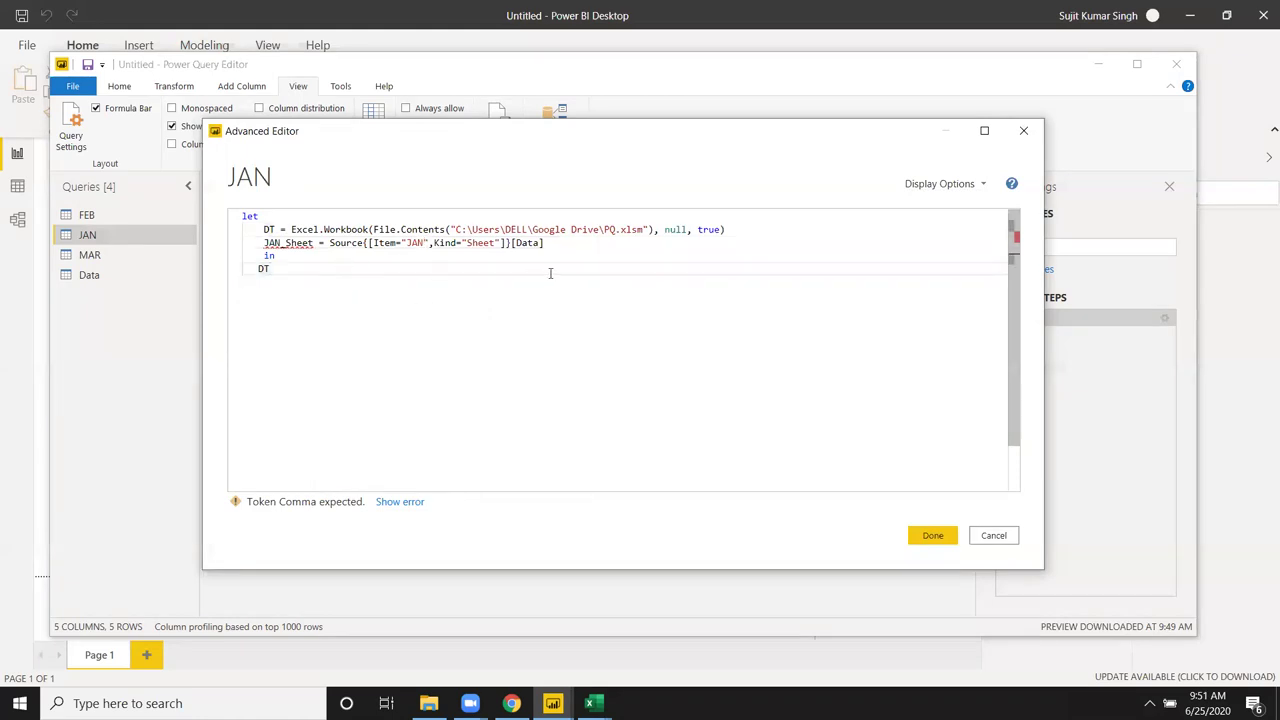
click(777, 229)
text(,)
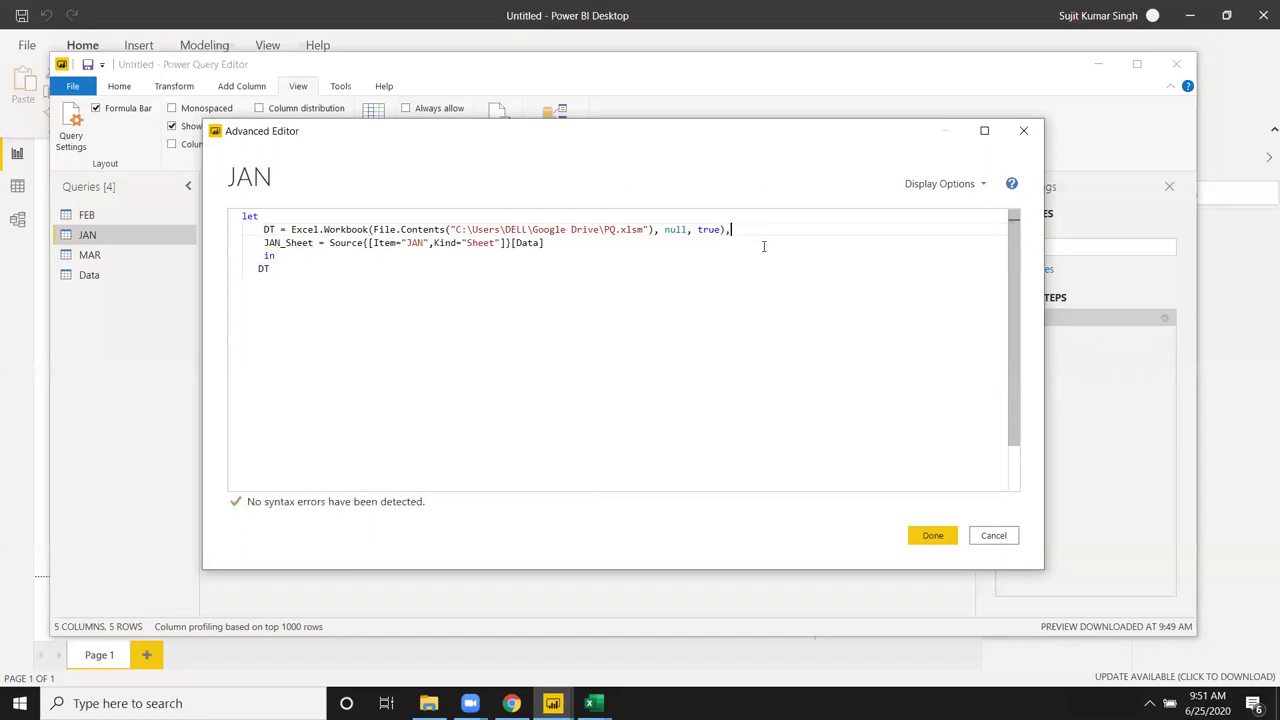
click(498, 358)
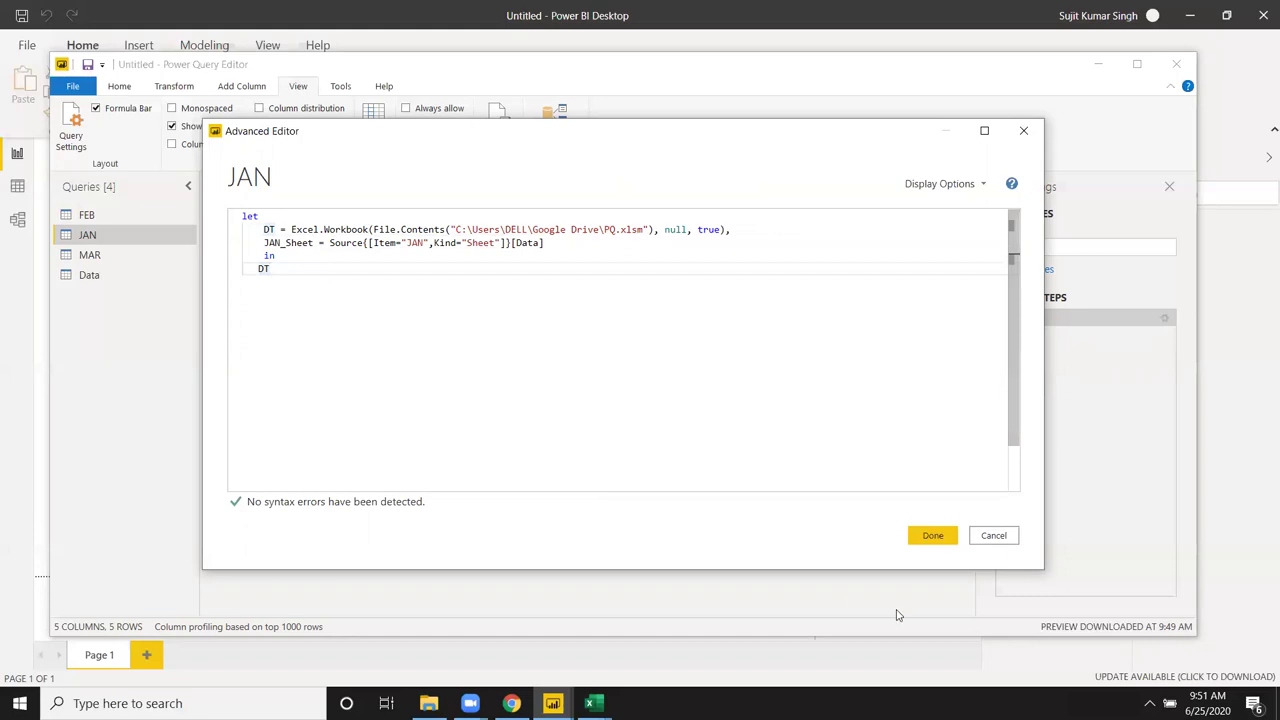
click(925, 537)
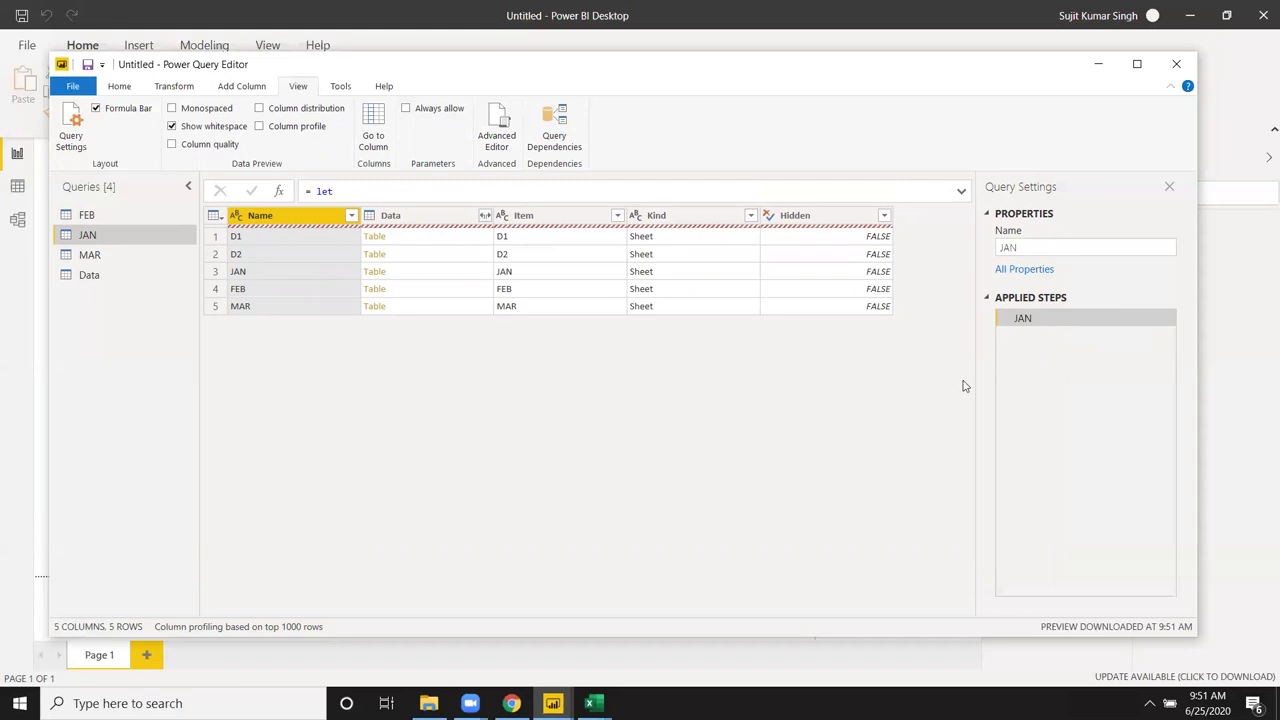
click(583, 232)
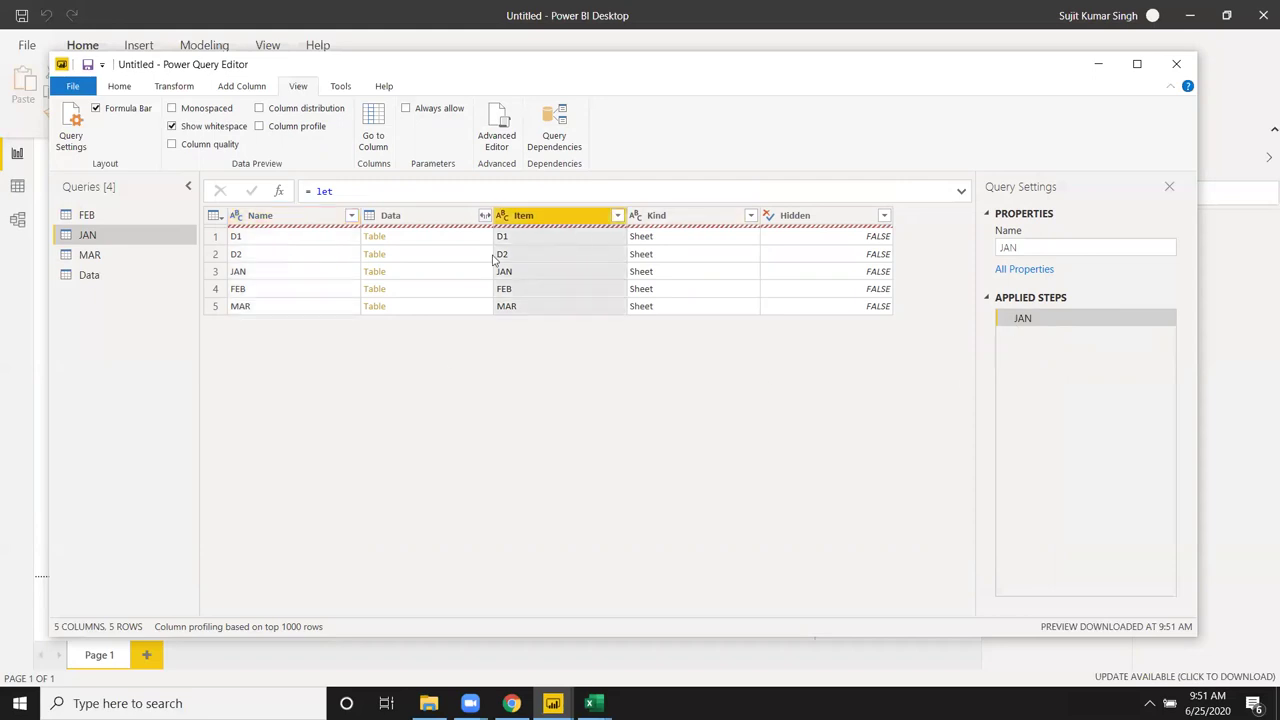
click(478, 258)
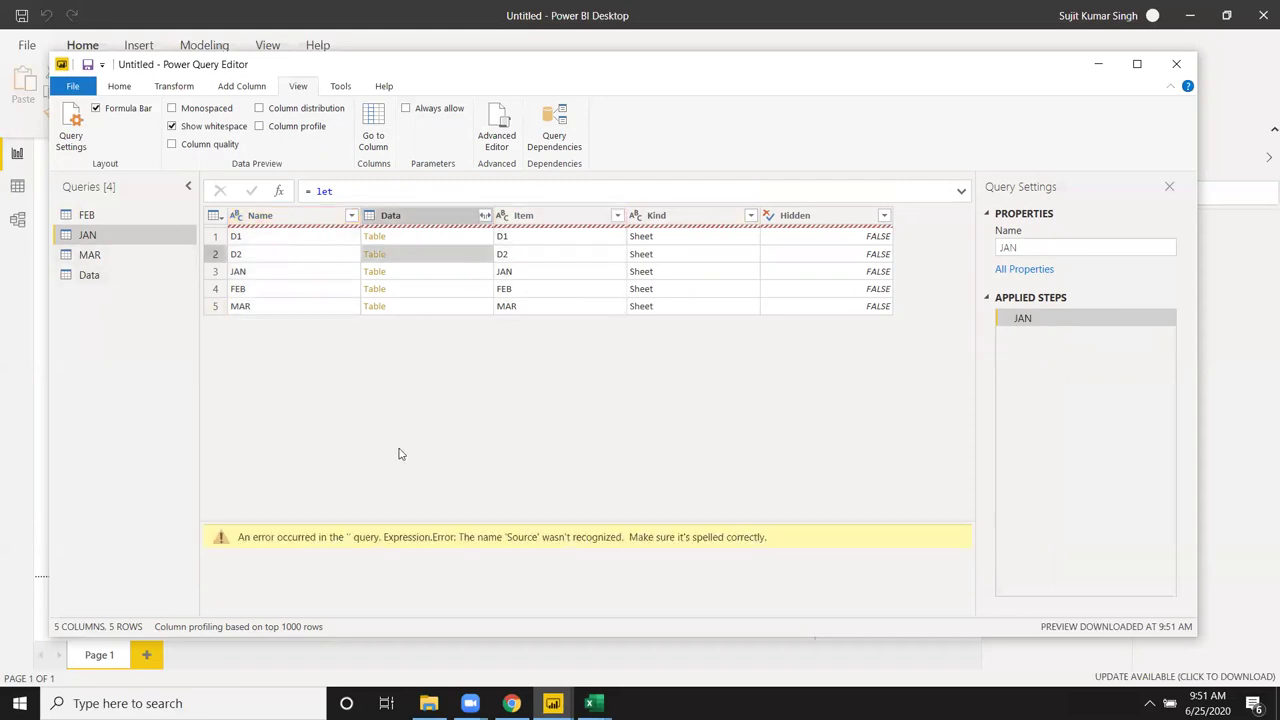
right_click(151, 242)
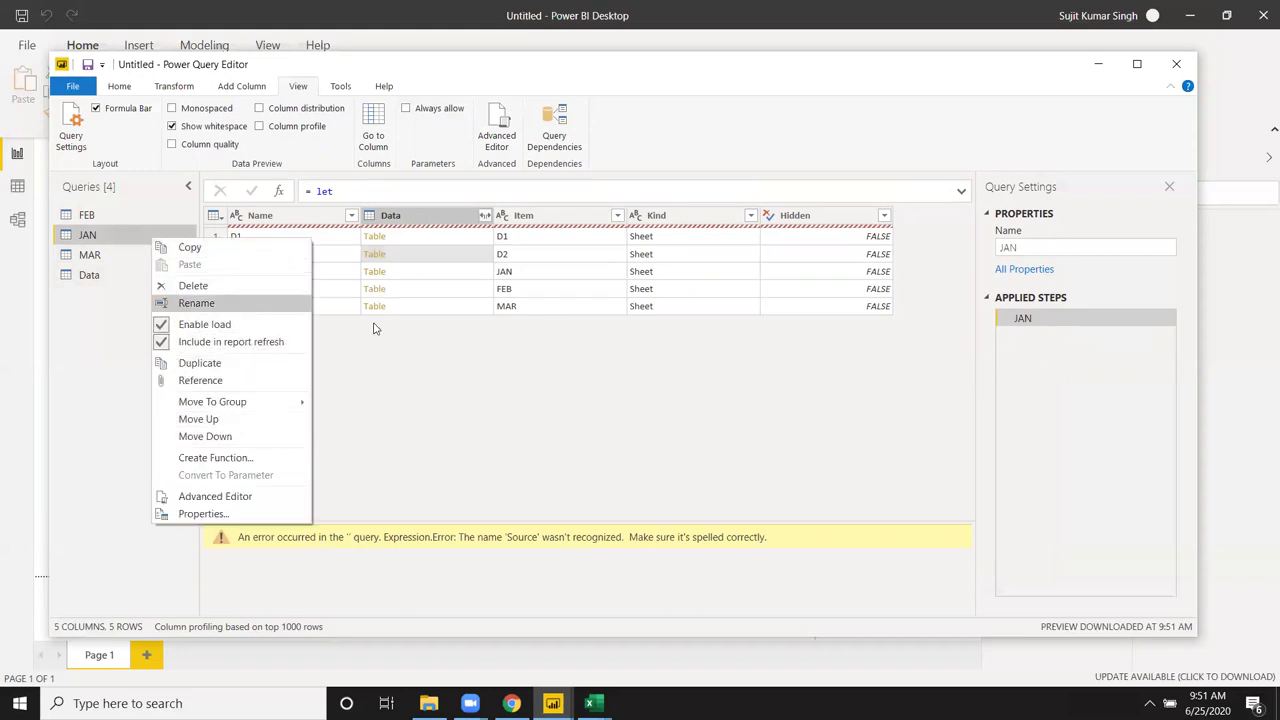
click(420, 315)
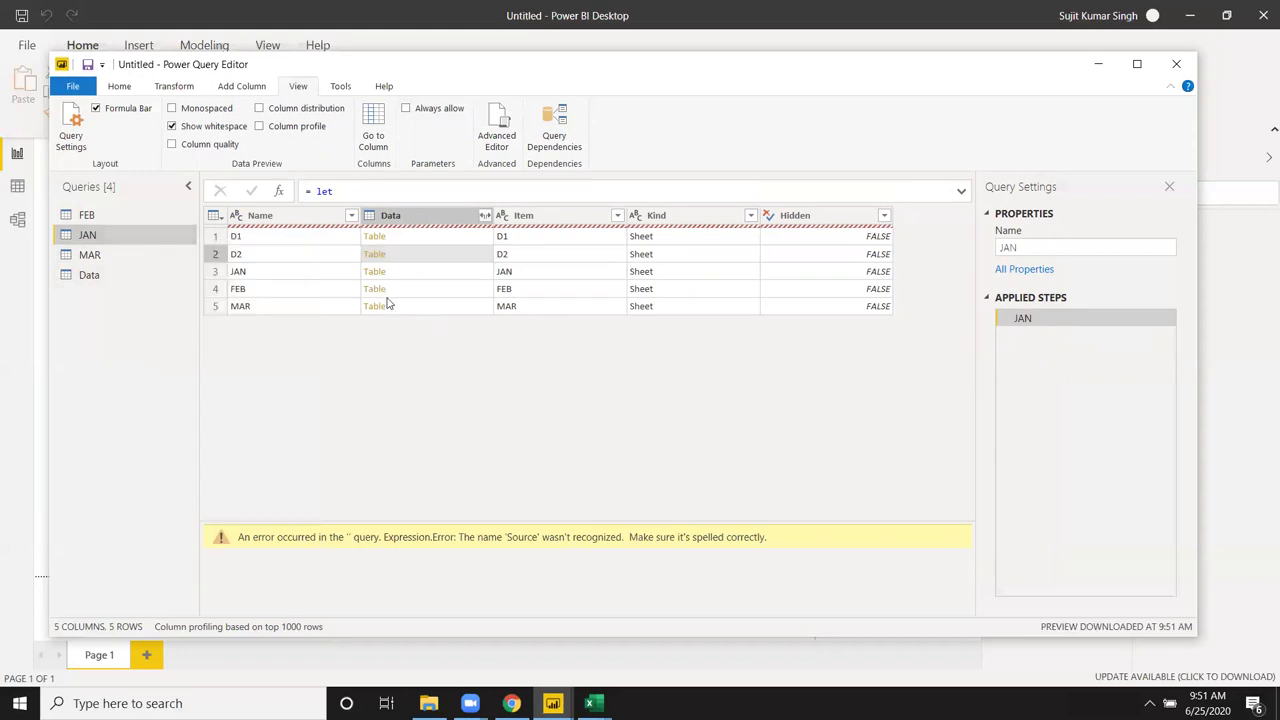
click(130, 258)
right_click(130, 262)
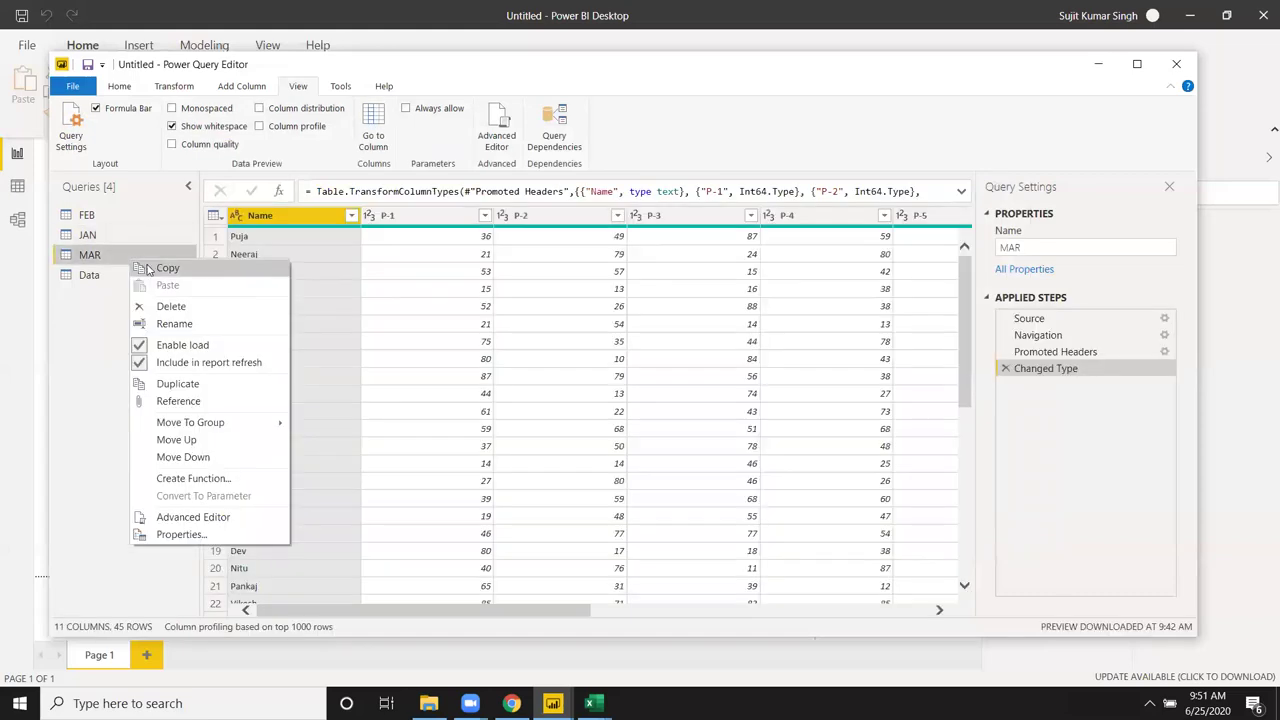
click(117, 238)
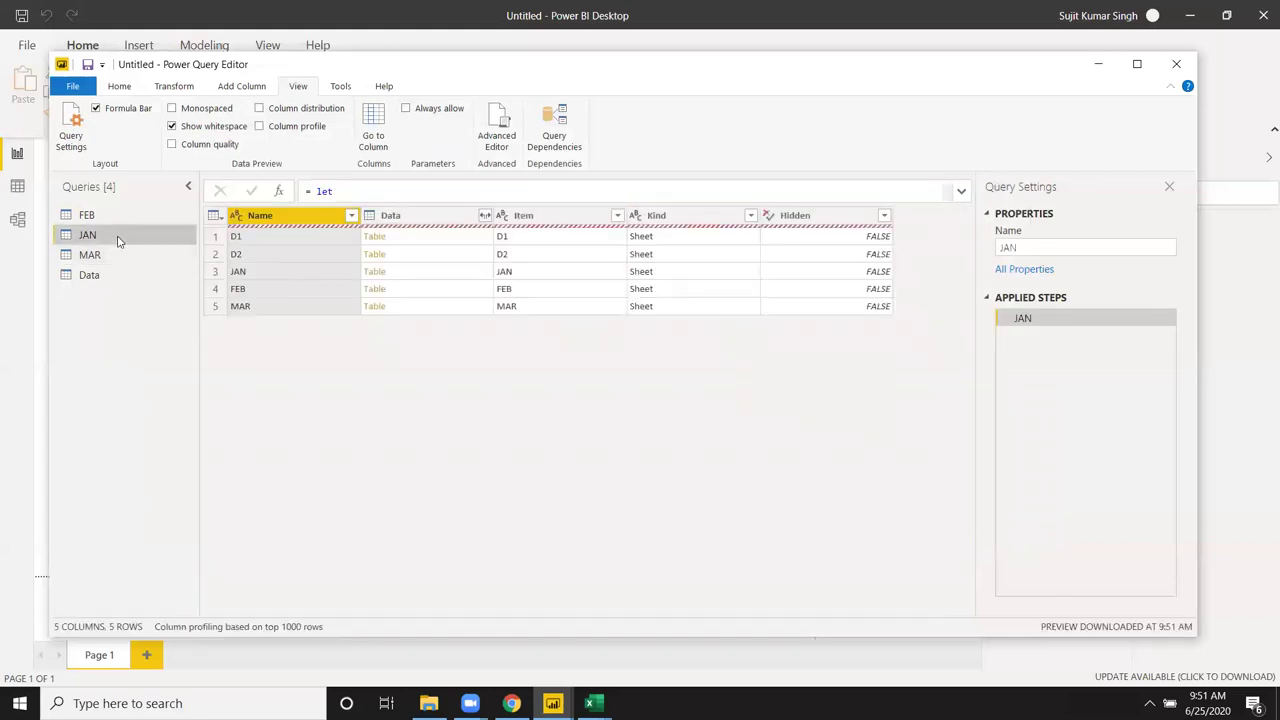
right_click(117, 240)
click(296, 208)
click(497, 130)
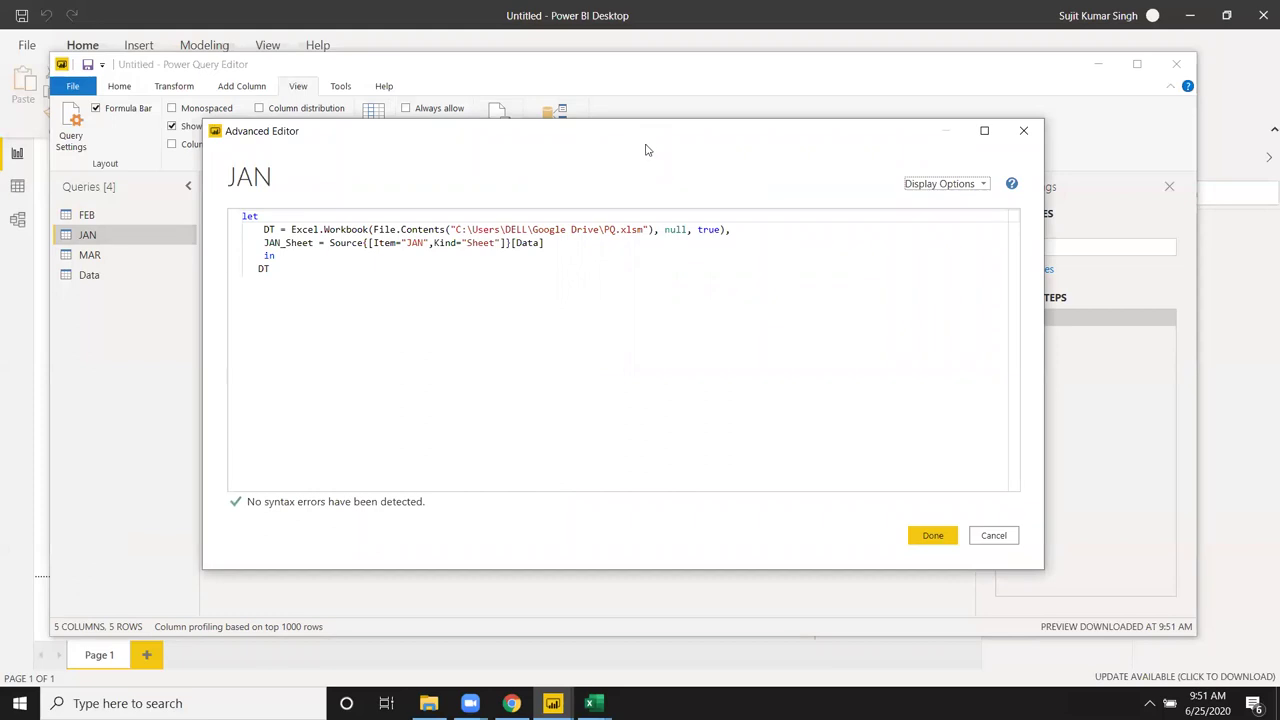
drag(646, 150, 734, 217)
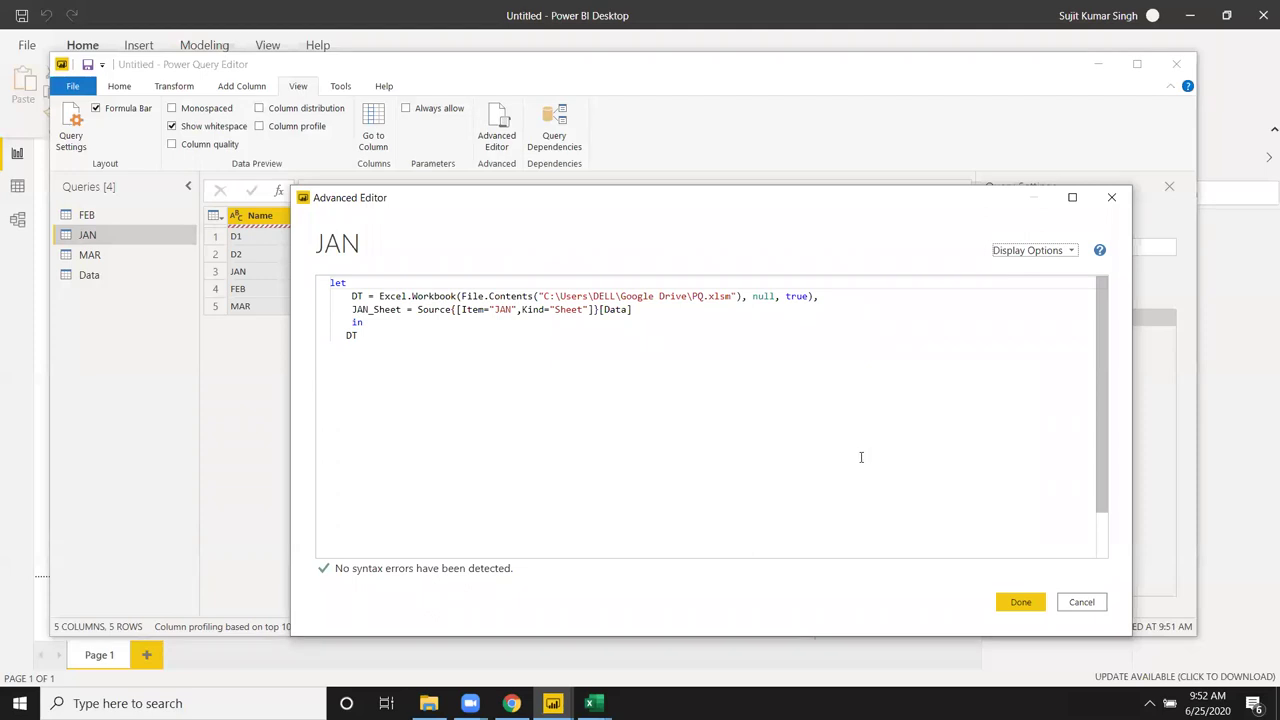
click(388, 356)
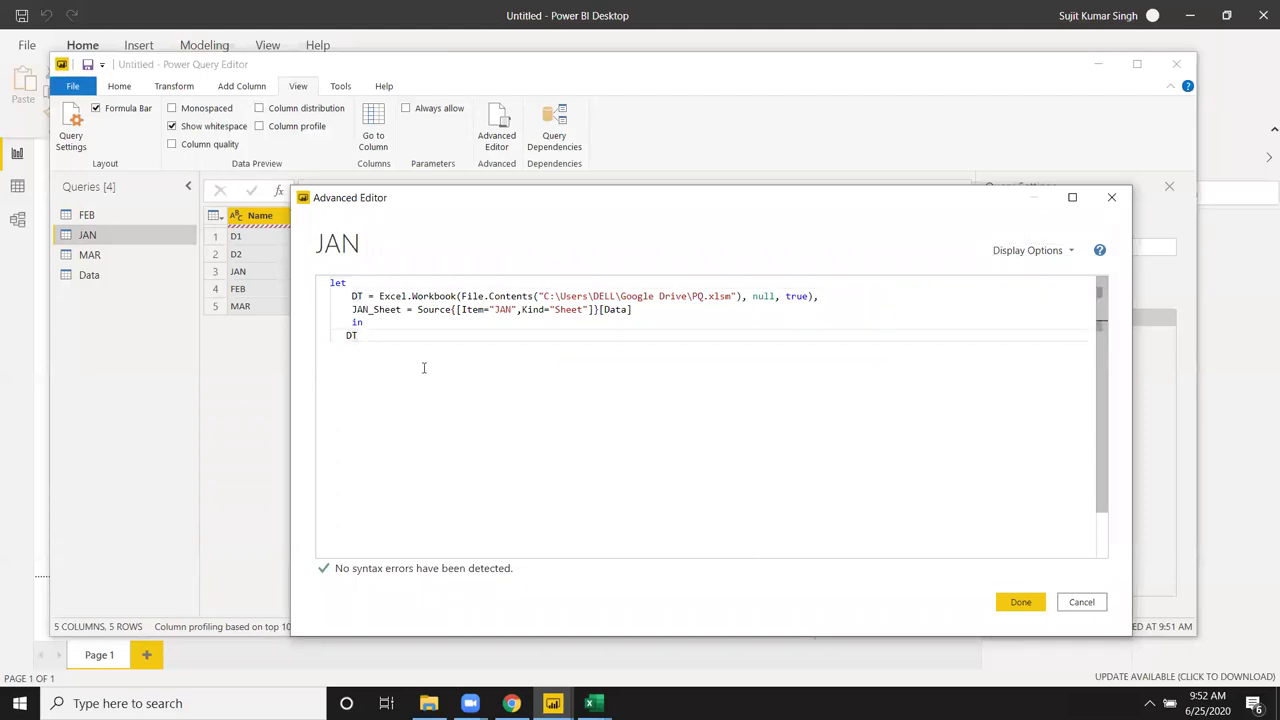
click(1024, 605)
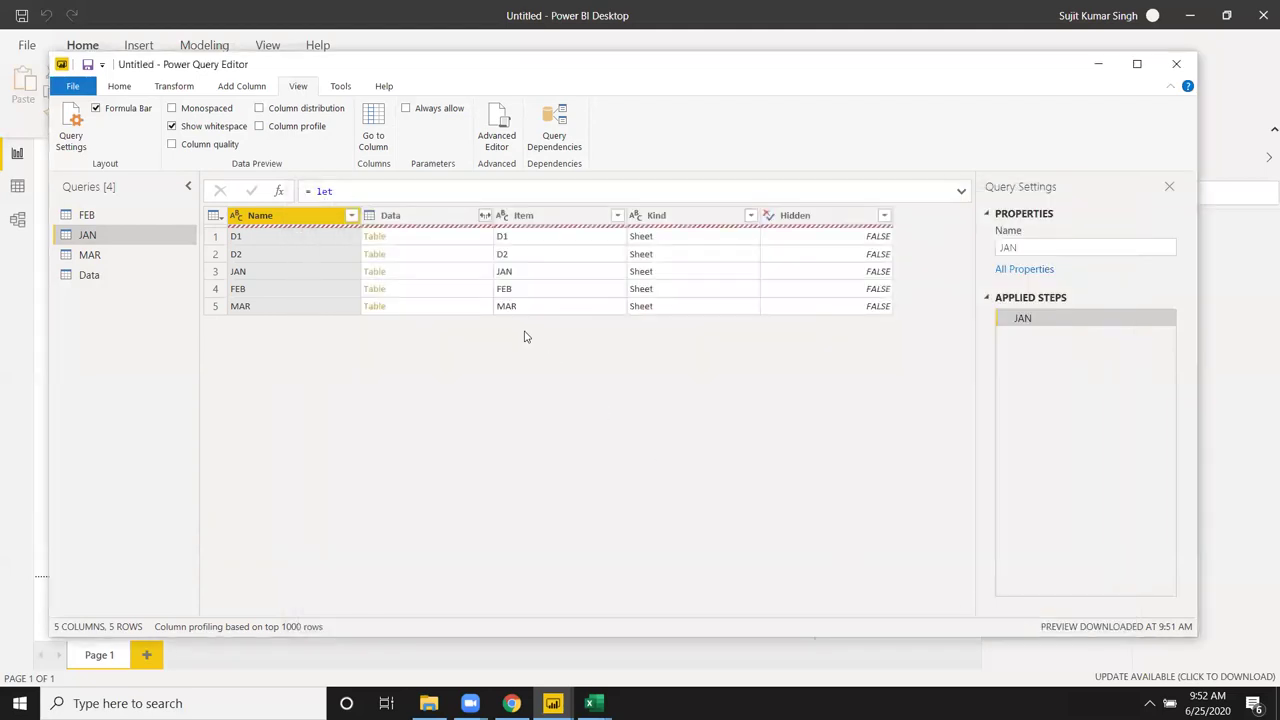
click(487, 218)
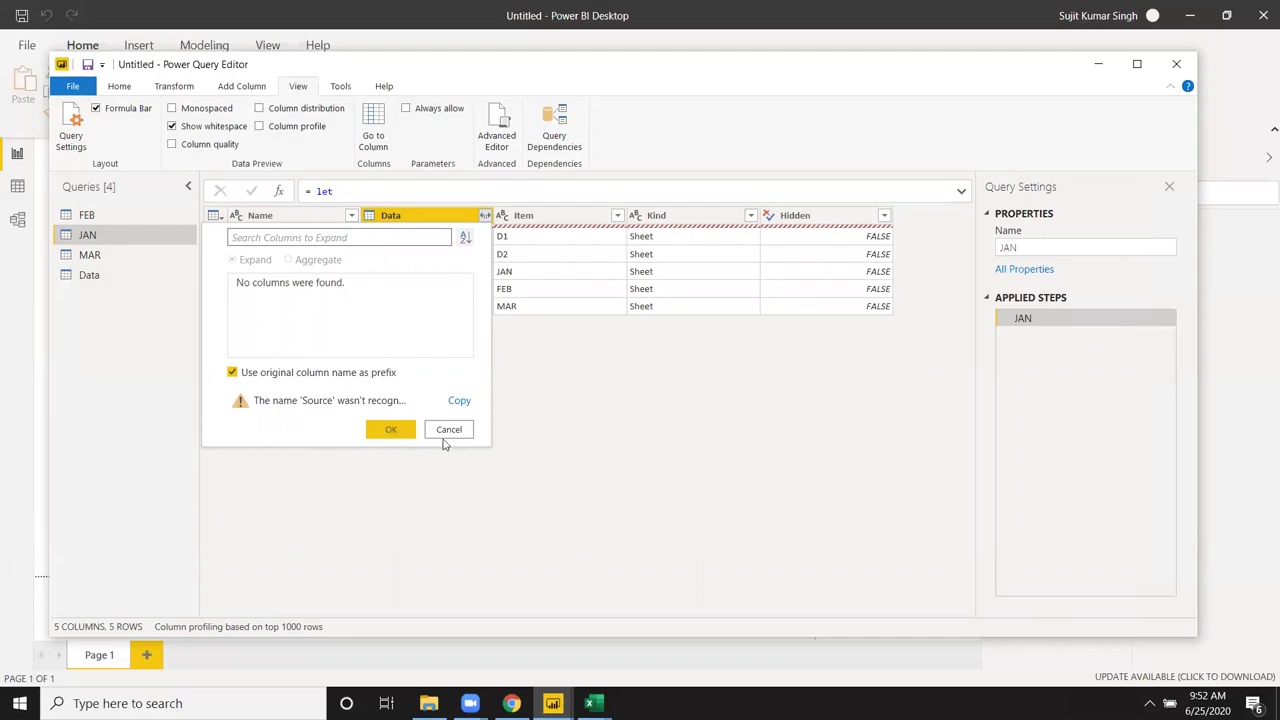
click(448, 429)
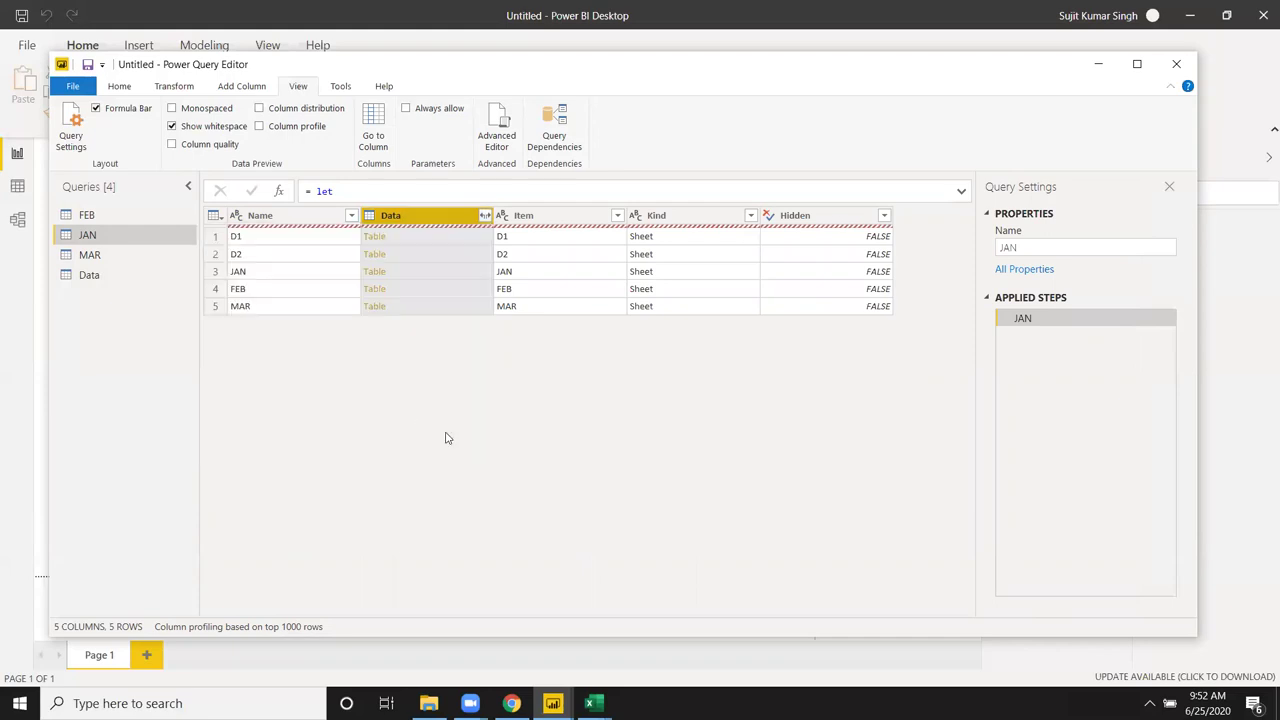
click(121, 260)
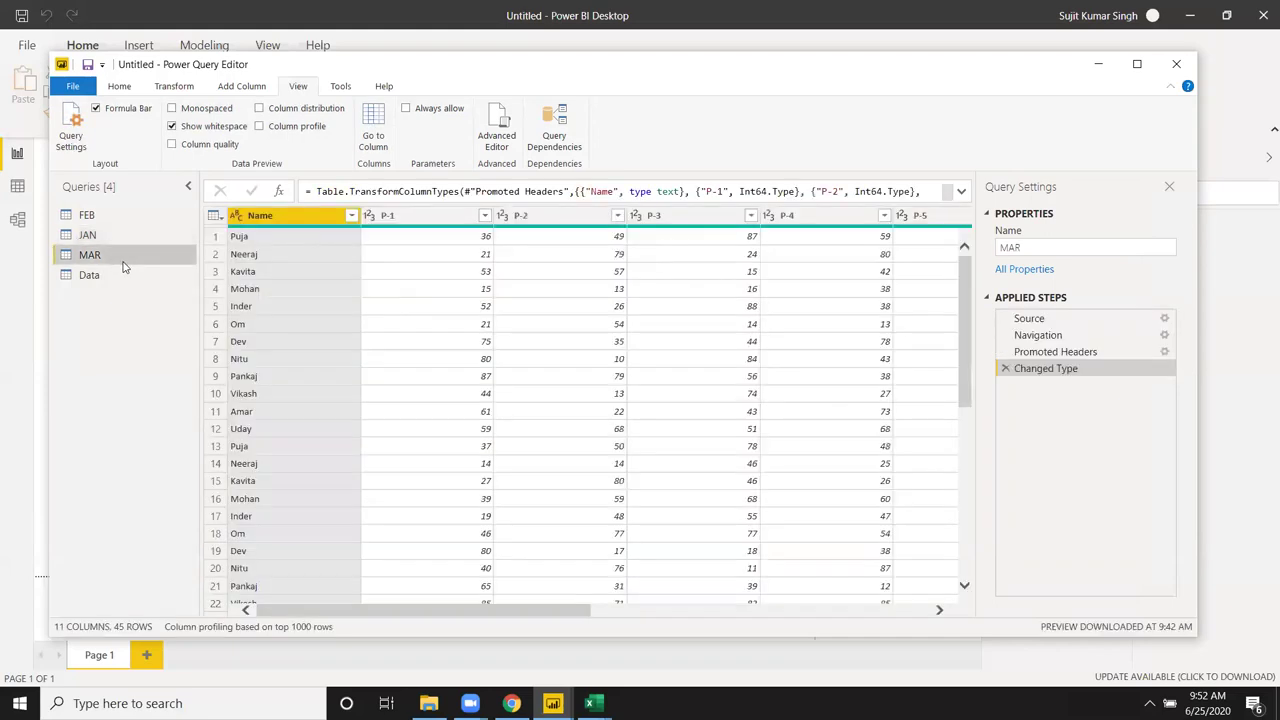
click(497, 130)
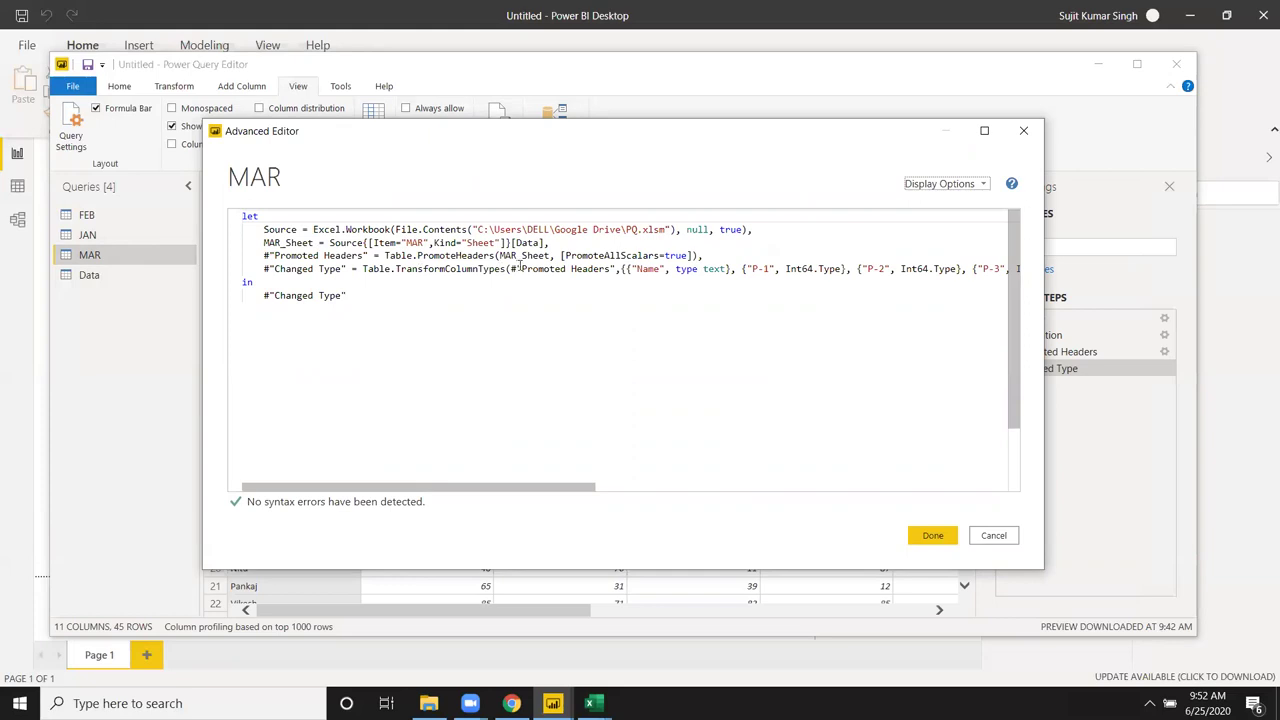
click(385, 243)
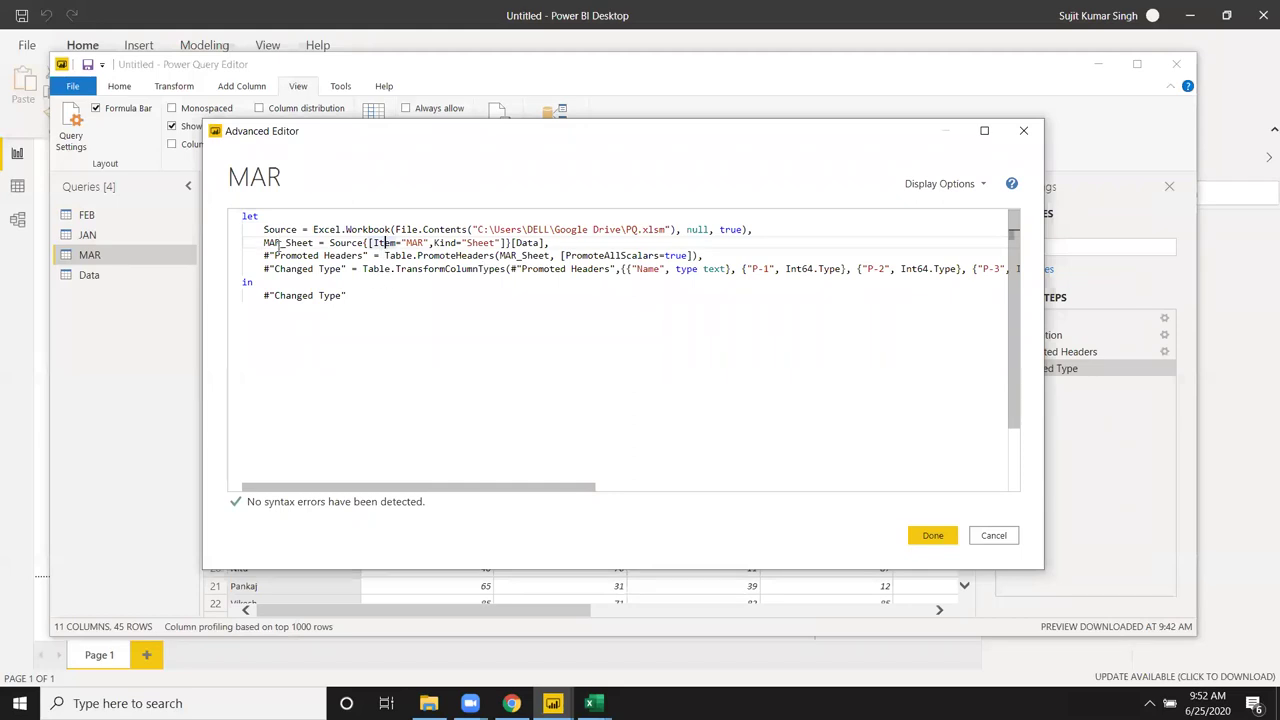
click(1022, 138)
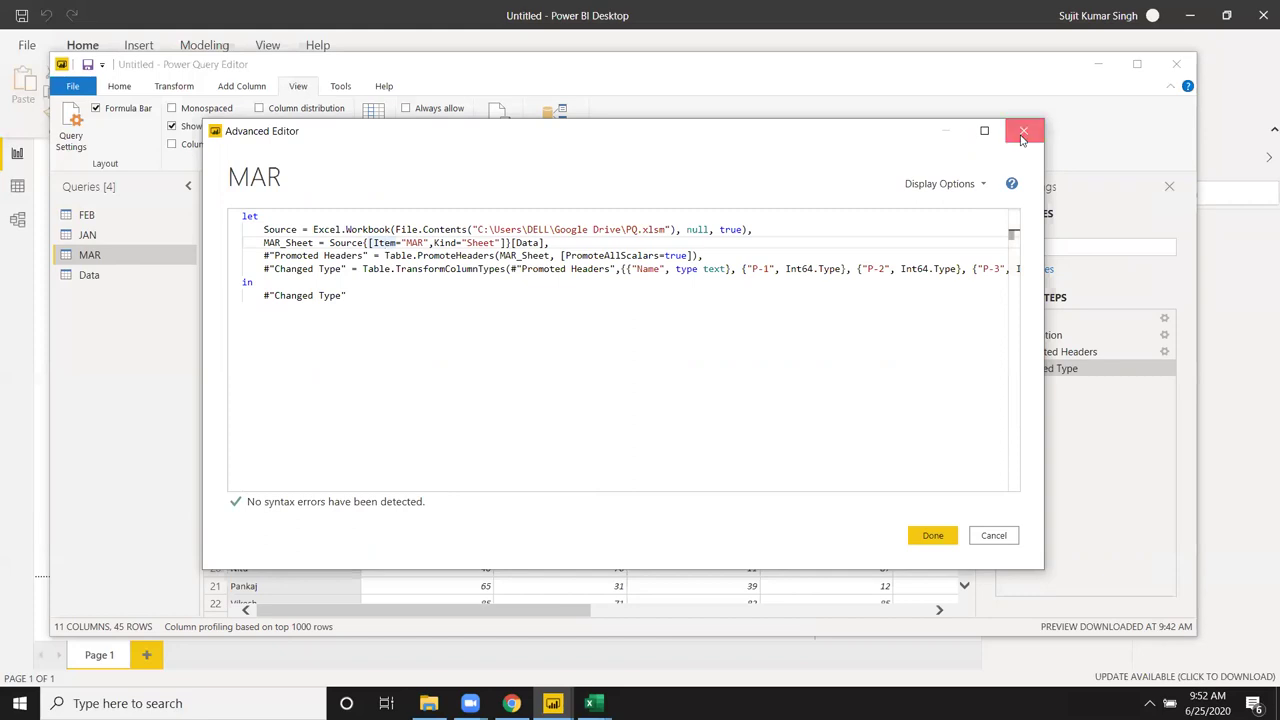
click(89, 237)
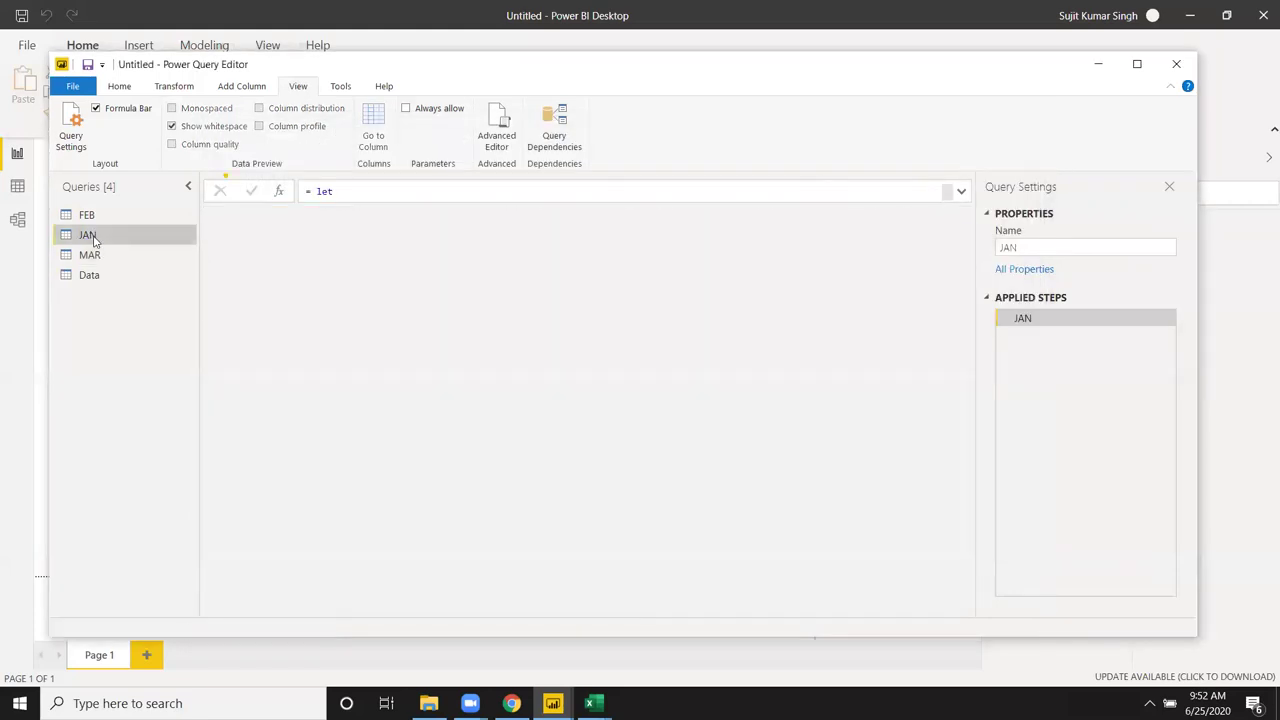
Step: Edit JAN's M code so the step after 'in' returns JAN_Sheet instead of DT
click(503, 150)
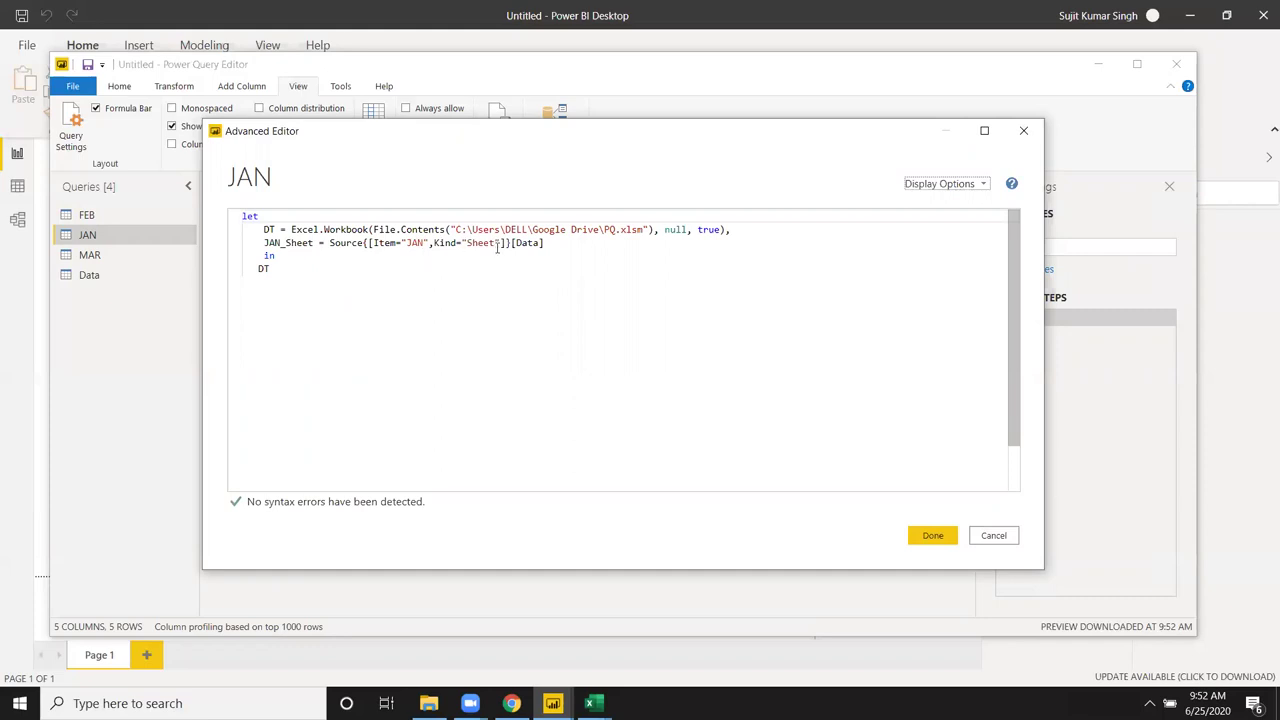
click(556, 255)
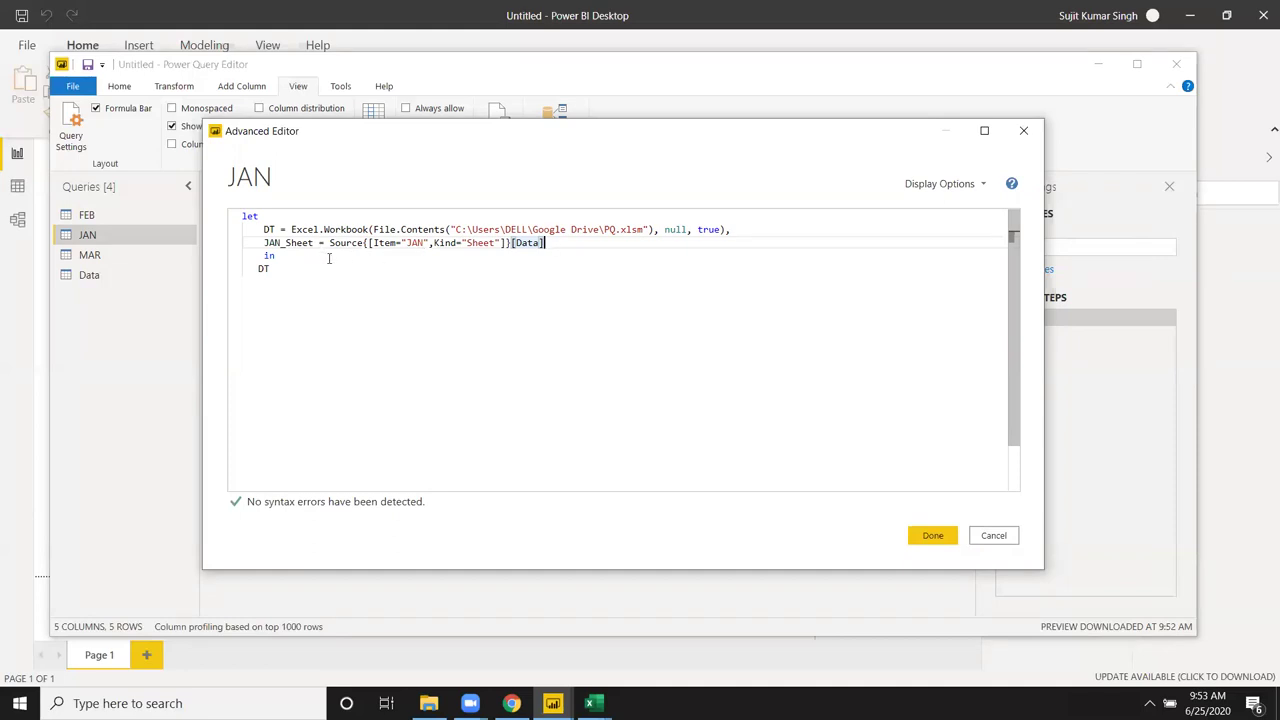
click(274, 269)
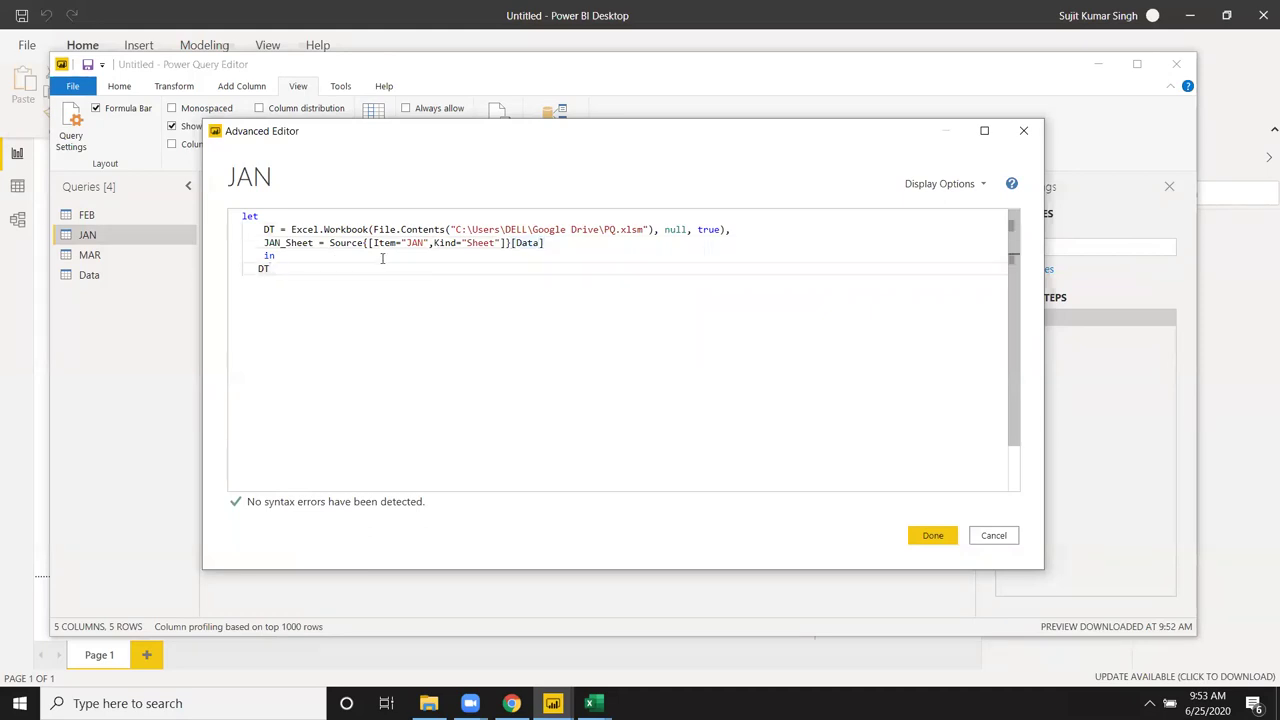
key(BackSpace)
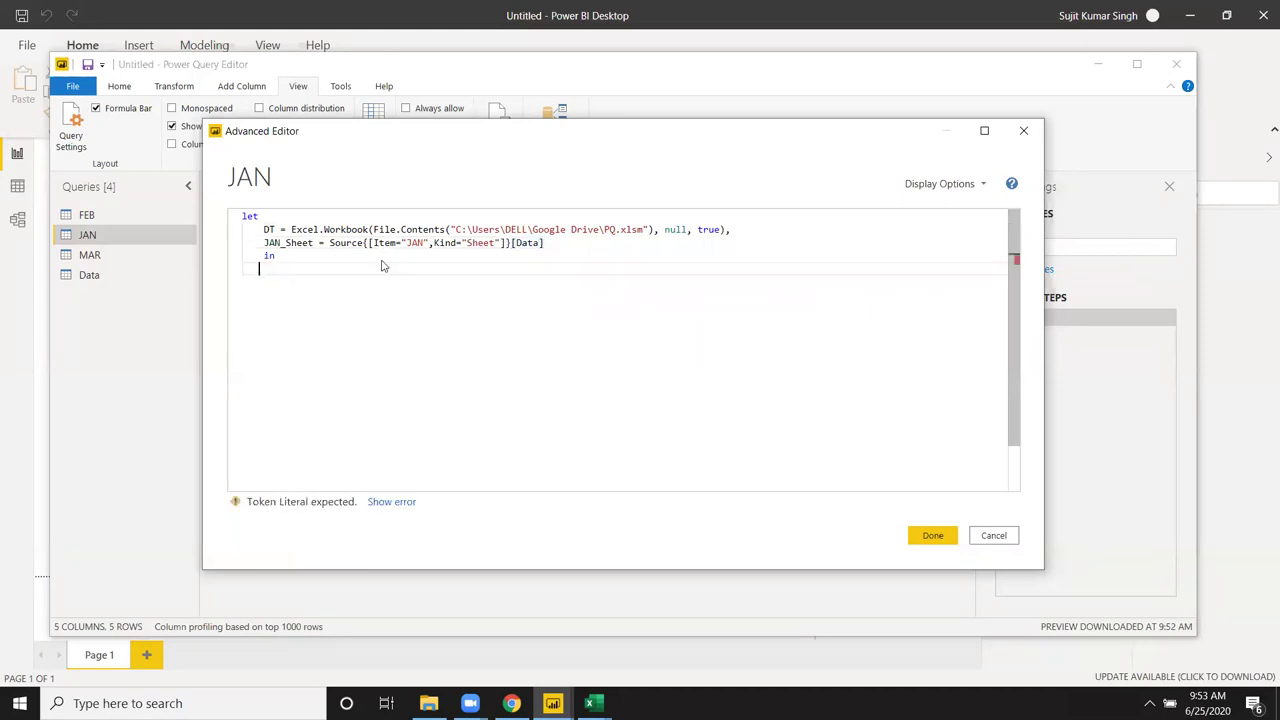
text(JAN)
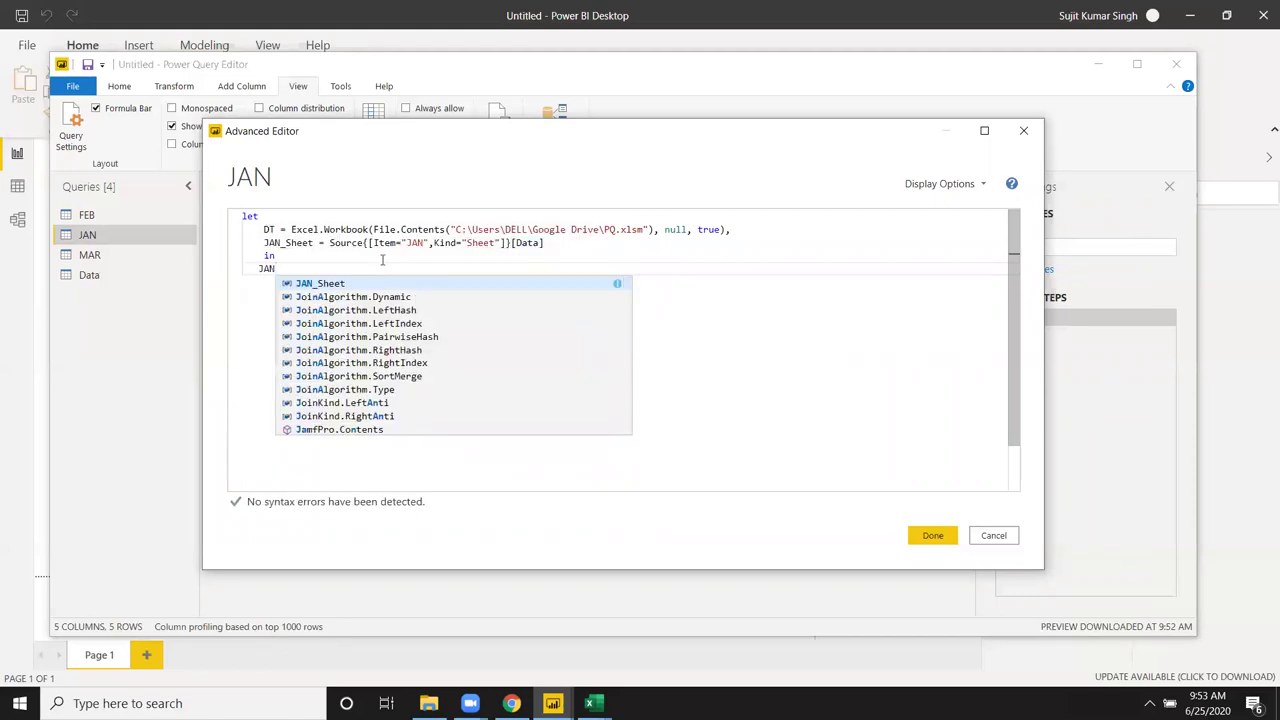
key(Tab)
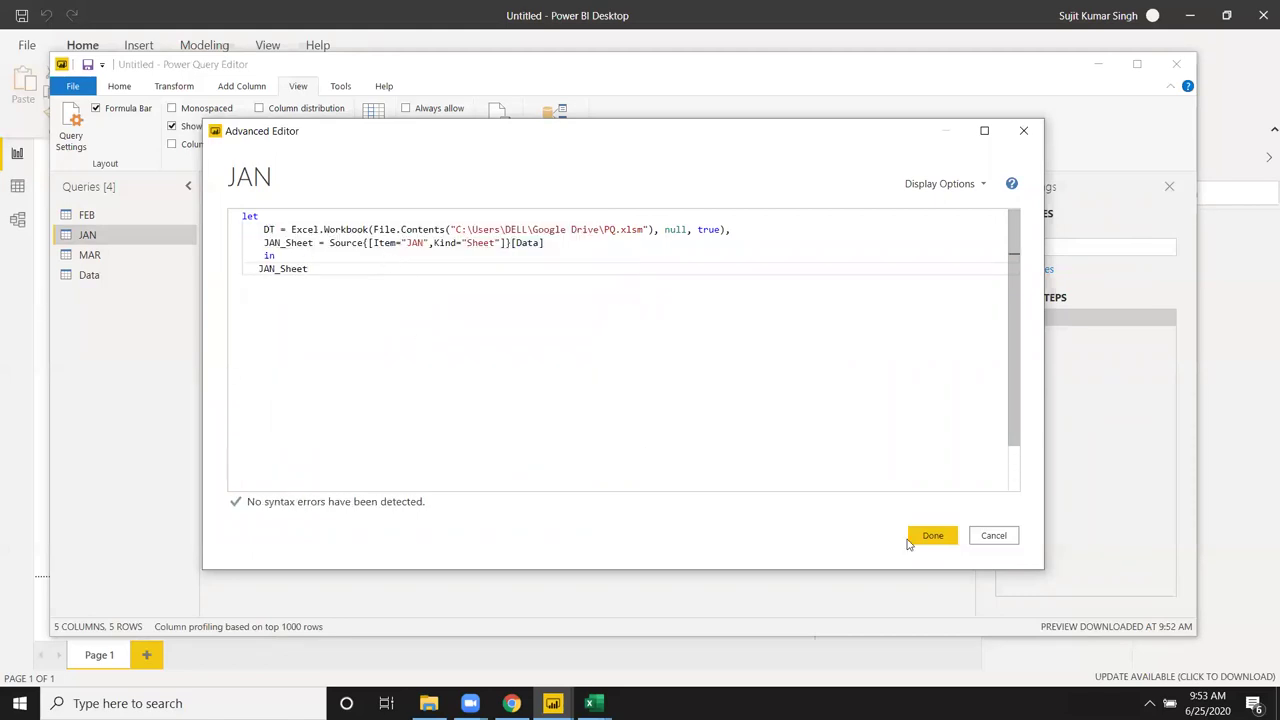
click(916, 539)
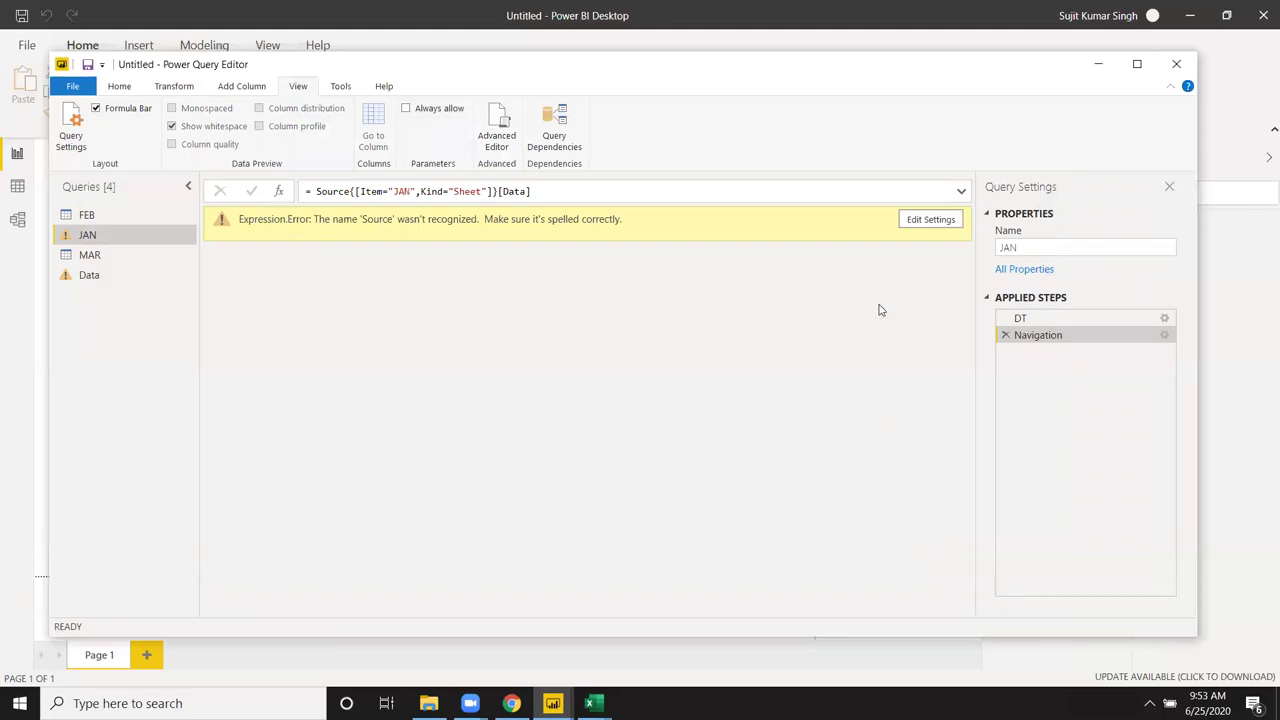
Step: Set the Navigation step to the JAN sheet to clear the error, then reopen JAN's M code
click(931, 221)
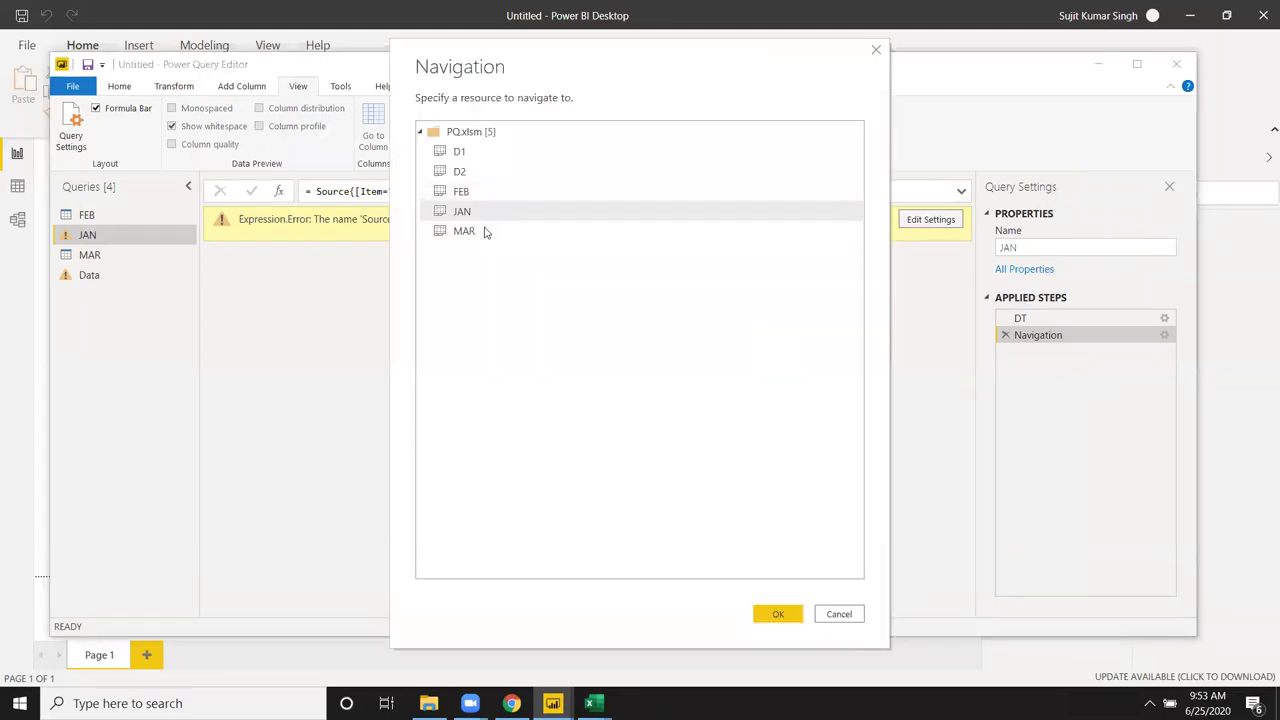
click(779, 614)
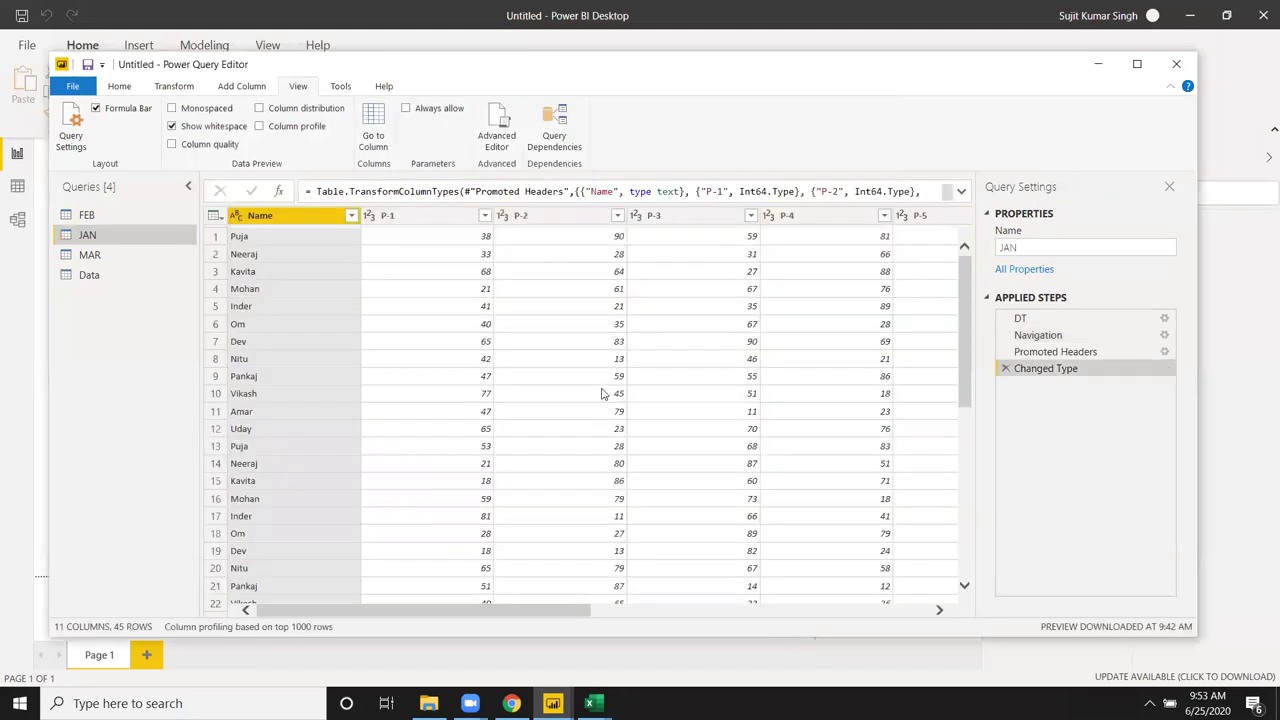
click(507, 145)
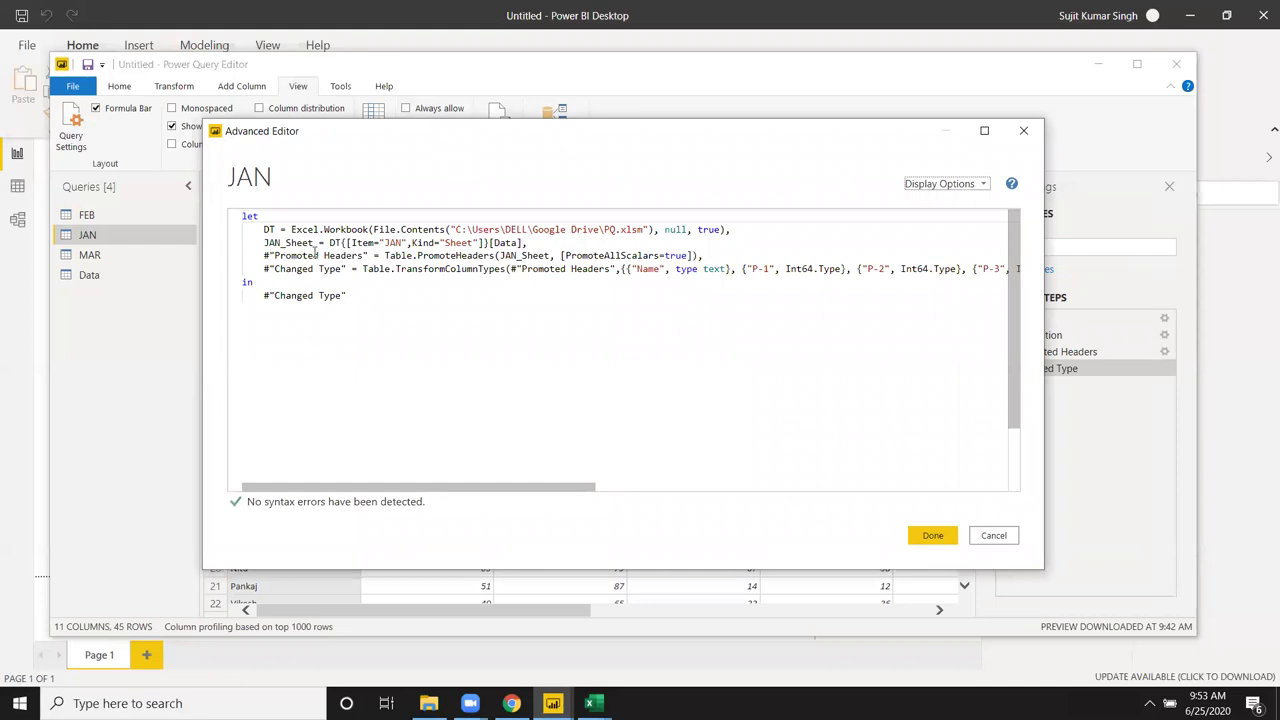
Step: Delete the Promoted Headers and Changed Type lines and make DT the returned step
double_click(336, 243)
mouse_move(262, 252)
mouse_down()
mouse_move(299, 278)
mouse_move(242, 283)
mouse_up()
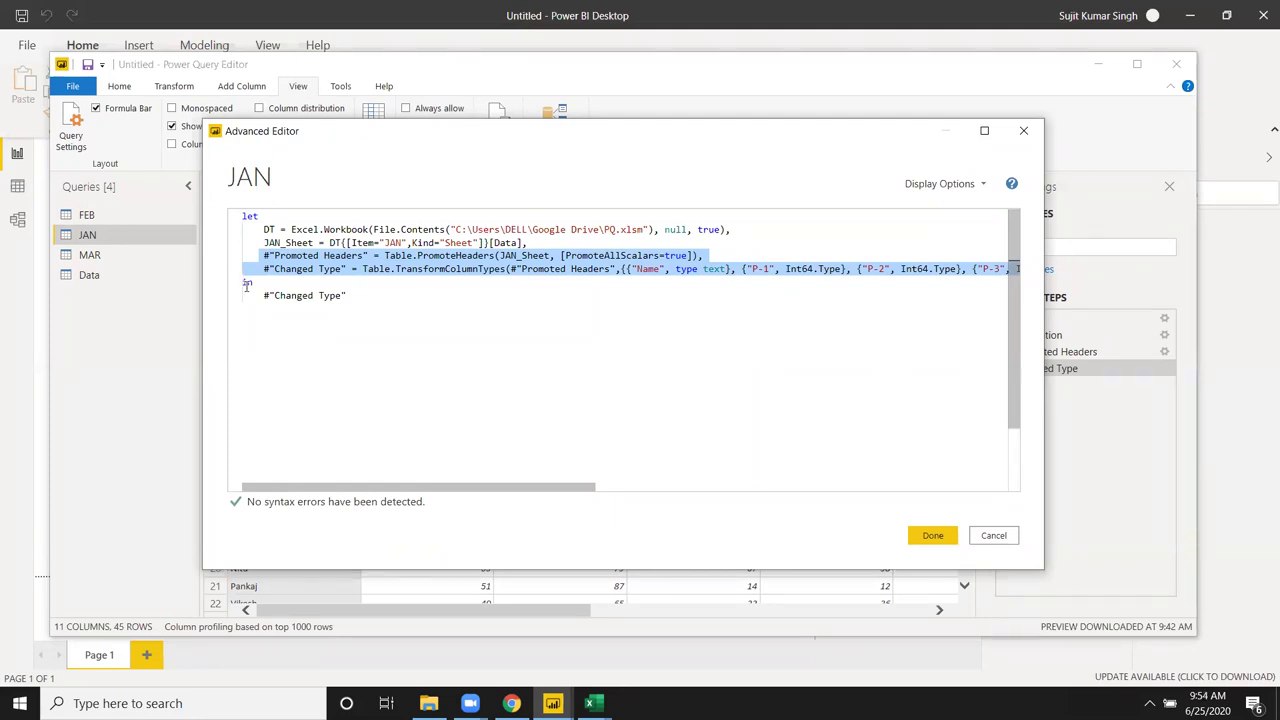
key(Delete)
key(Down)
key(End)
shift+click(259, 268)
key(BackSpace)
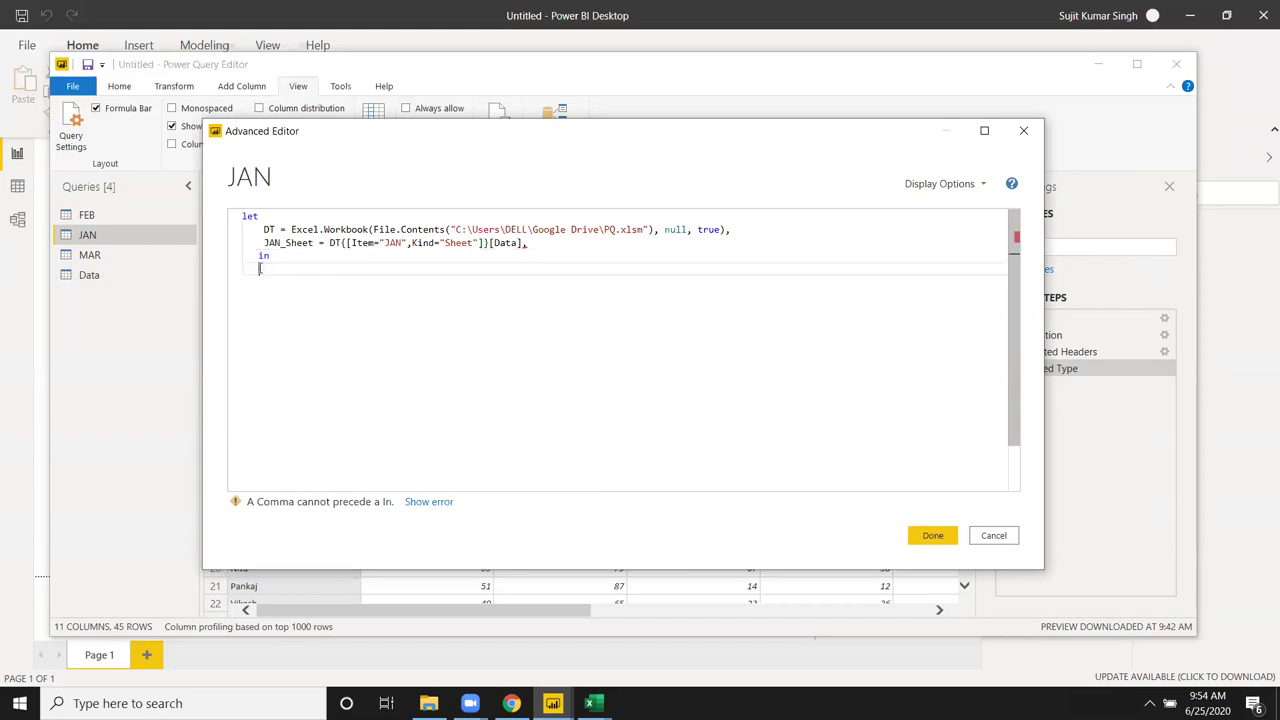
text(dt)
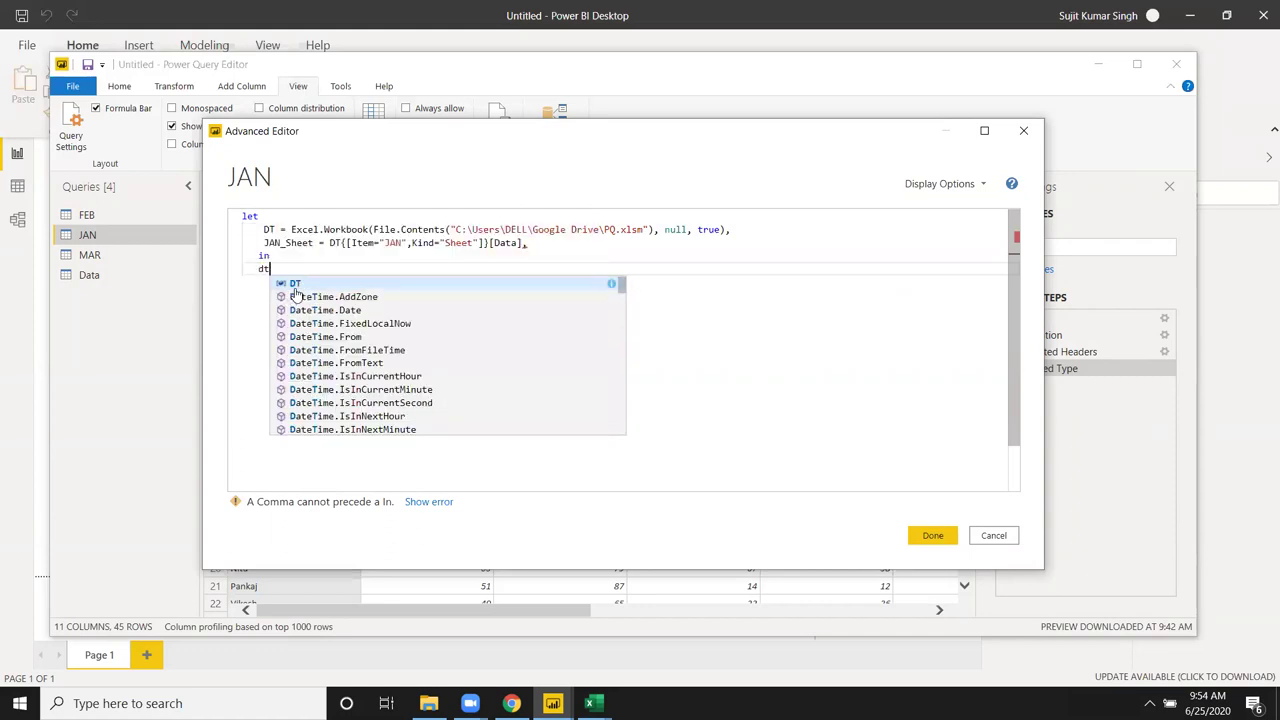
click(296, 286)
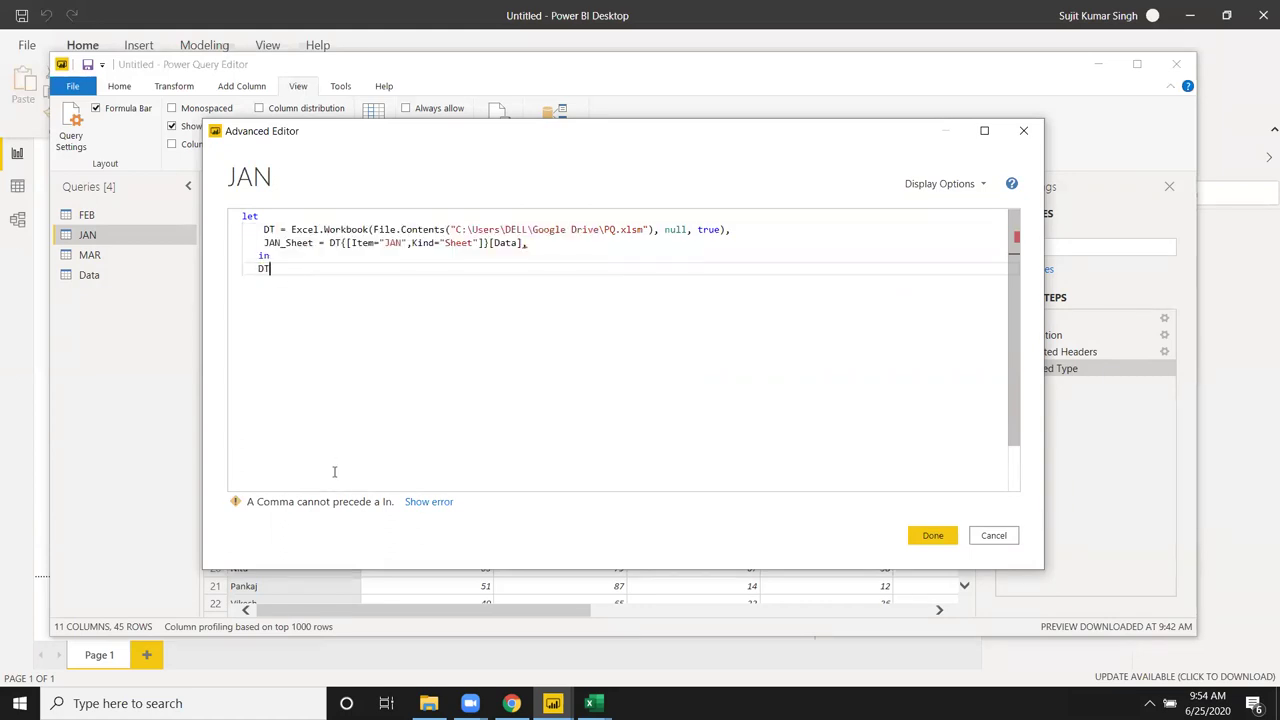
Step: Remove the trailing comma after the JAN_Sheet line so the code has no syntax errors
click(542, 248)
key(BackSpace)
click(524, 290)
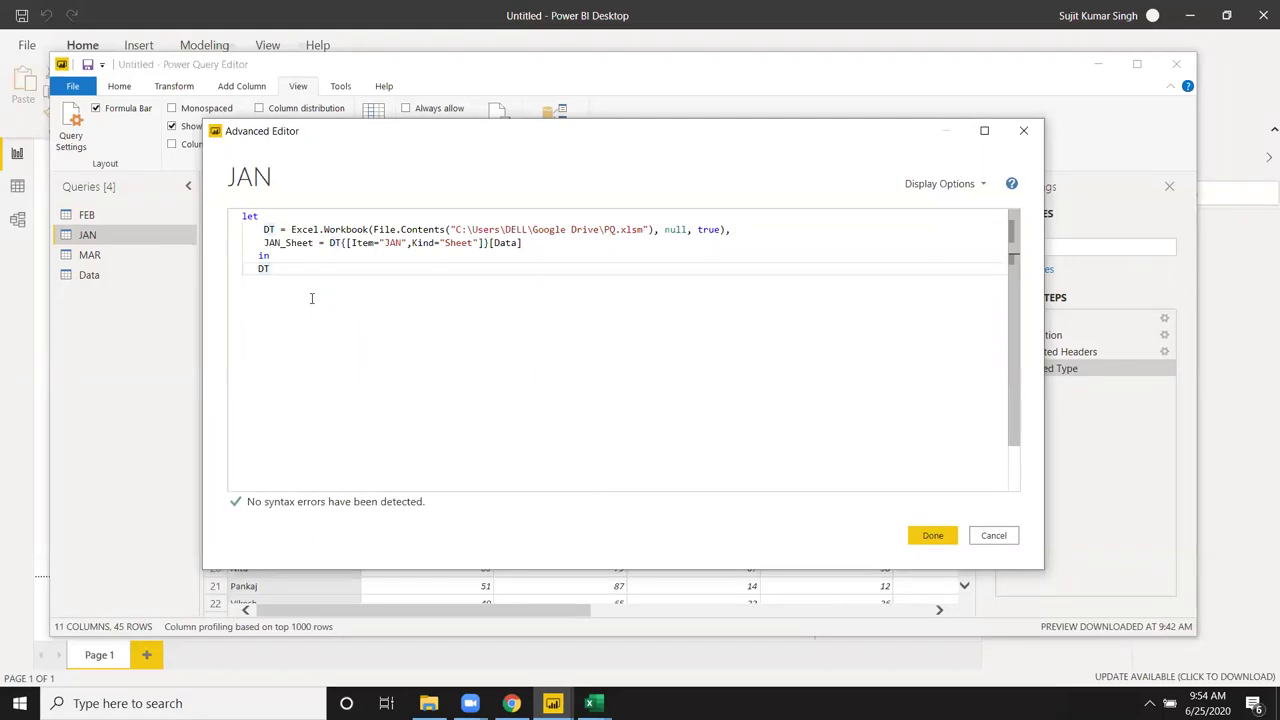
double_click(275, 229)
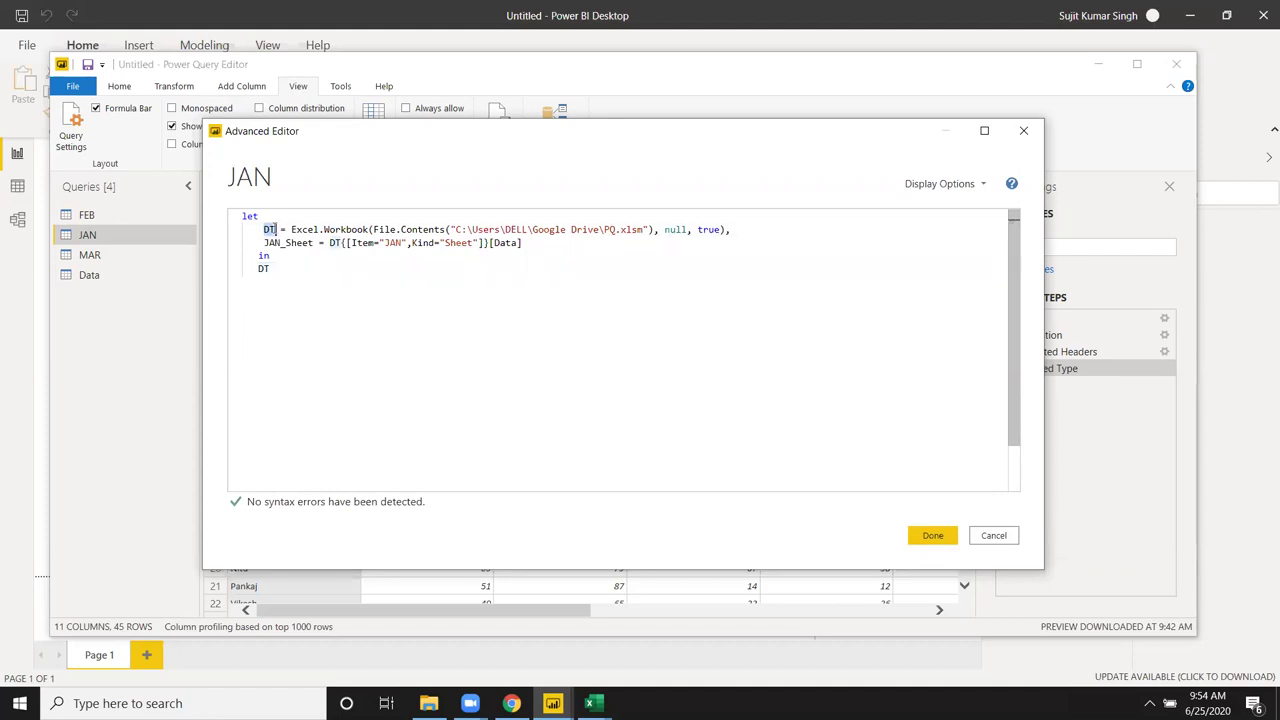
click(326, 230)
Step: Try an F=Excel.Workbook(File.Contents( line below DT, then delete it
click(280, 304)
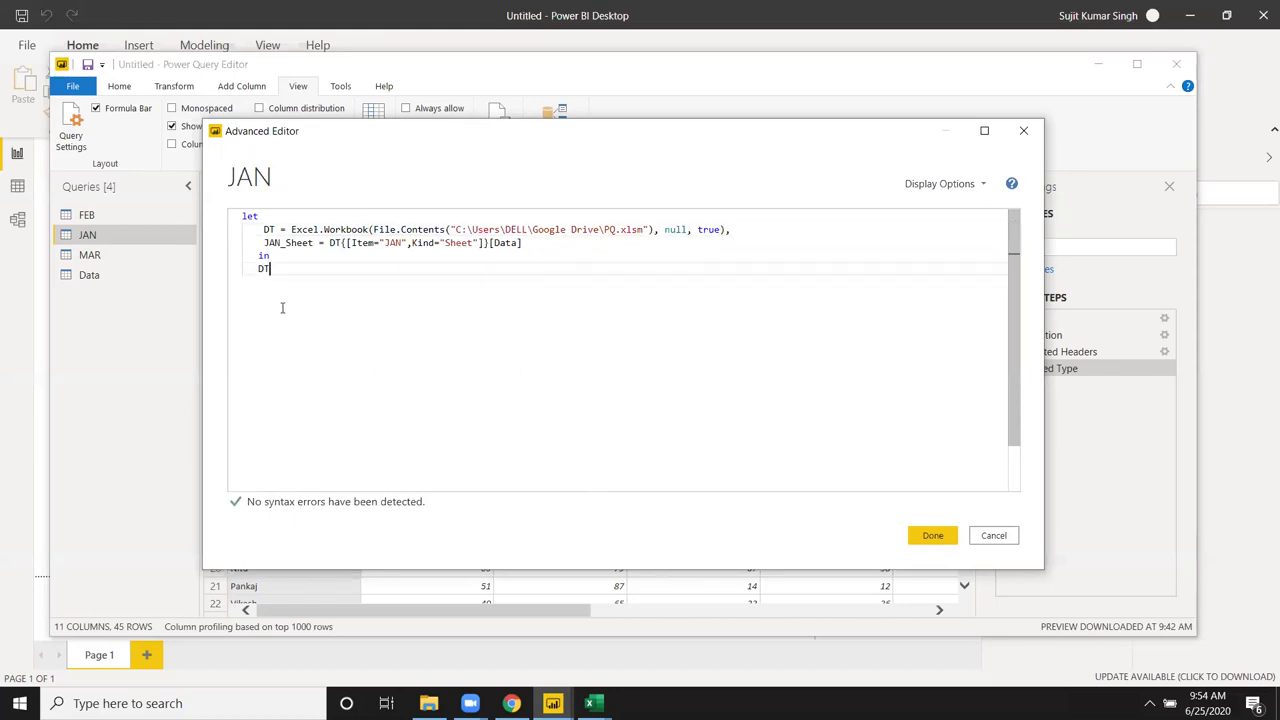
key(Return)
key(Return)
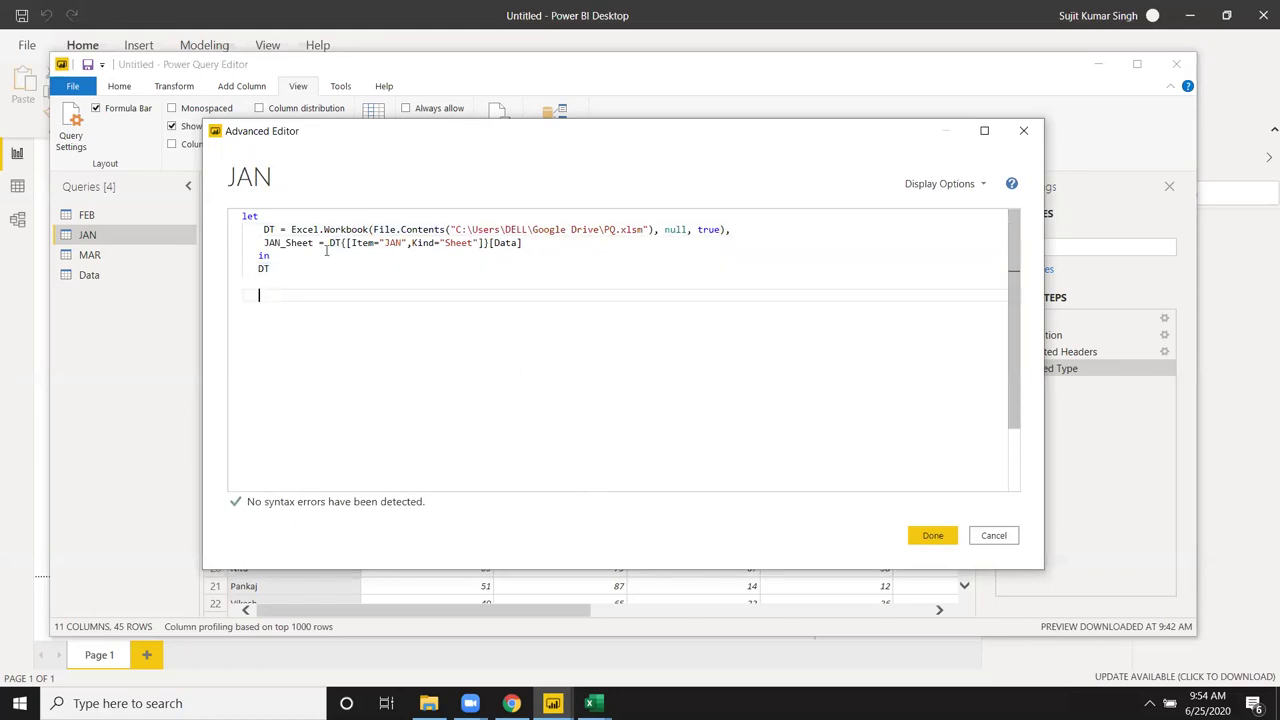
key(BackSpace)
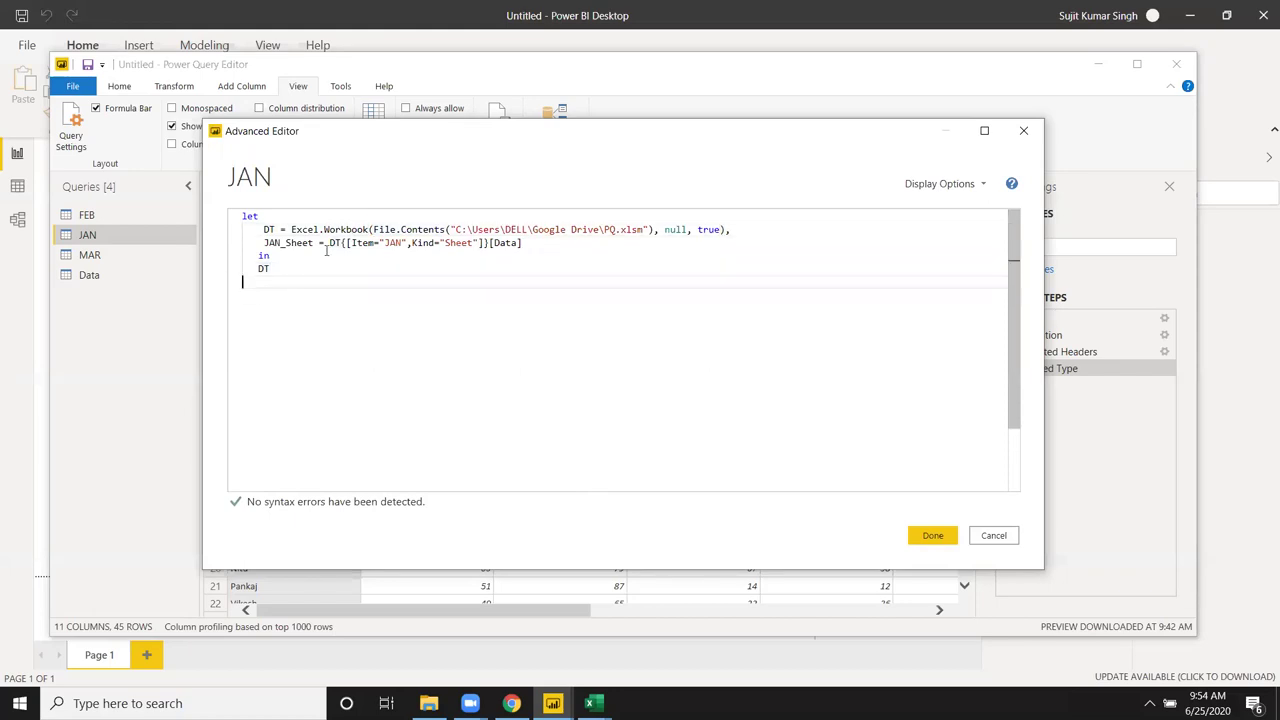
text(F=)
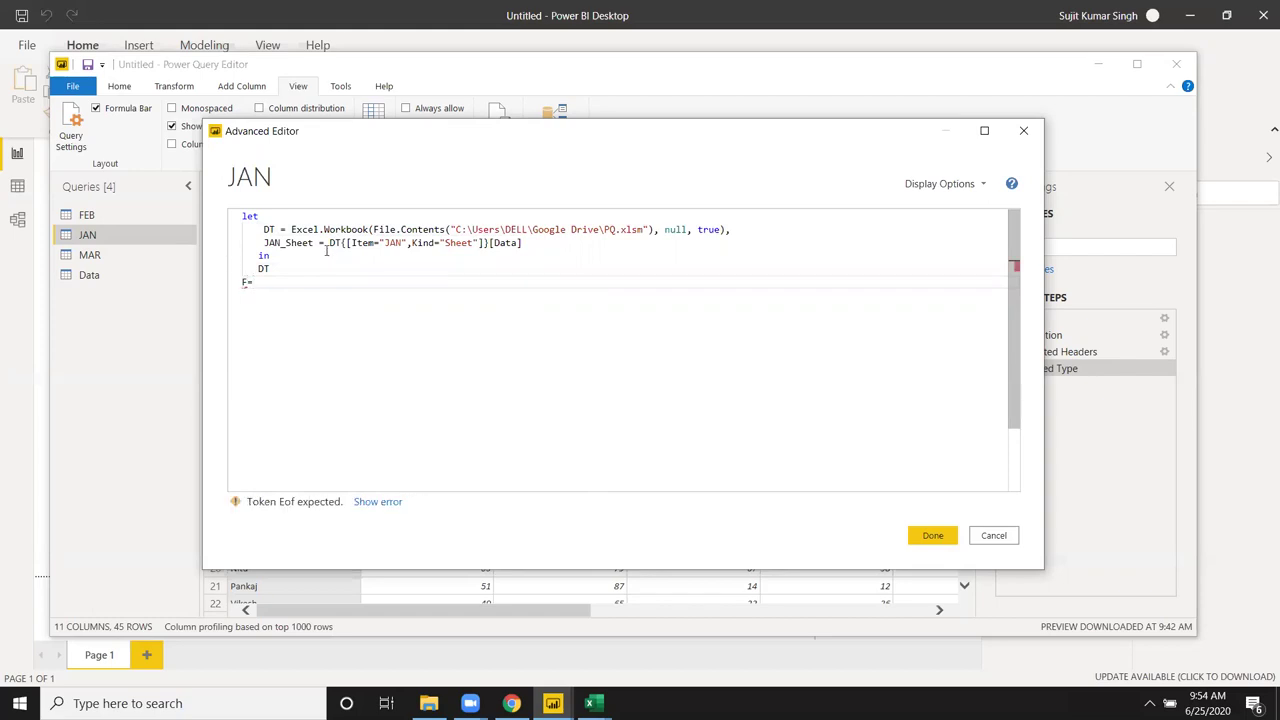
text(EXCE)
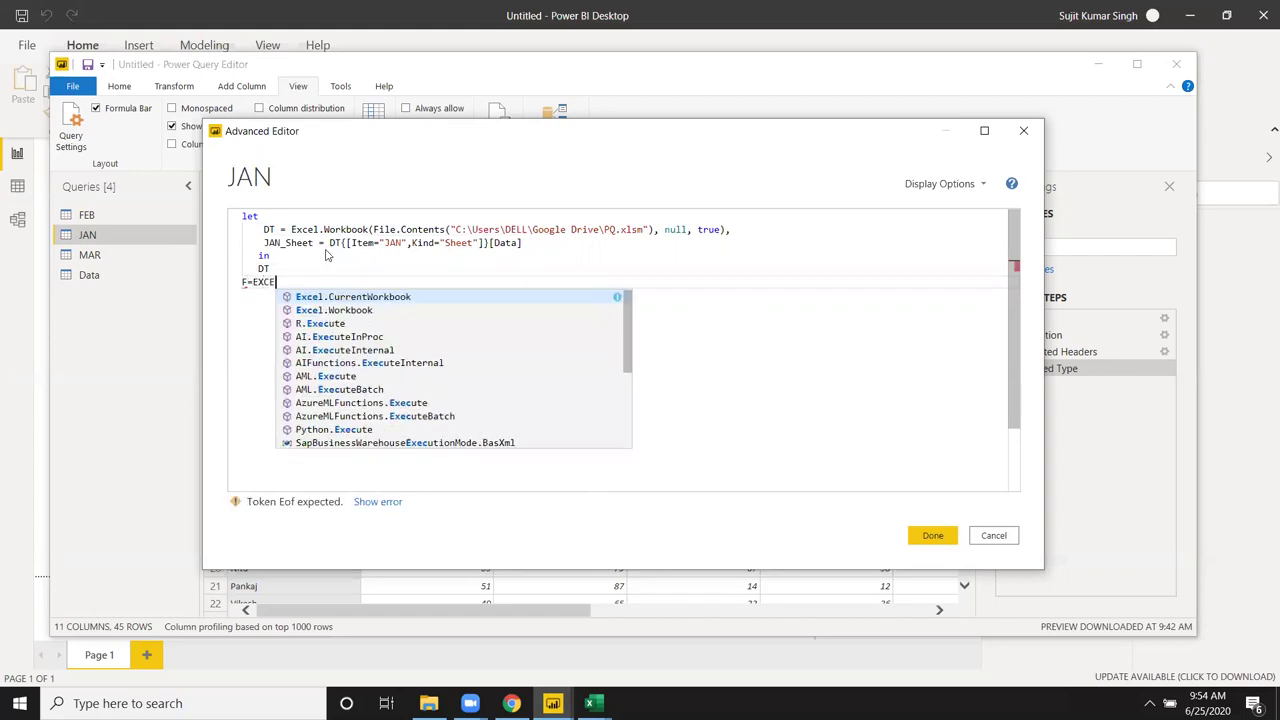
text(L.)
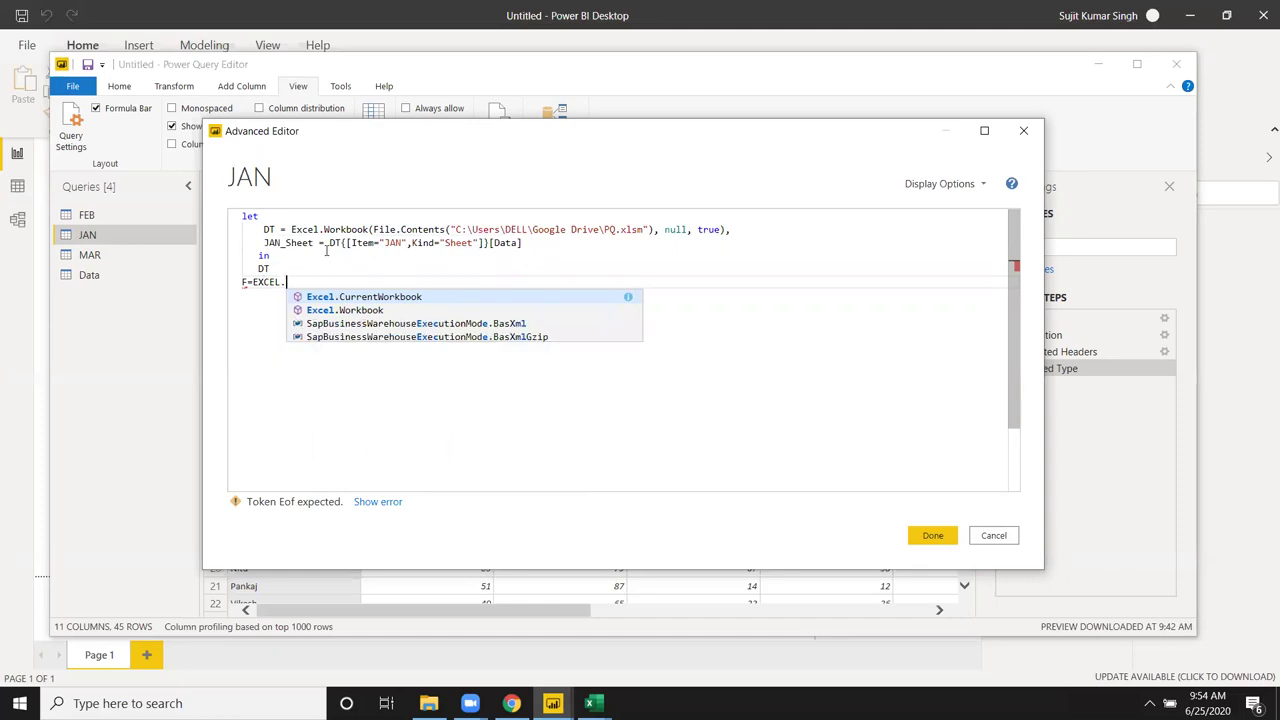
key(Down)
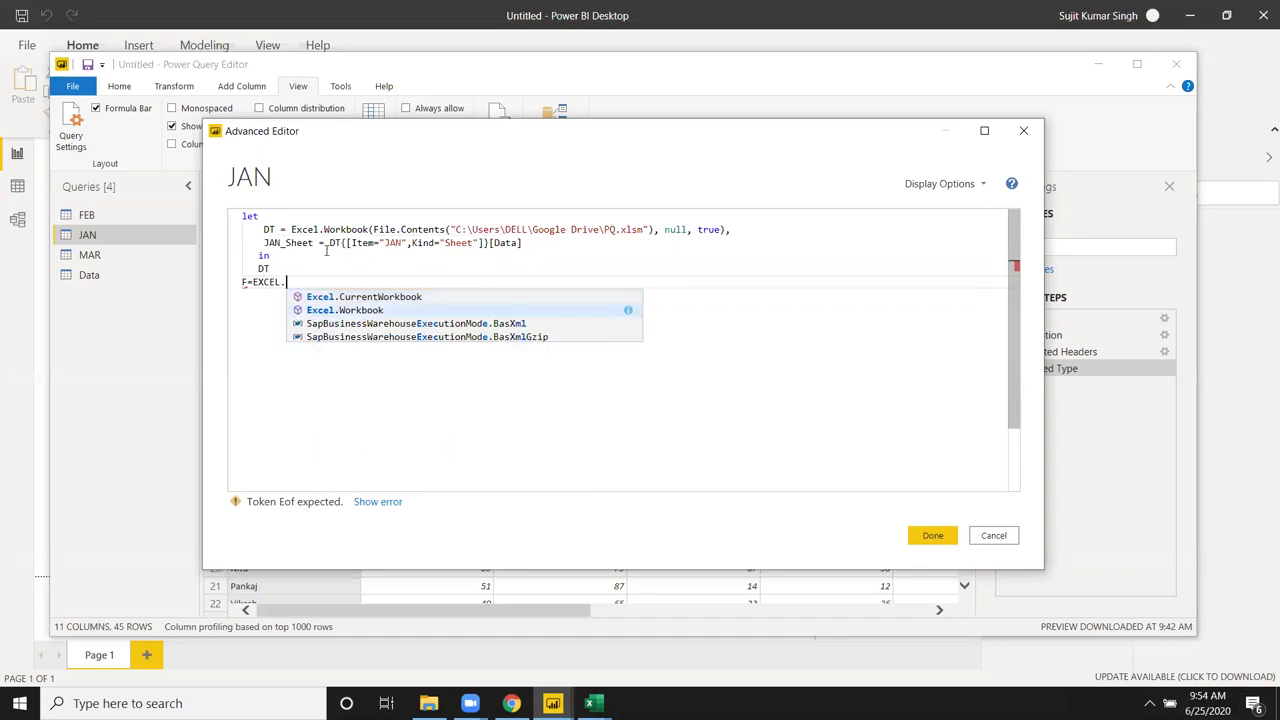
key(Tab)
text(()
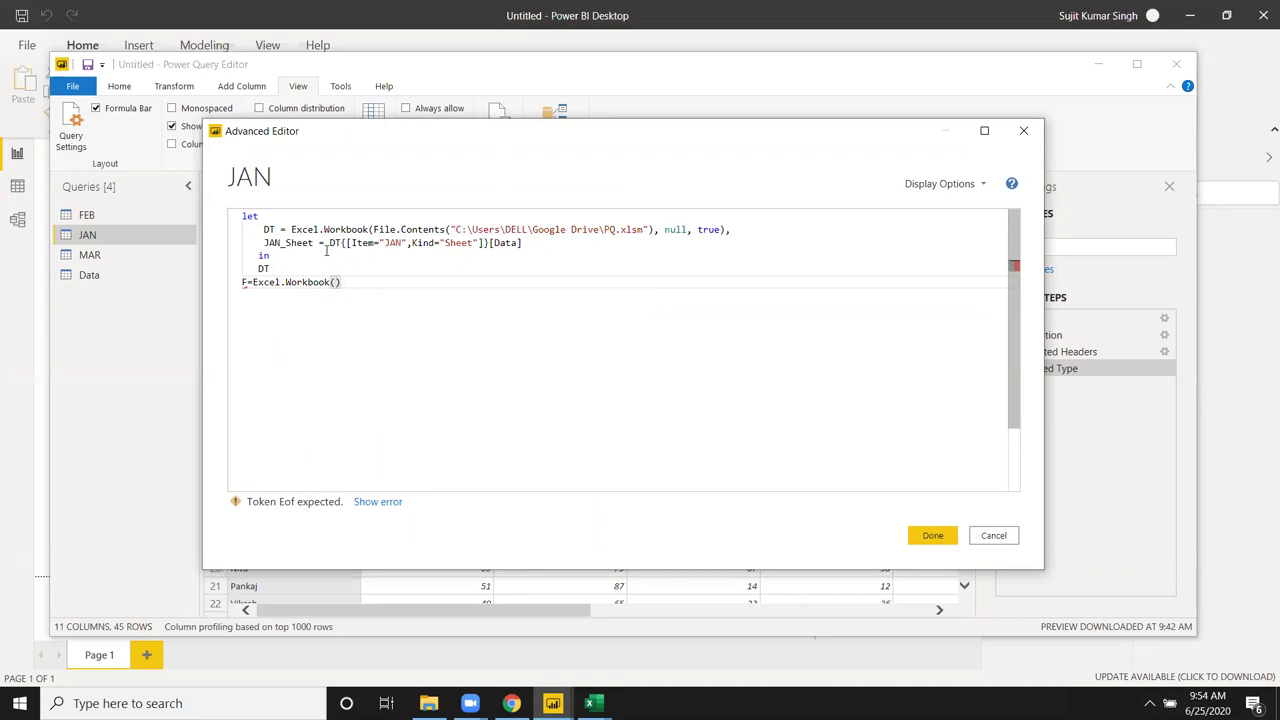
text(F)
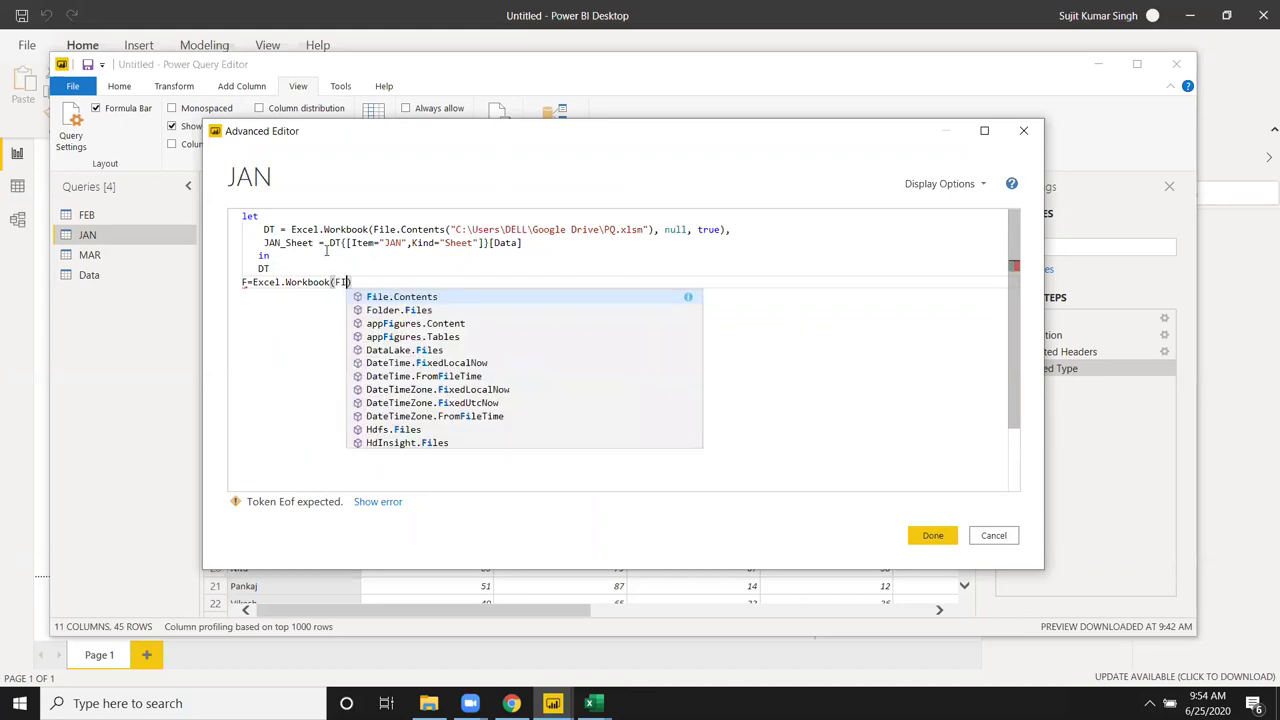
text(i)
key(Tab)
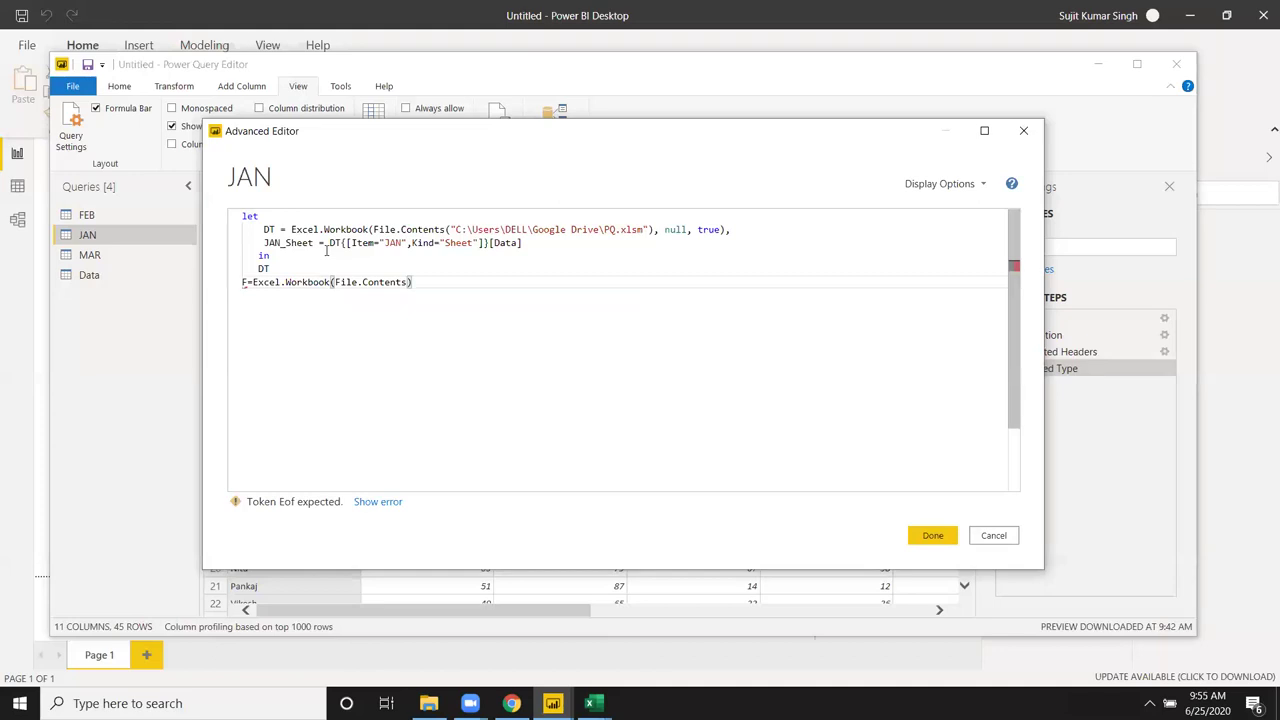
text(()
text(")
drag(433, 282, 240, 283)
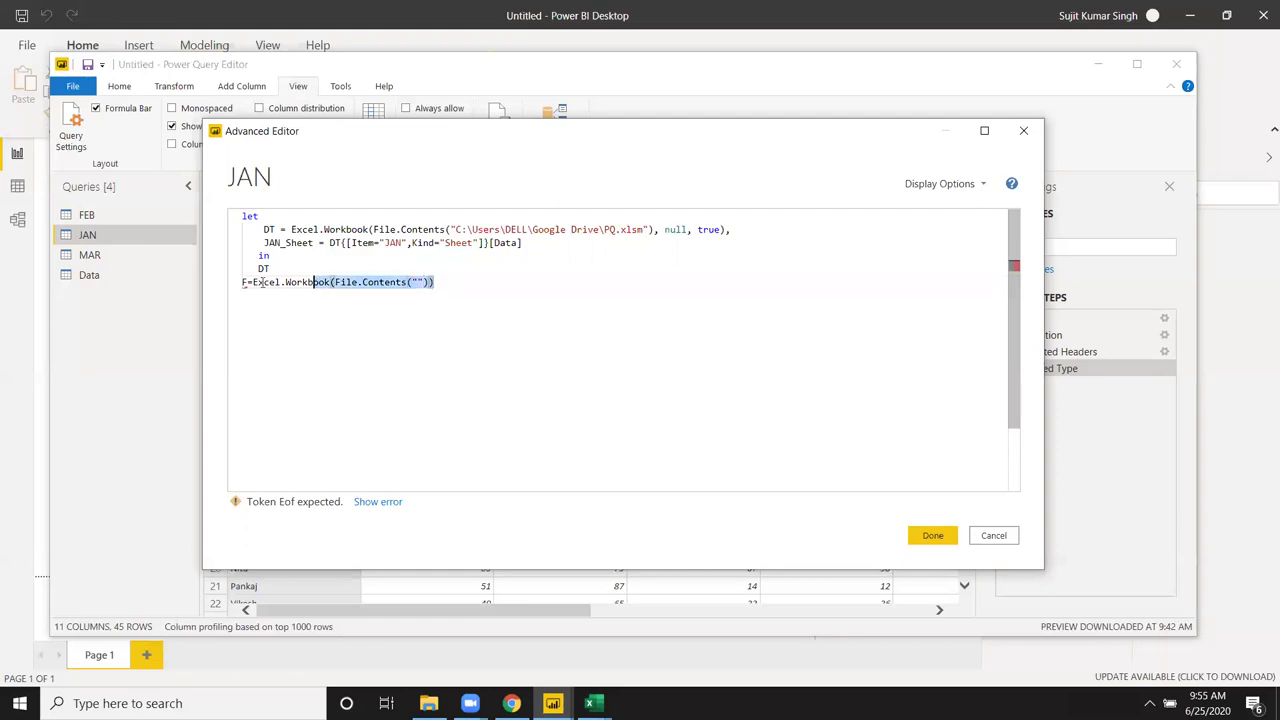
key(BackSpace)
Step: Write F=Csv.Document(File.Contents("",[Delimiter=",","EnCoding="1252" below DT
text(F)
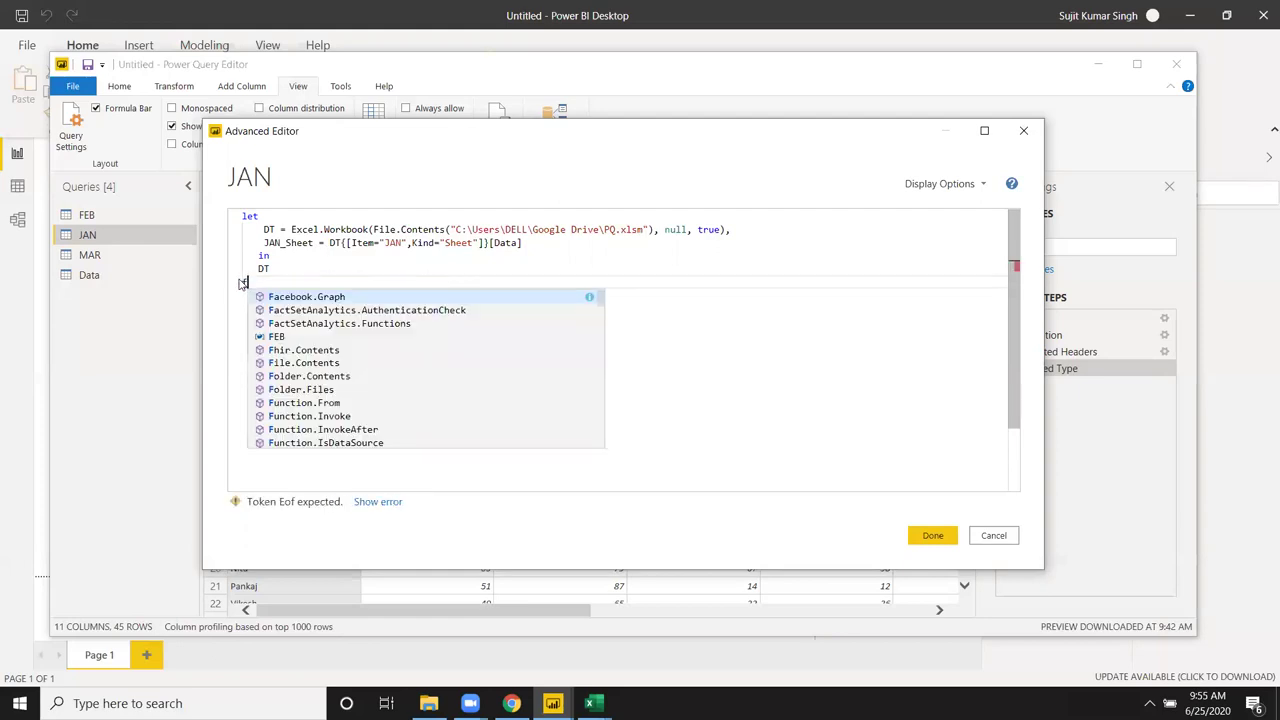
text(=CSV)
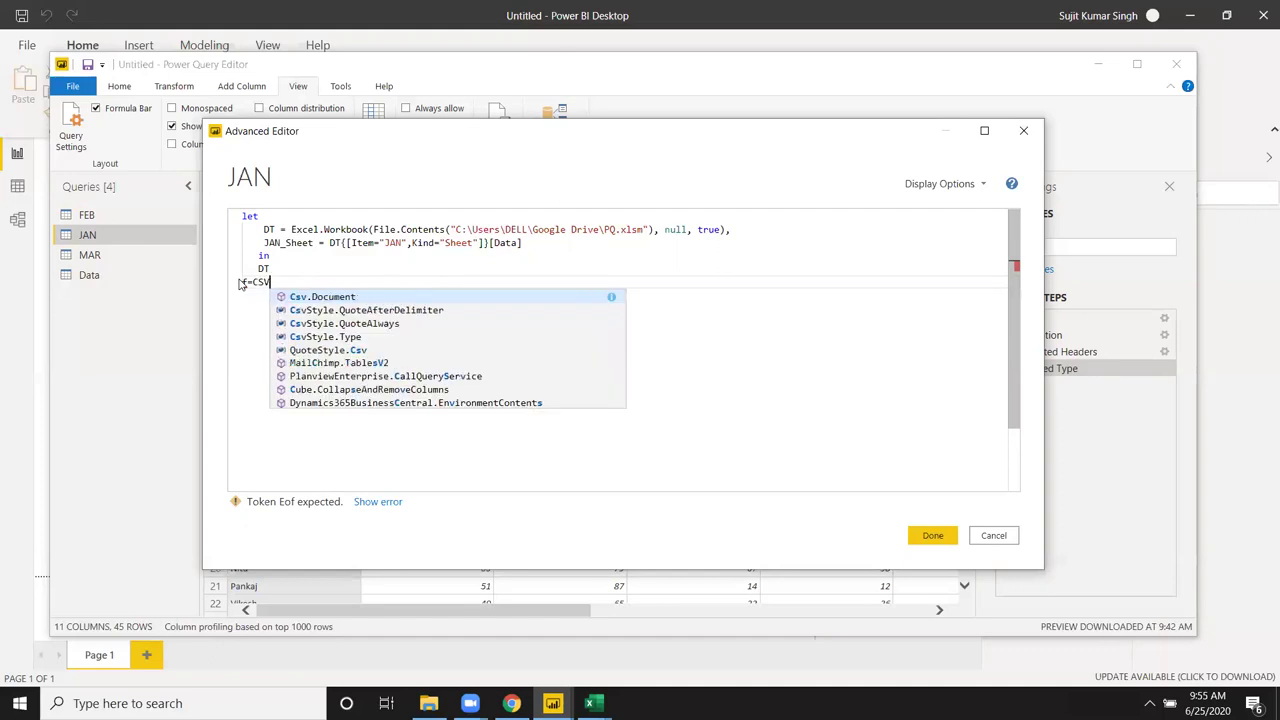
key(Tab)
text((F)
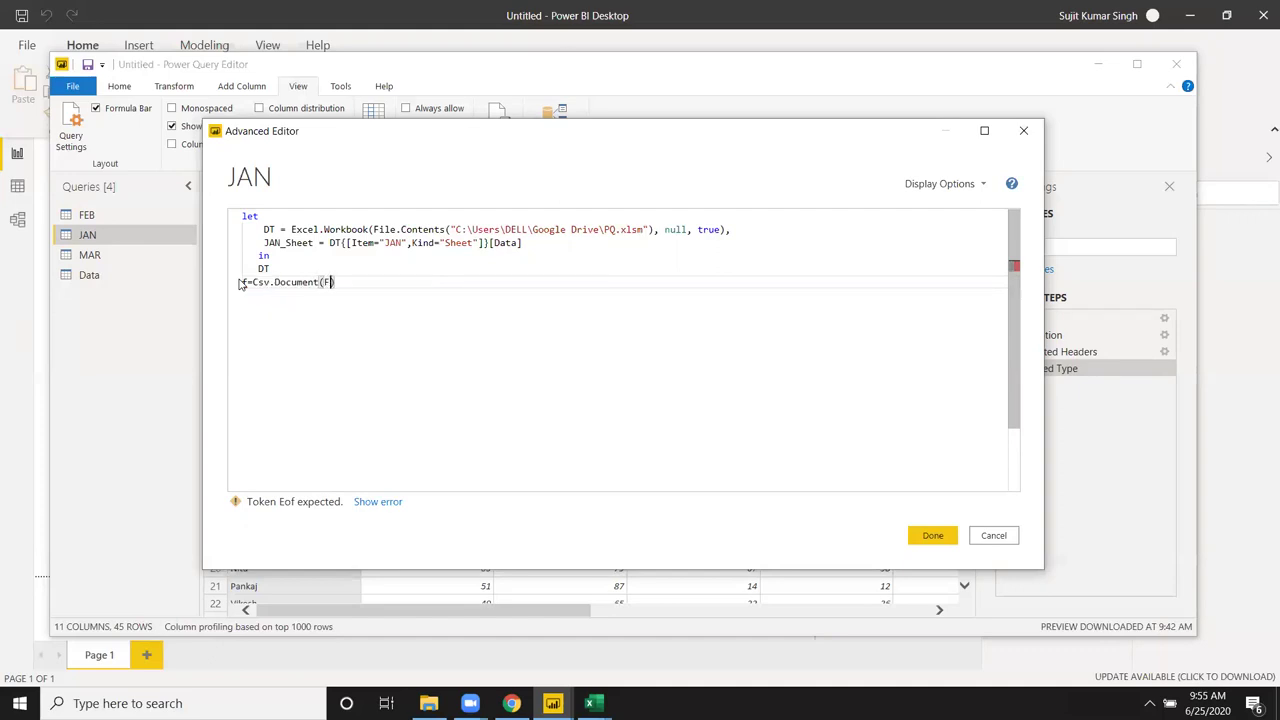
text(ILE)
key(Tab)
text(()
text("",[)
text(D)
text(E)
key(BackSpace)
text(eli)
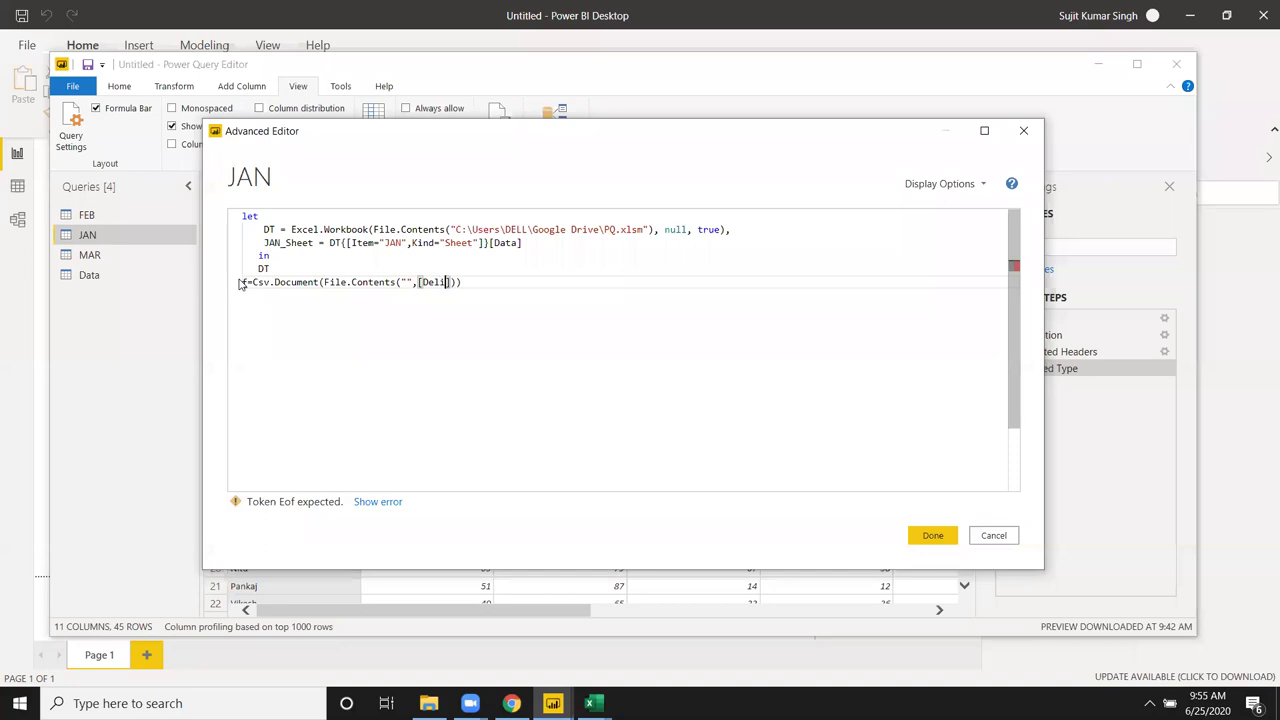
text(miter=",)
key(Right)
text(,)
text("En)
text(Cod)
text(ing=")
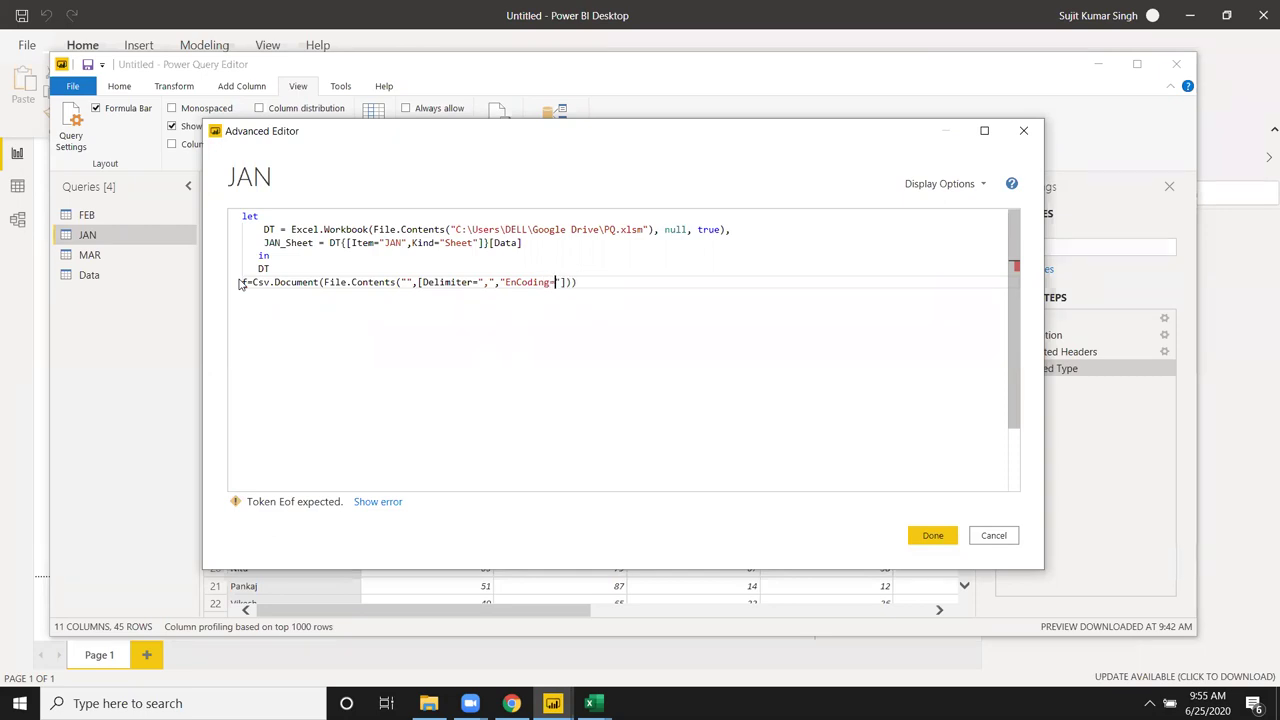
text(1252)
text(")
Step: Remove the Csv.Document line, cancel Advanced Editor, and discard the JAN query changes
drag(613, 282, 241, 283)
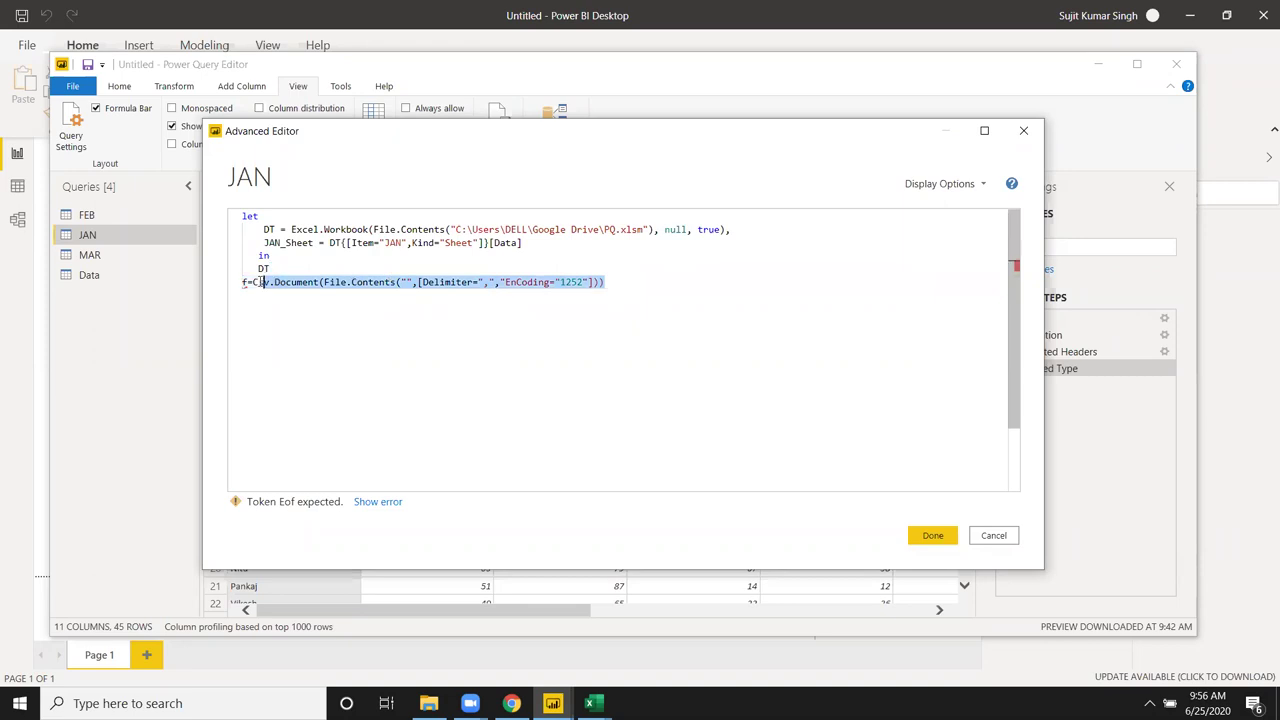
mouse_move(288, 283)
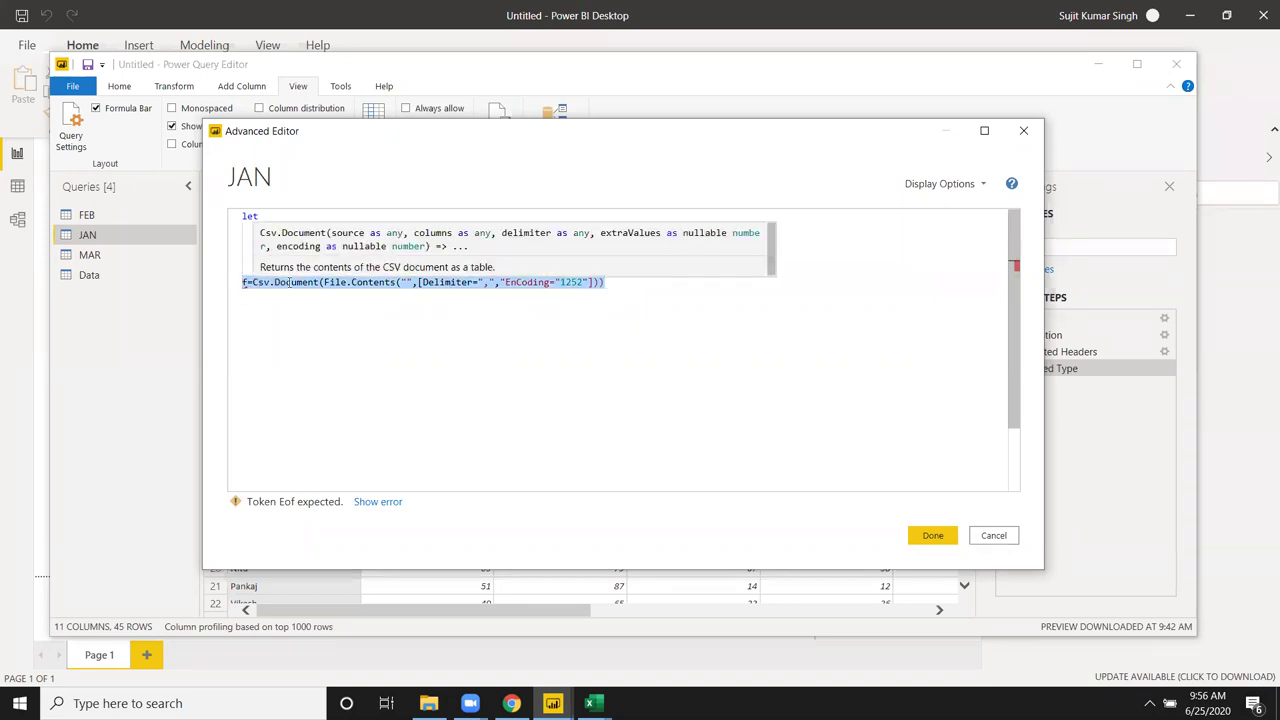
key(ctrl+v)
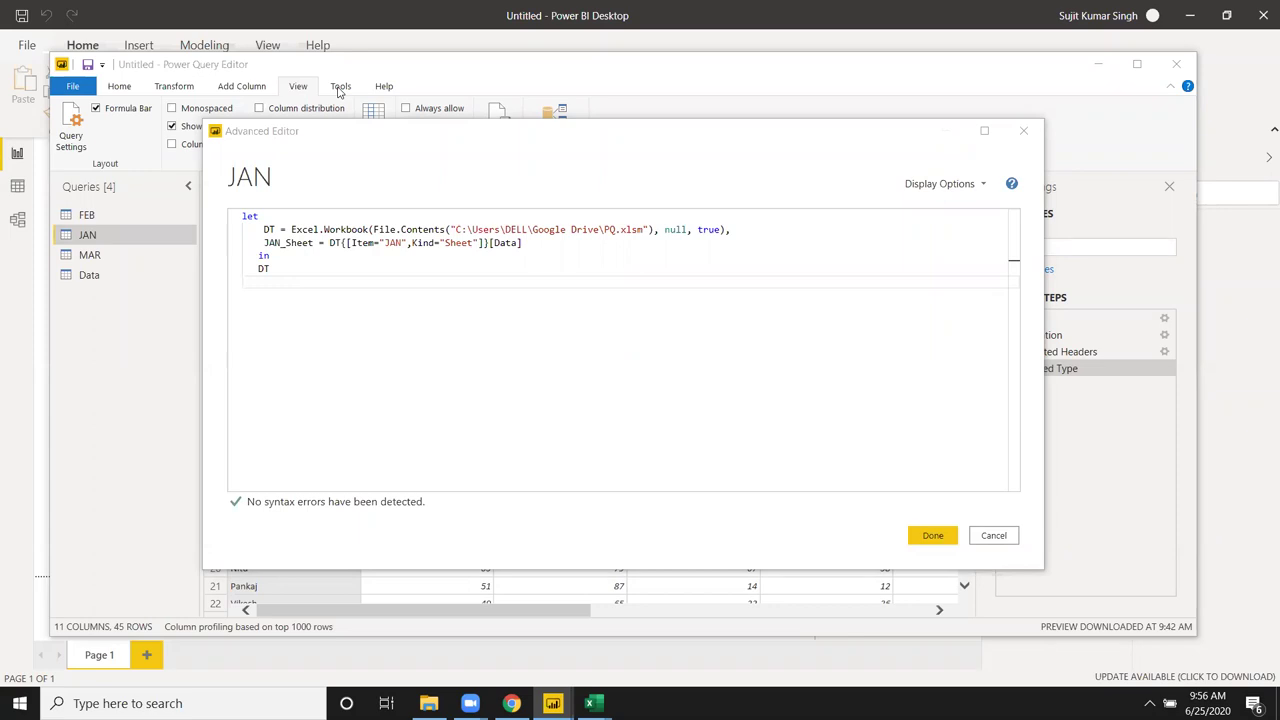
click(979, 537)
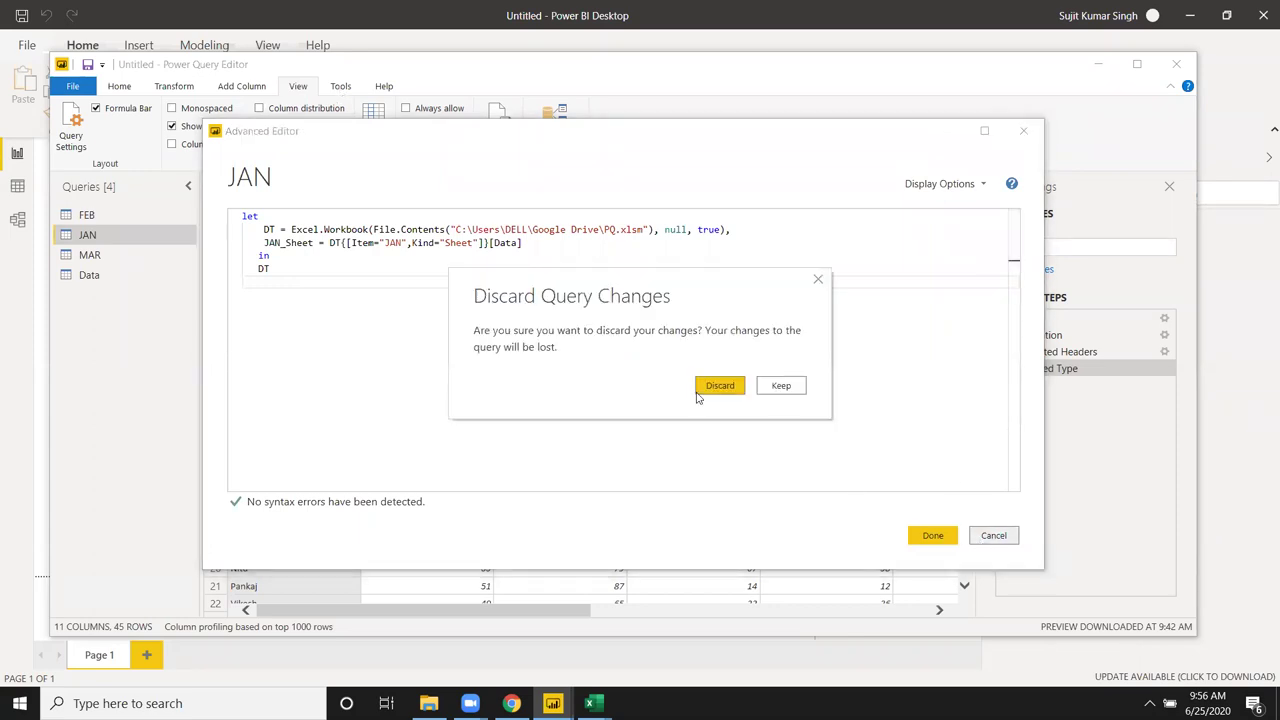
click(702, 394)
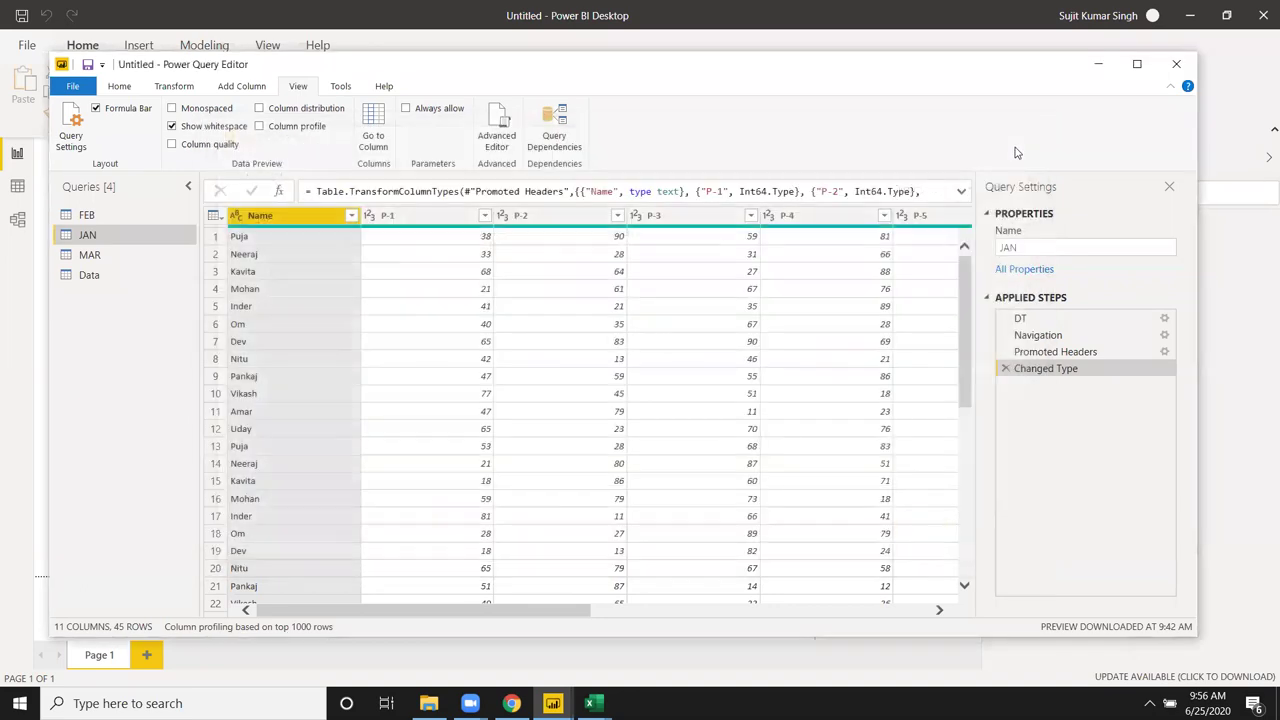
Step: Switch to the Data query and scroll its grid right to show columns P-6 to P-10
click(157, 276)
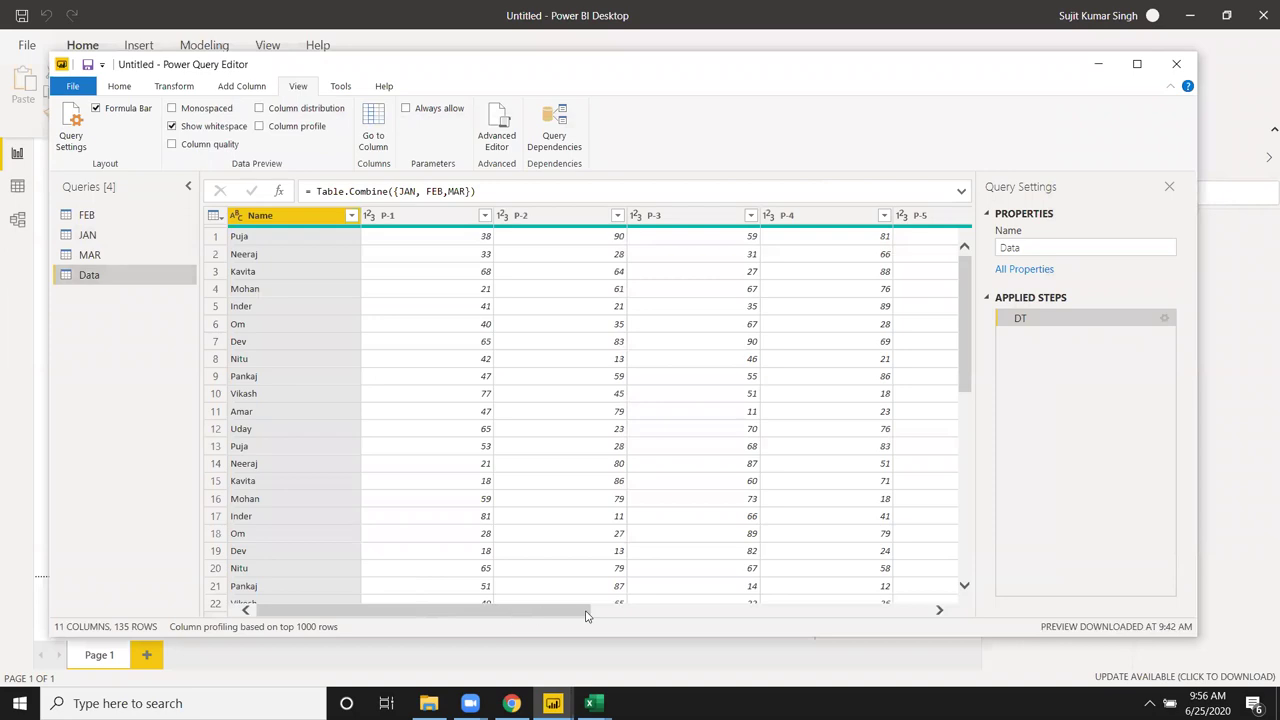
scroll(513, 617, down, 1)
drag(679, 614, 948, 627)
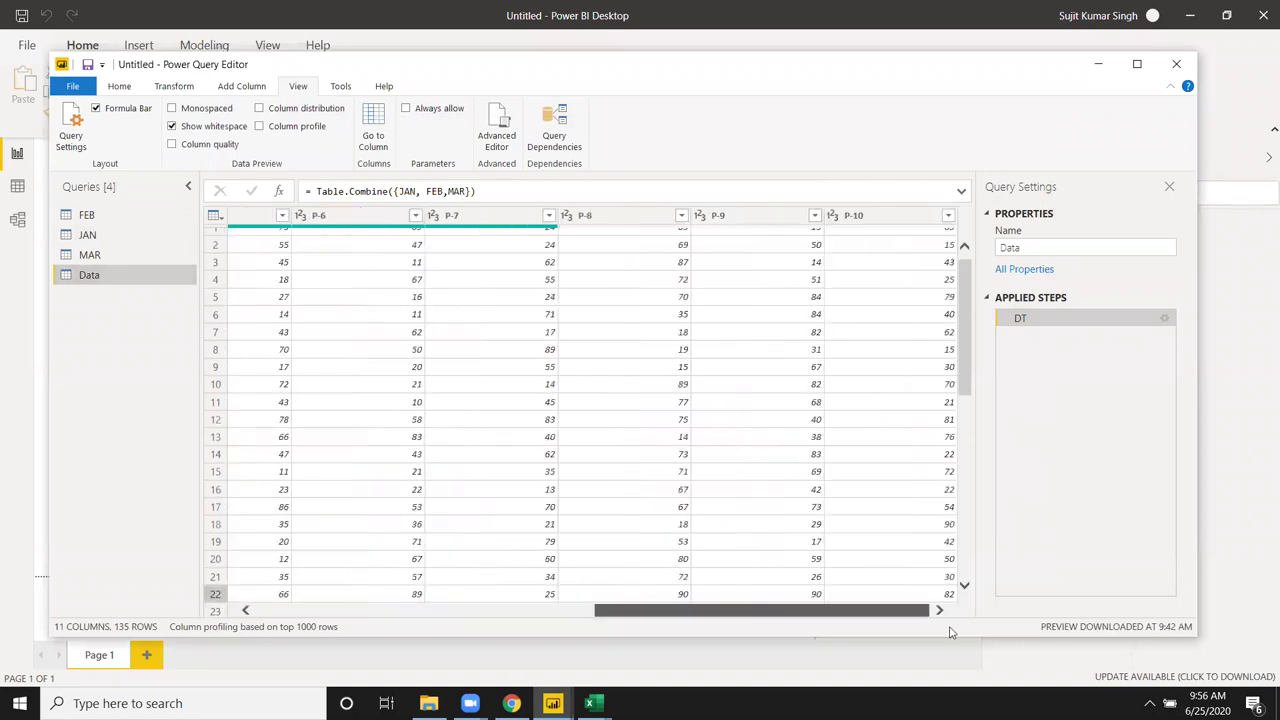
click(228, 90)
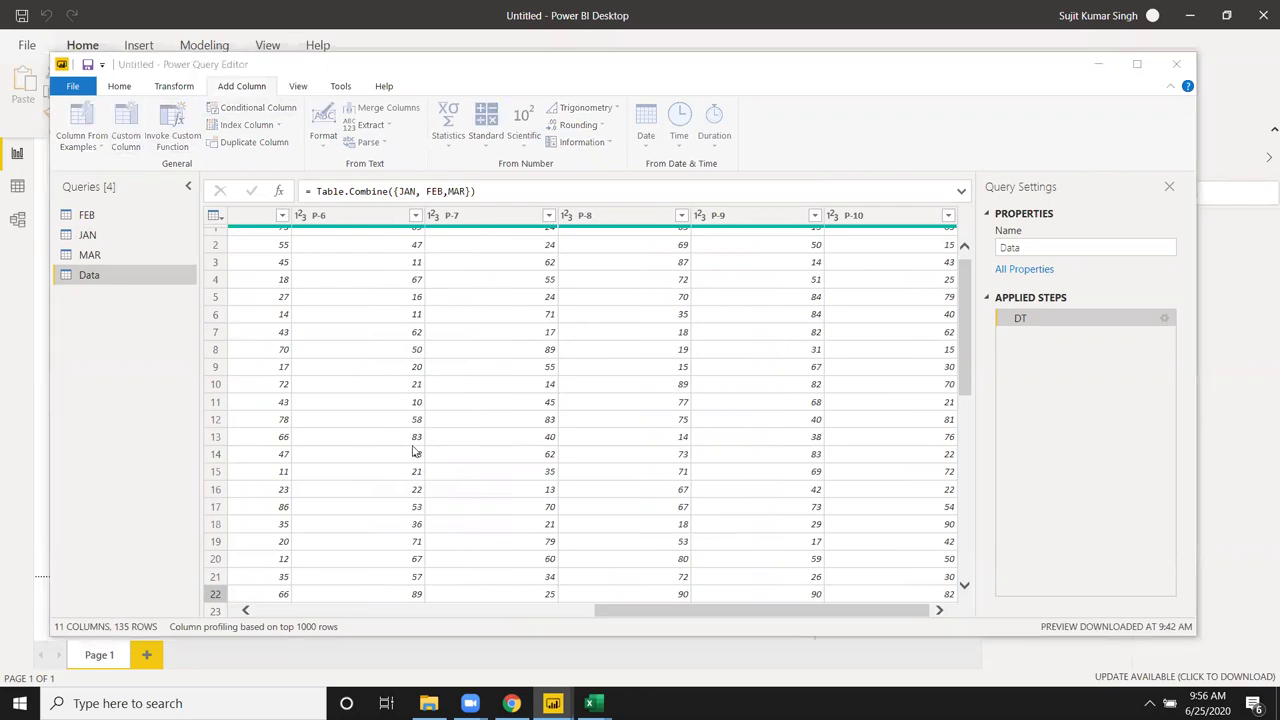
Step: Name the custom column Total and start its formula as P-1 + P-2 + P-3 + P-4 + P-5
double_click(419, 261)
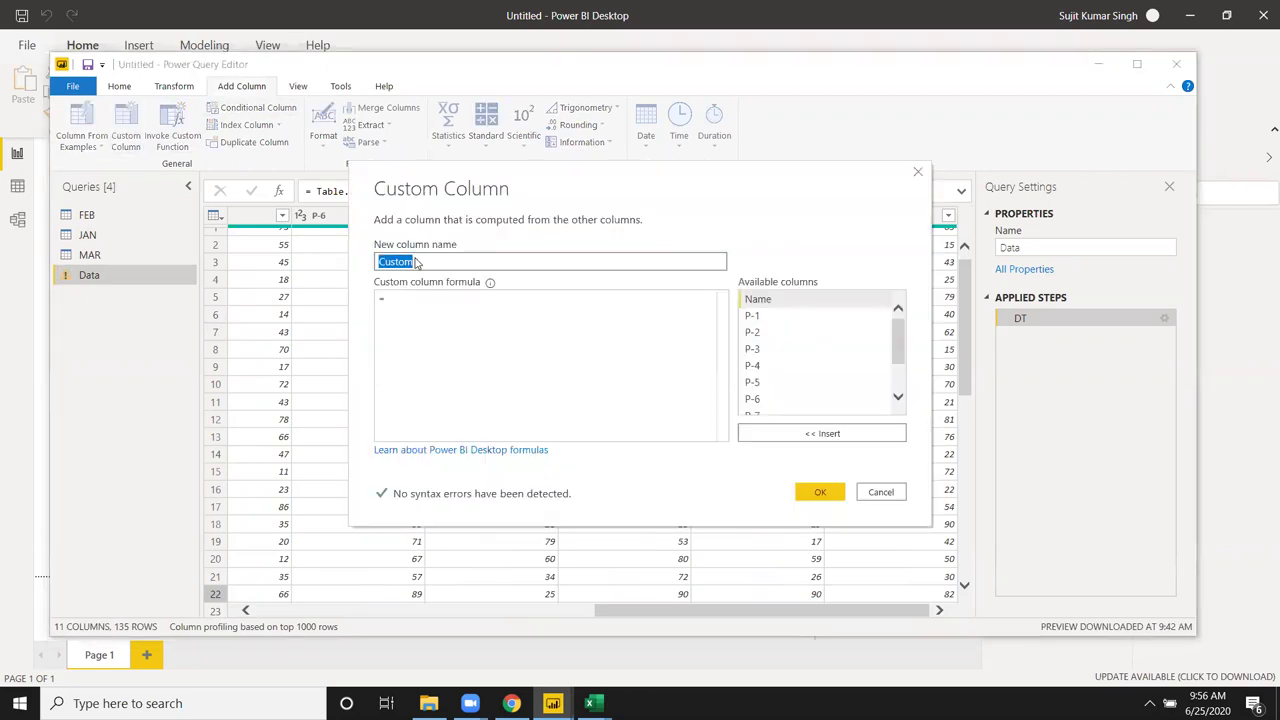
text(T)
click(548, 320)
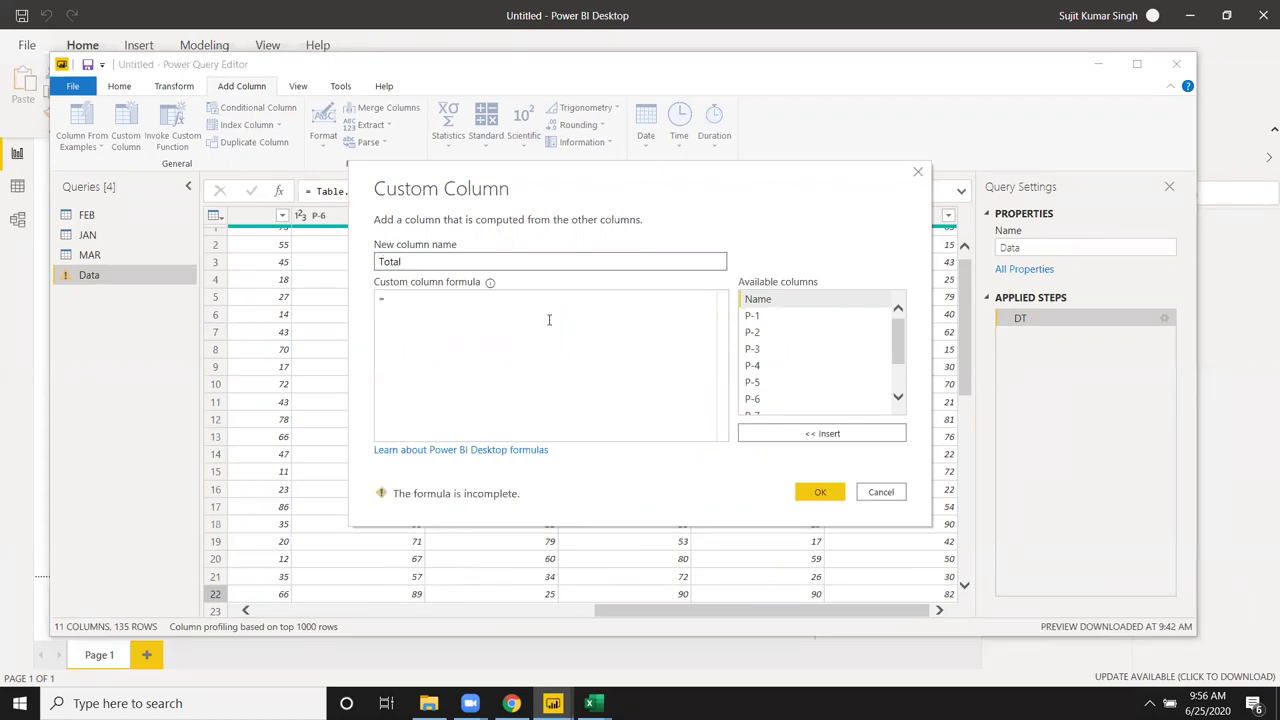
double_click(745, 320)
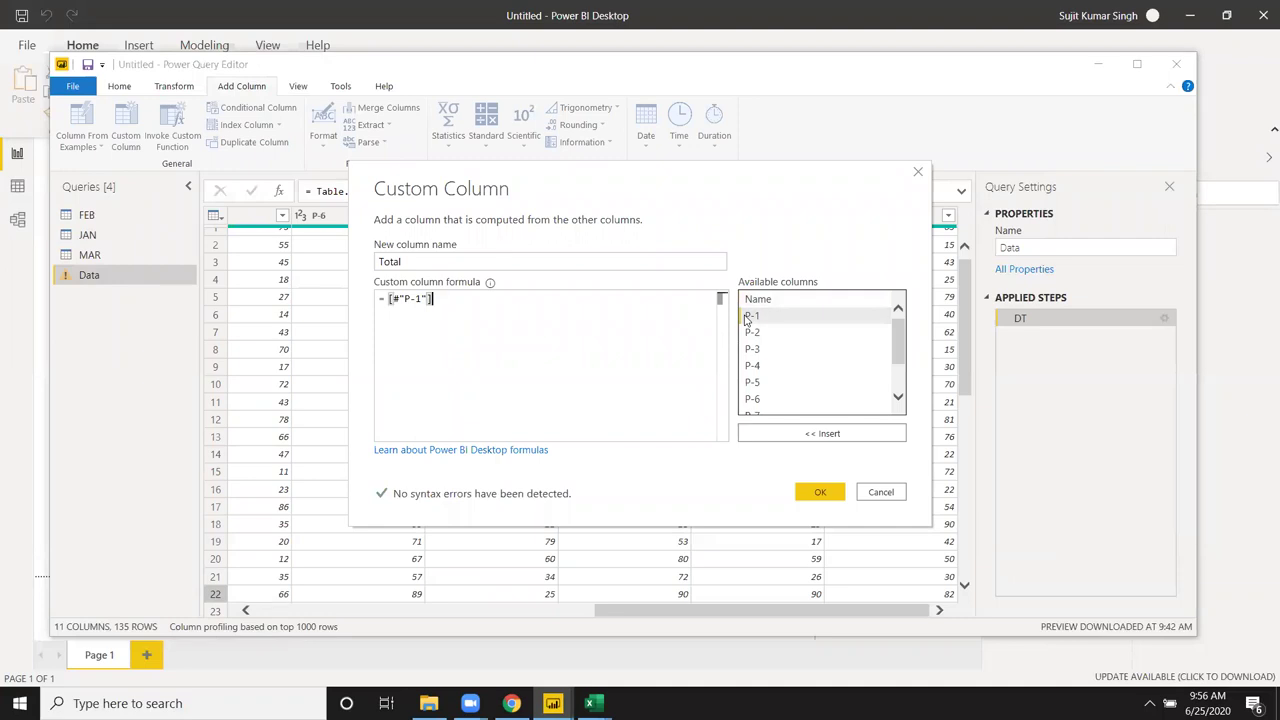
text(+)
double_click(776, 334)
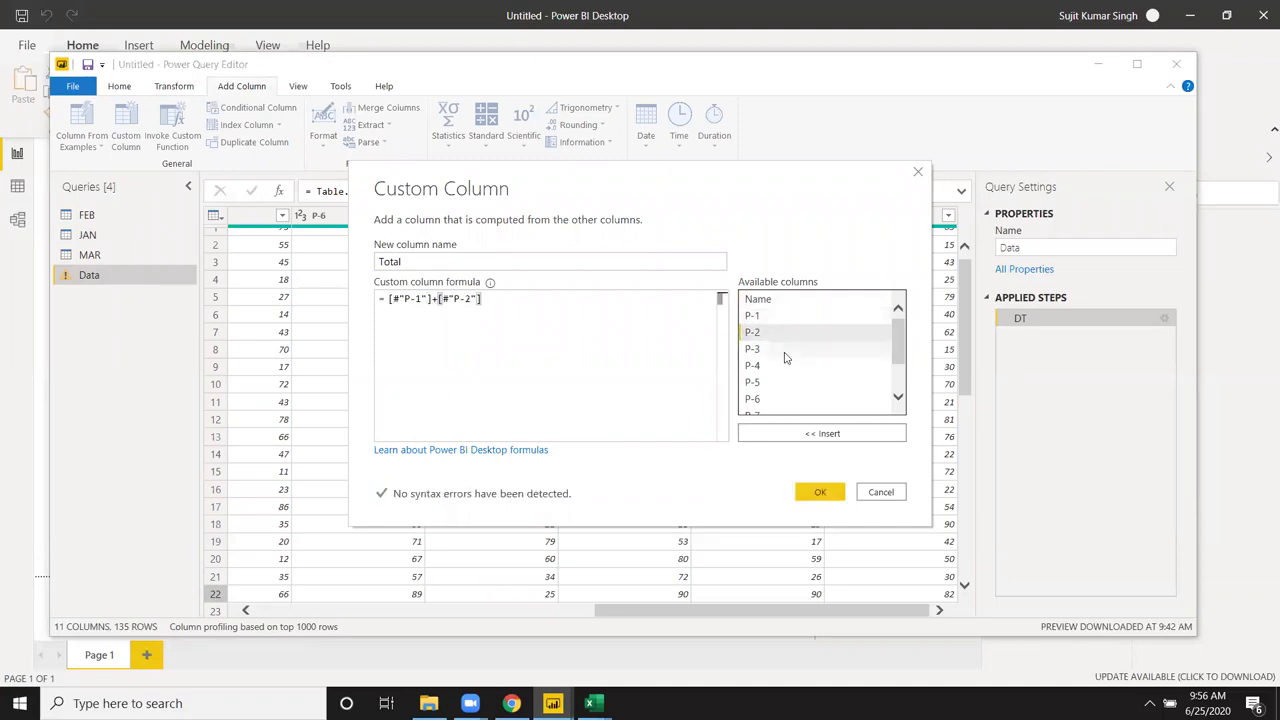
text(+)
double_click(780, 354)
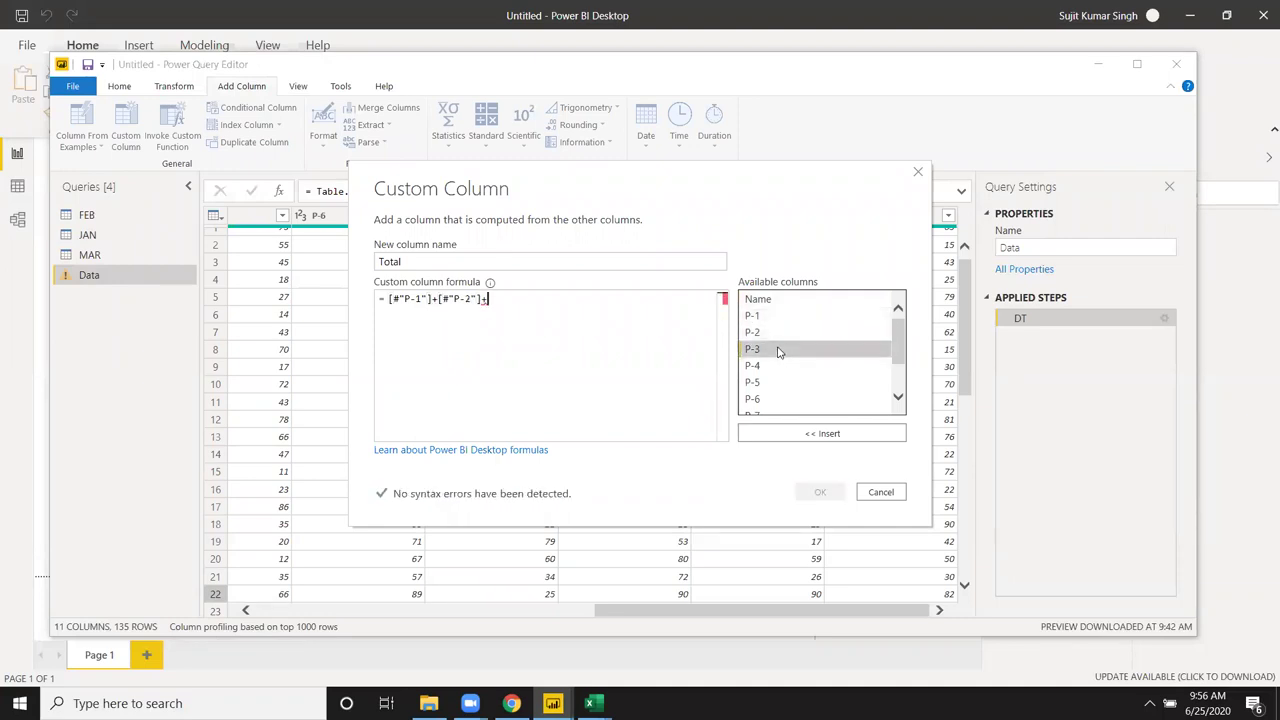
text([#"P-3"]+)
double_click(776, 366)
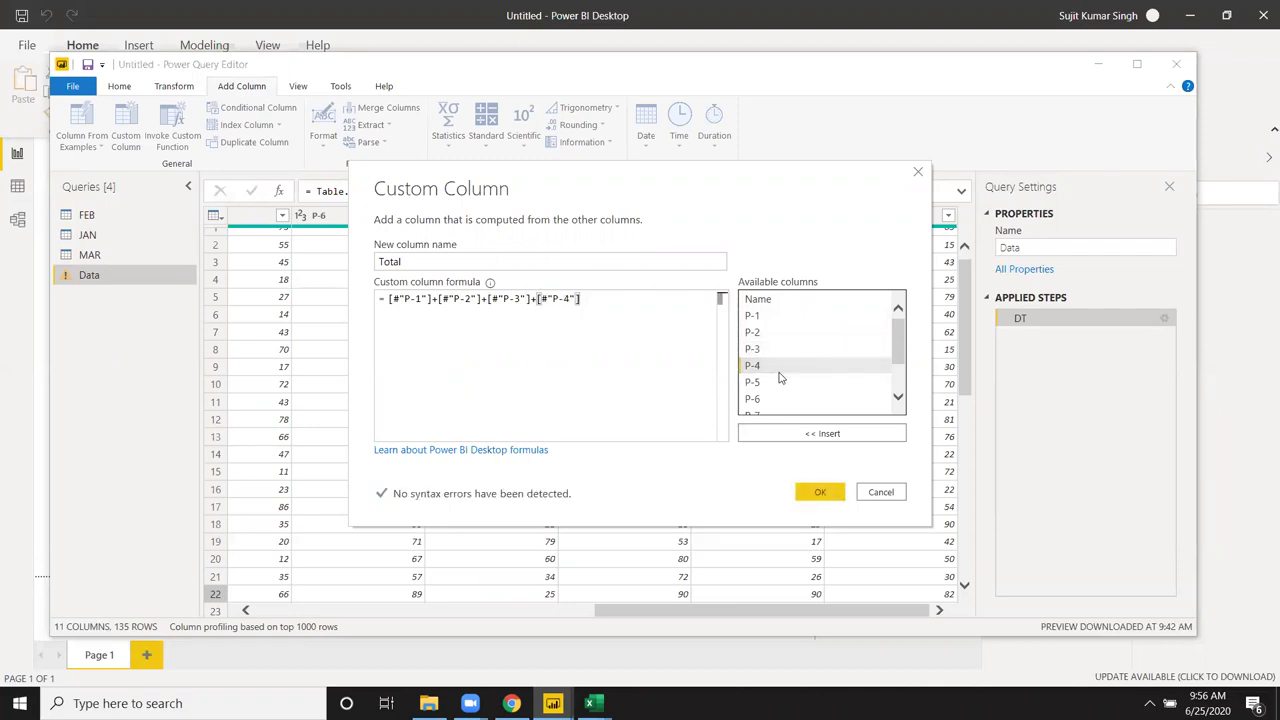
text(+)
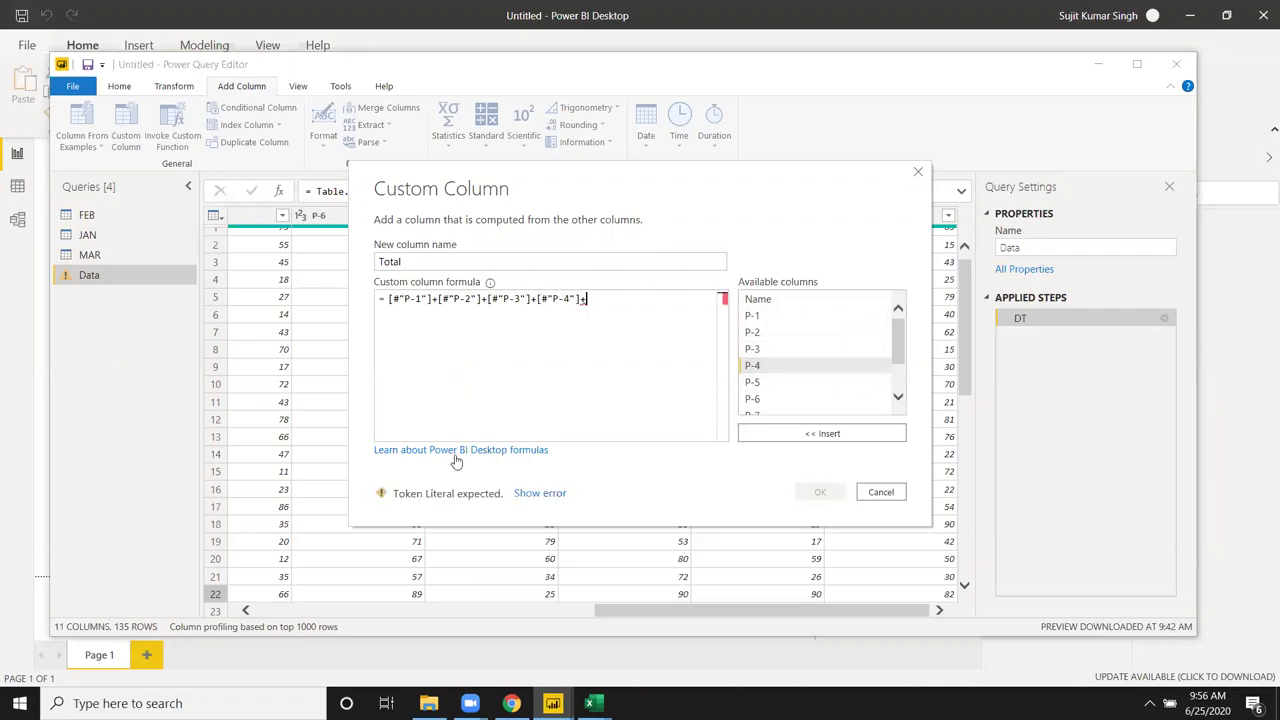
double_click(760, 384)
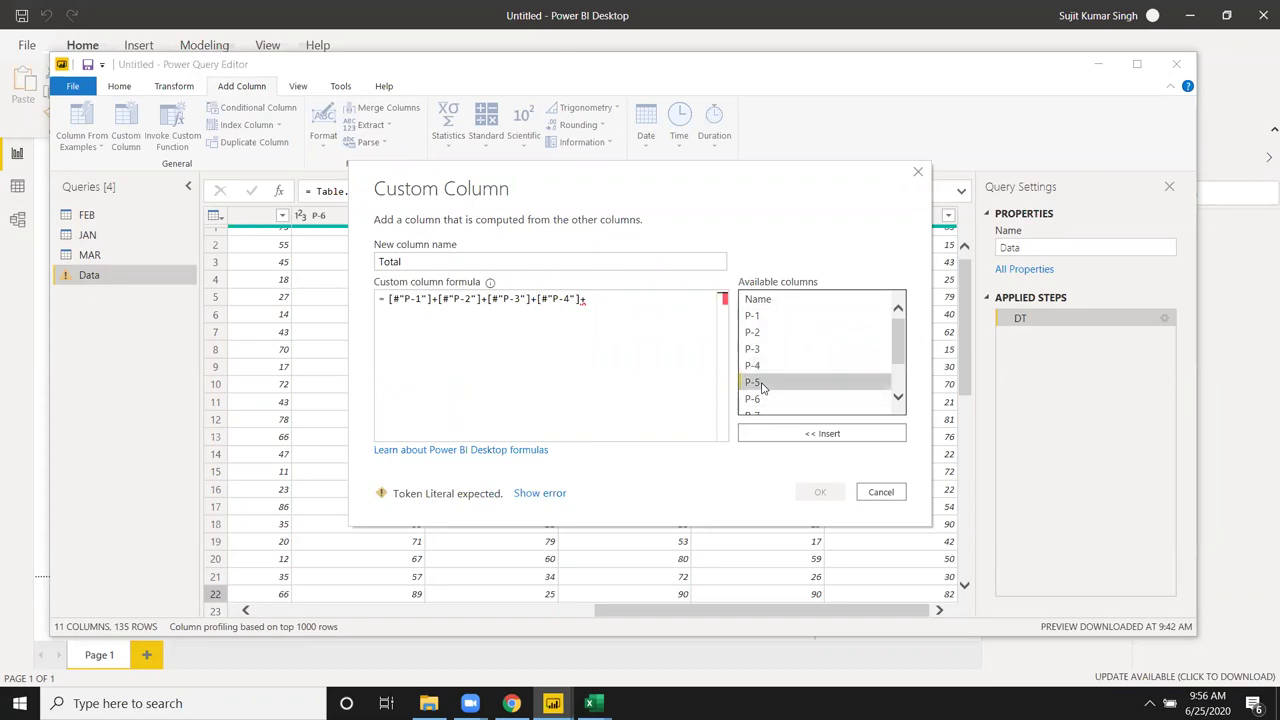
Step: Extend the Total formula with P-6 through P-10 and create the column
text([#"P-5"]+)
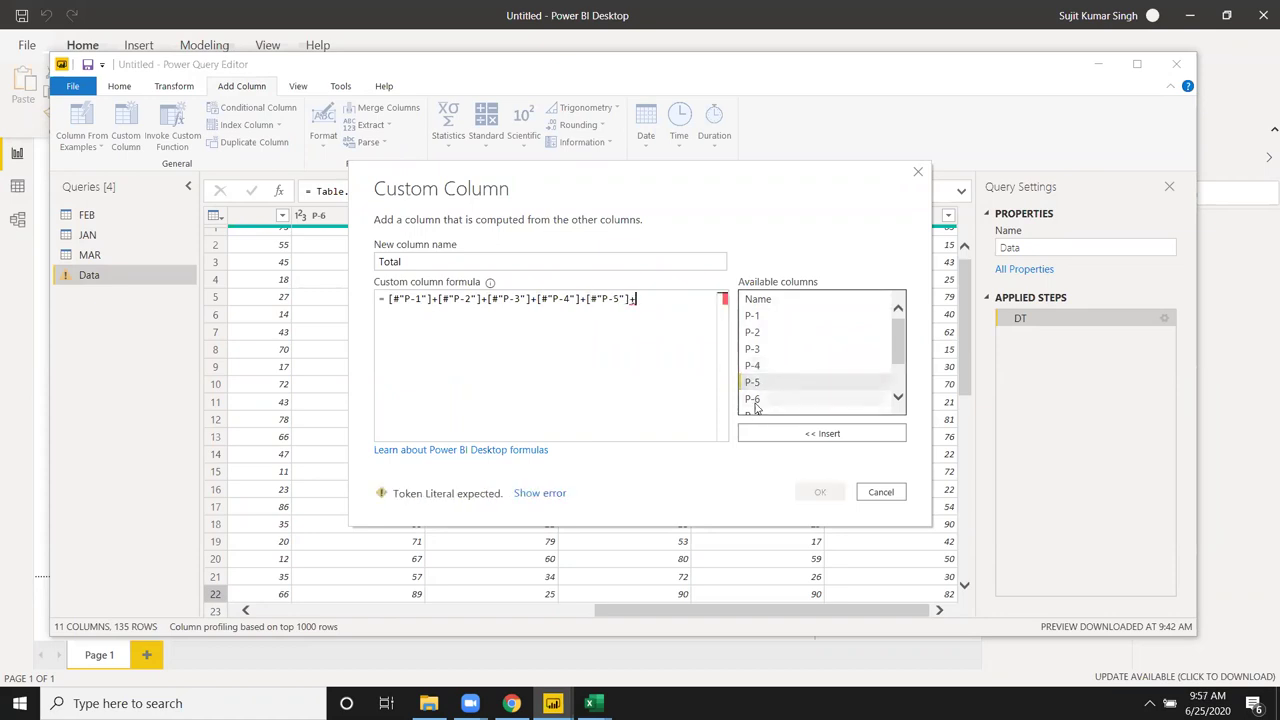
double_click(757, 400)
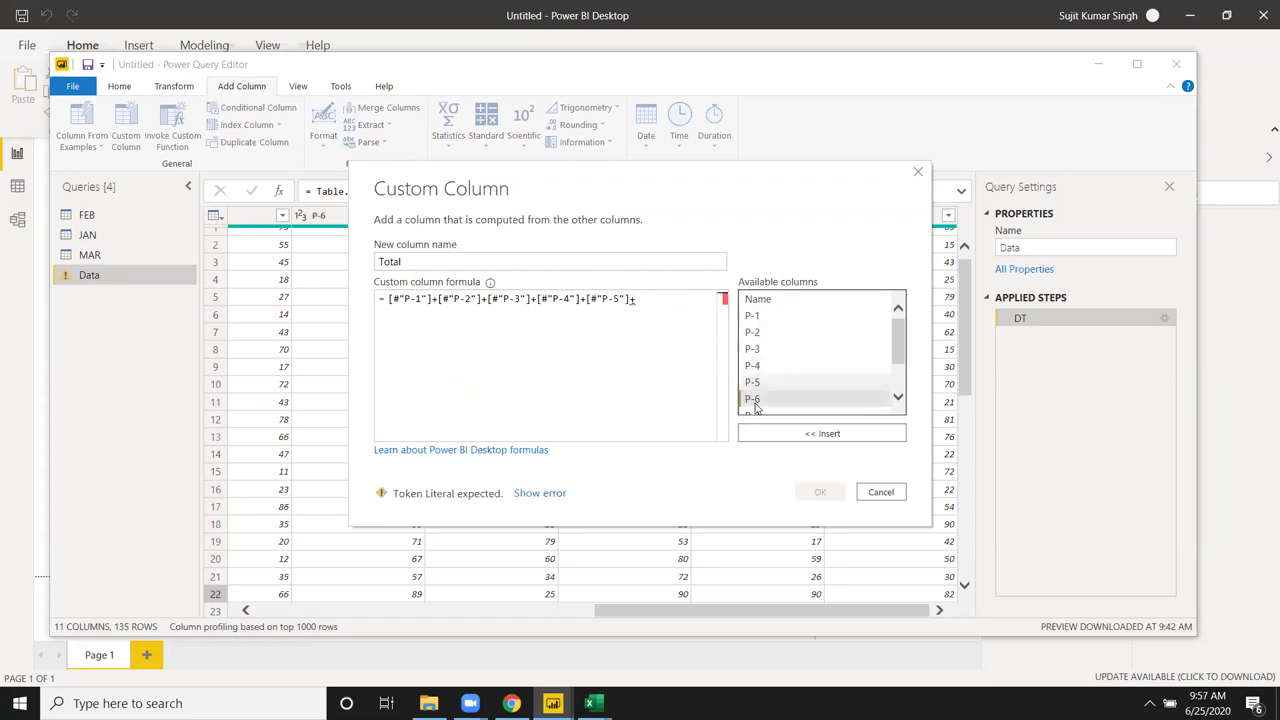
text([#"P-6"]+)
click(757, 415)
double_click(775, 398)
text(+)
scroll(775, 400, down, 1)
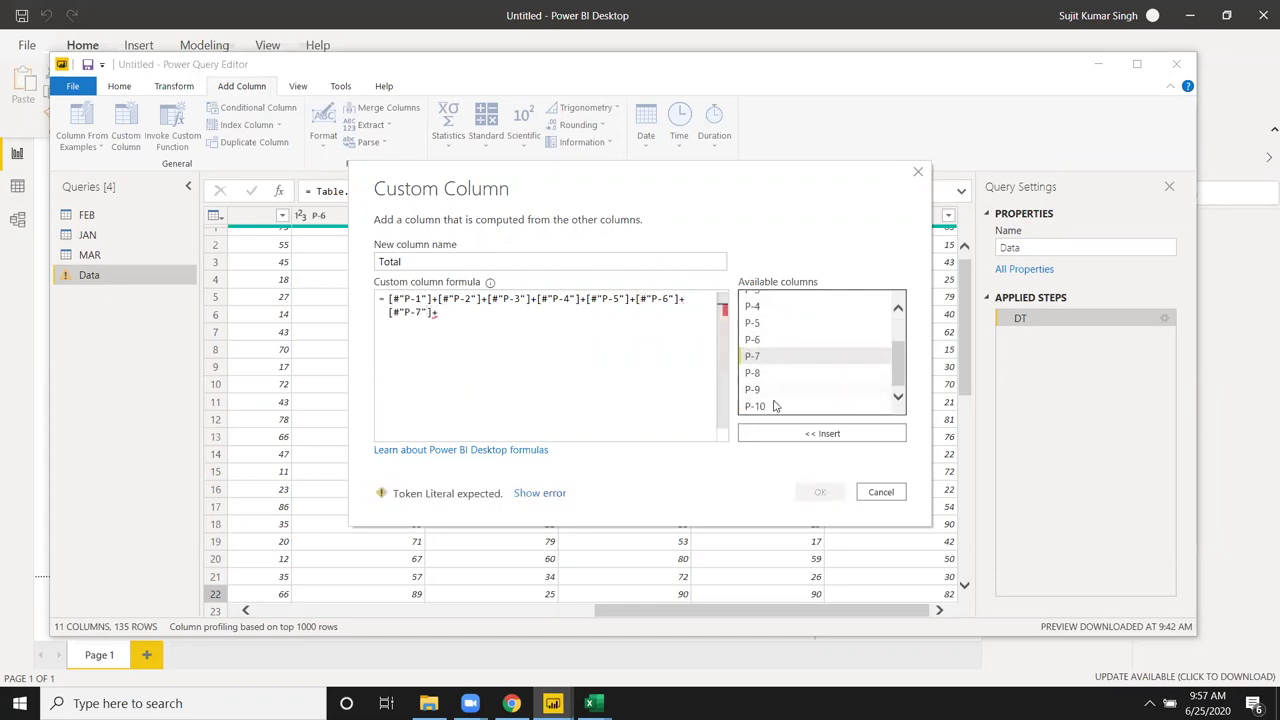
double_click(766, 376)
text(+)
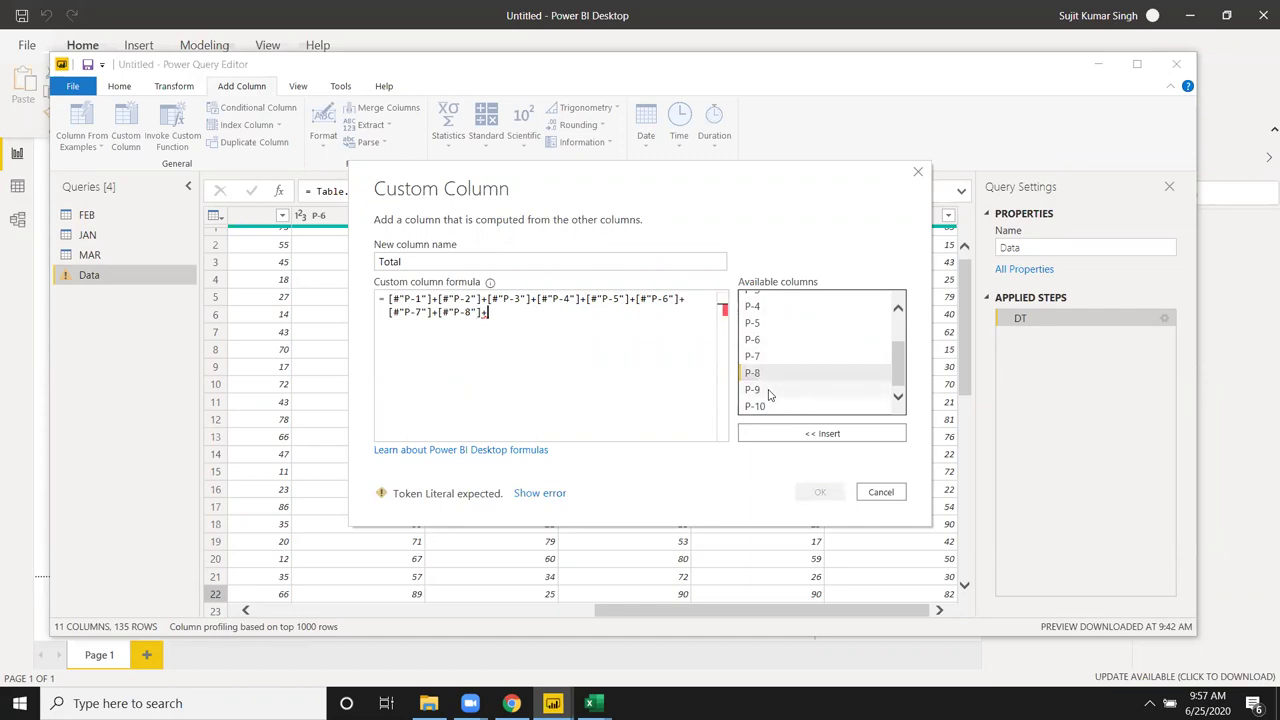
double_click(767, 389)
text(+)
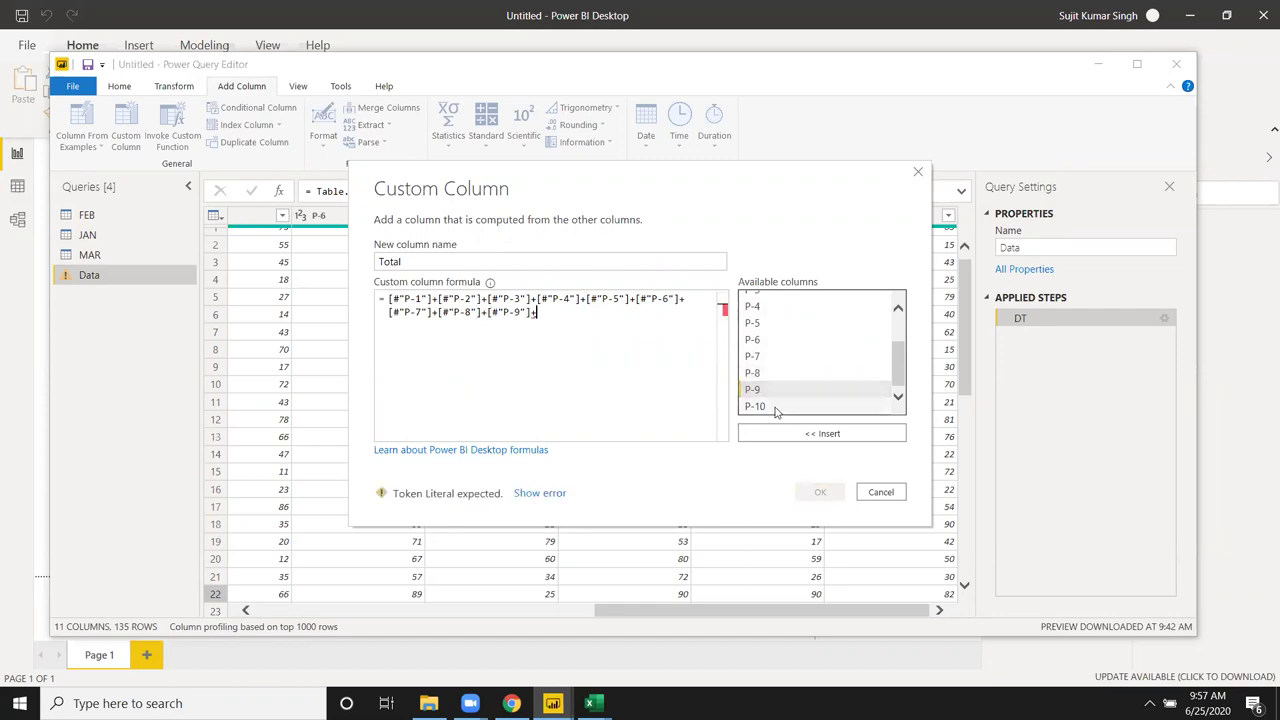
double_click(778, 406)
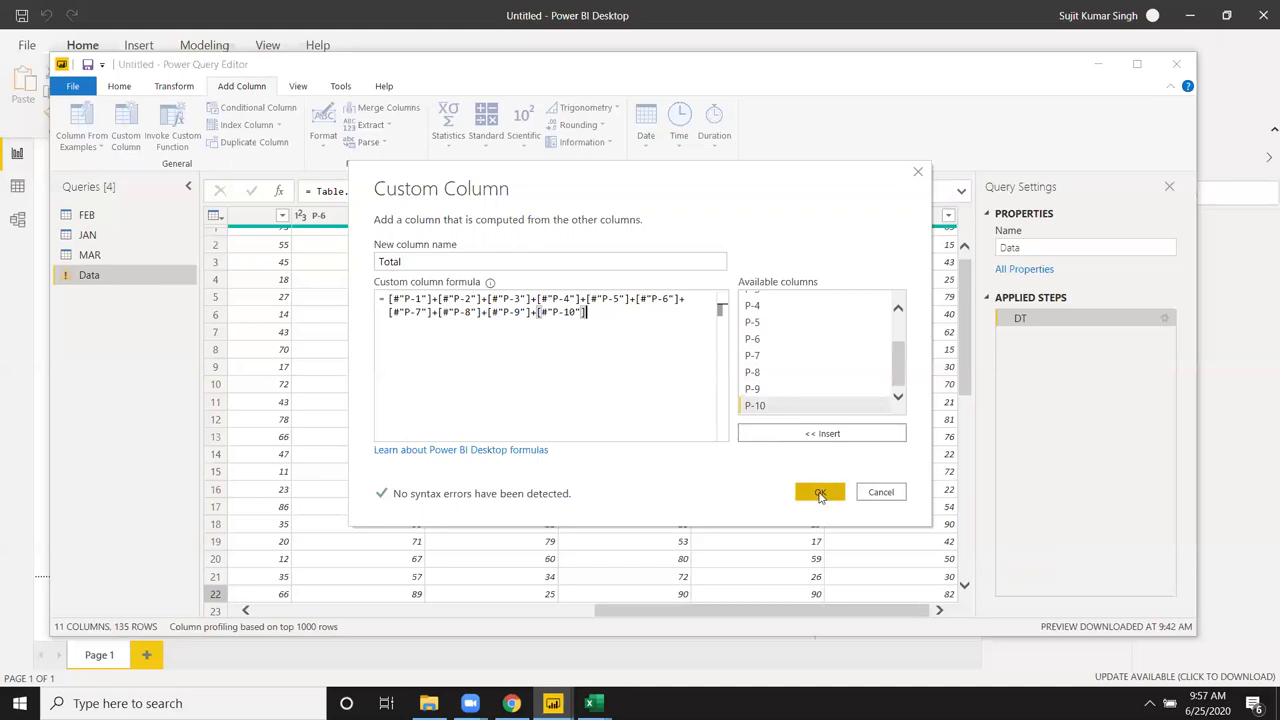
click(819, 495)
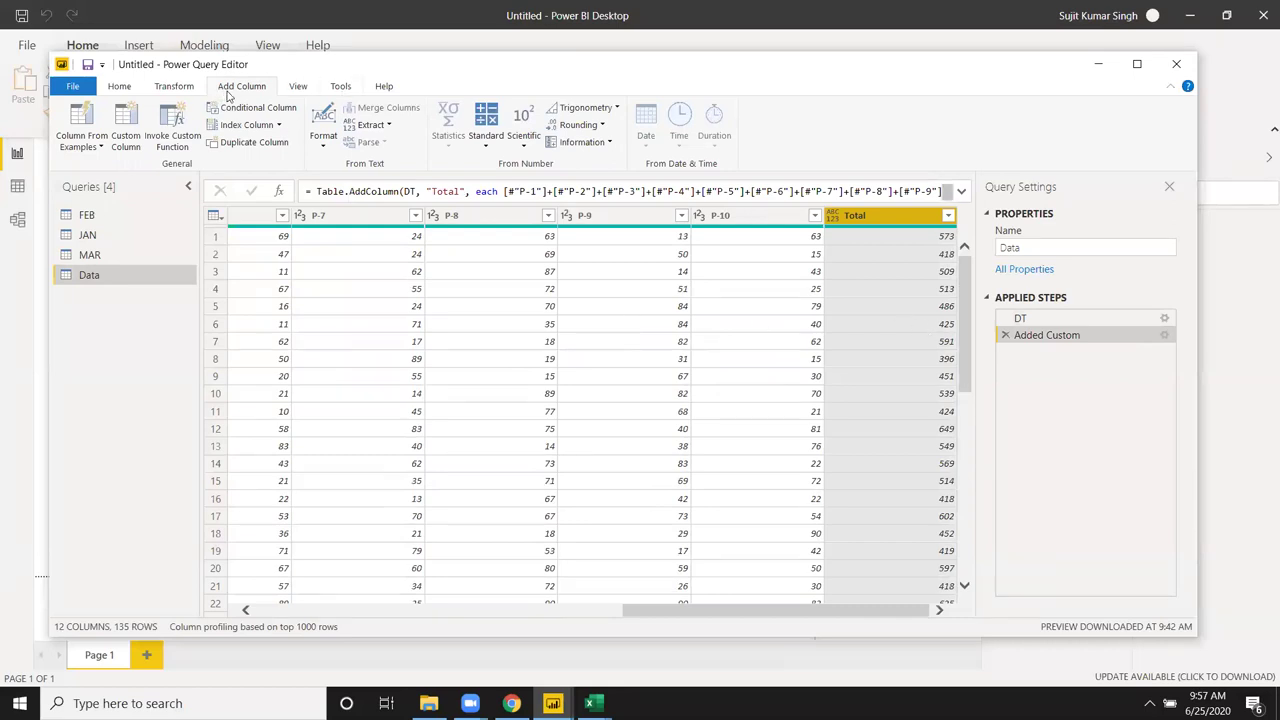
Step: Open the Data query's M code in Advanced Editor from the View tab
click(298, 87)
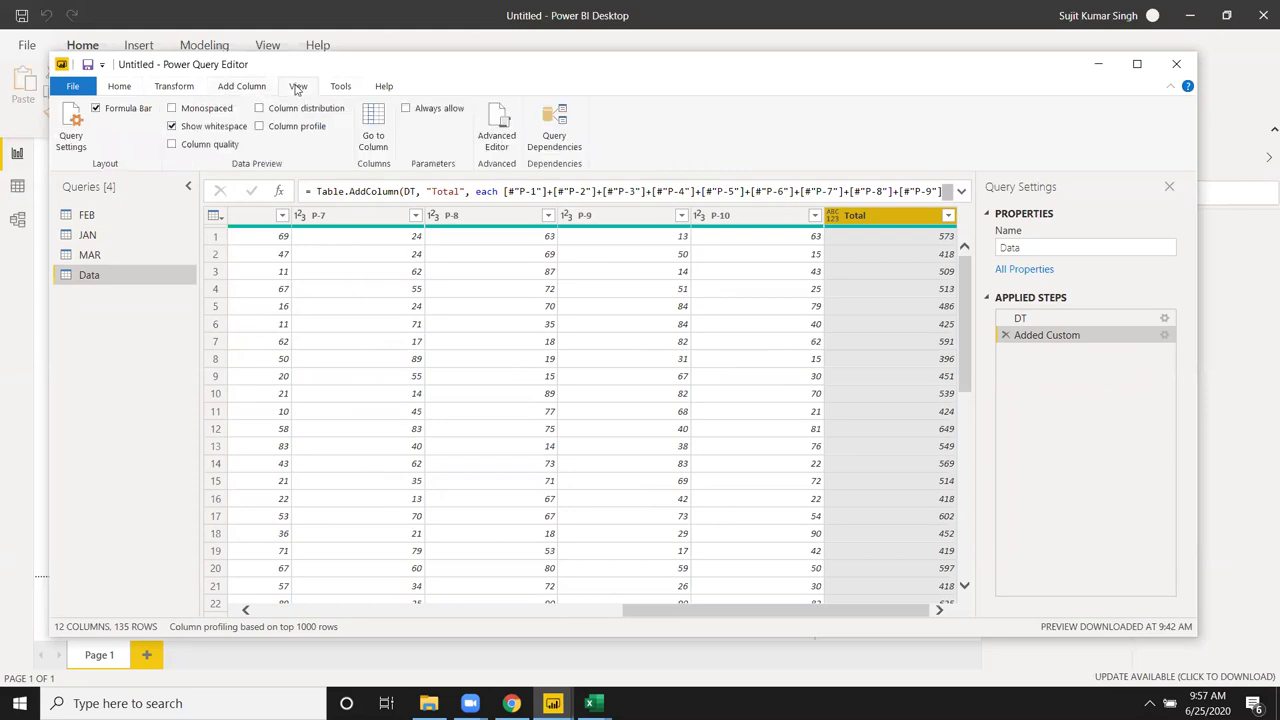
click(500, 136)
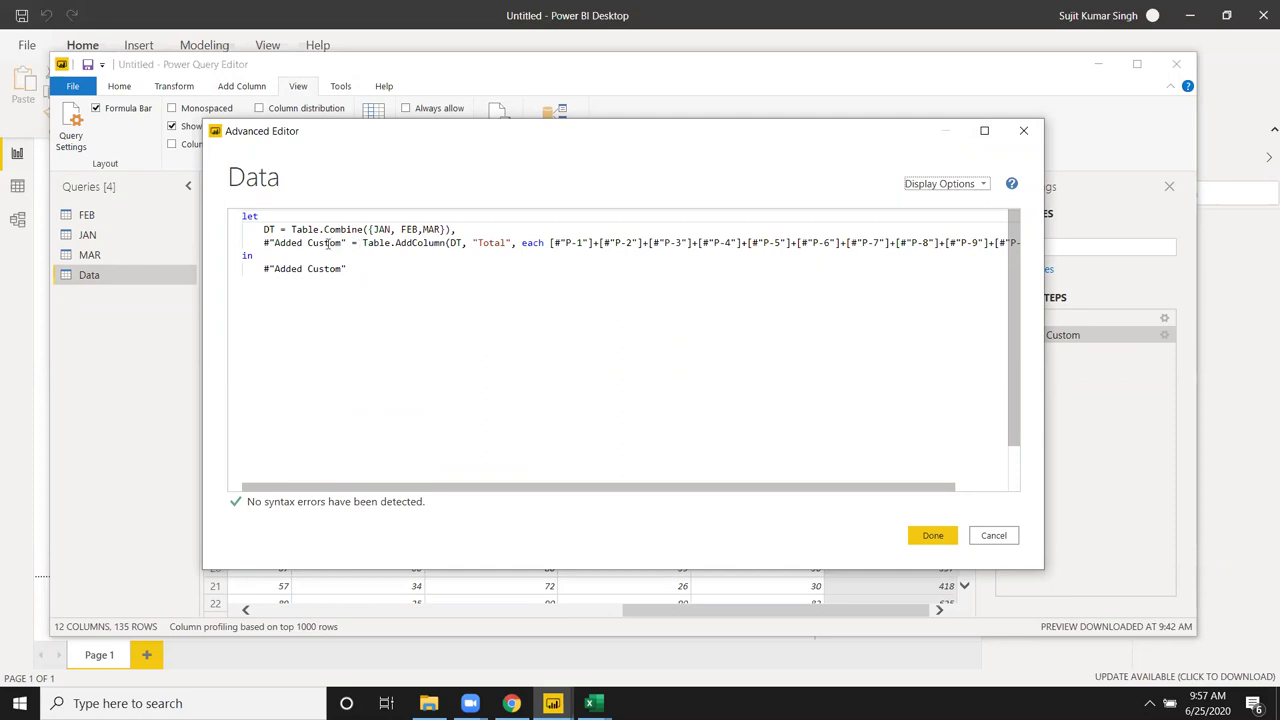
Step: Highlight the Added Custom step's name, Table.AddColumn, DT and the summed columns, then close and show the desktop
double_click(322, 243)
click(371, 243)
drag(341, 243, 275, 244)
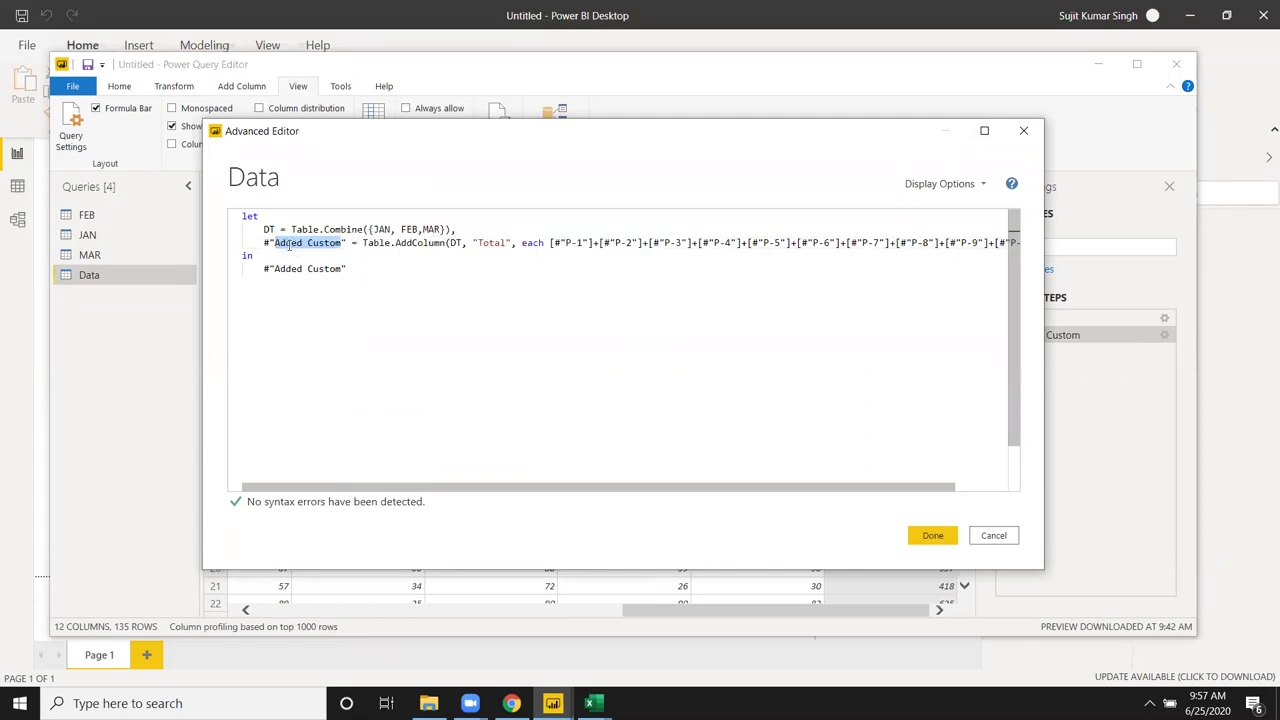
click(453, 246)
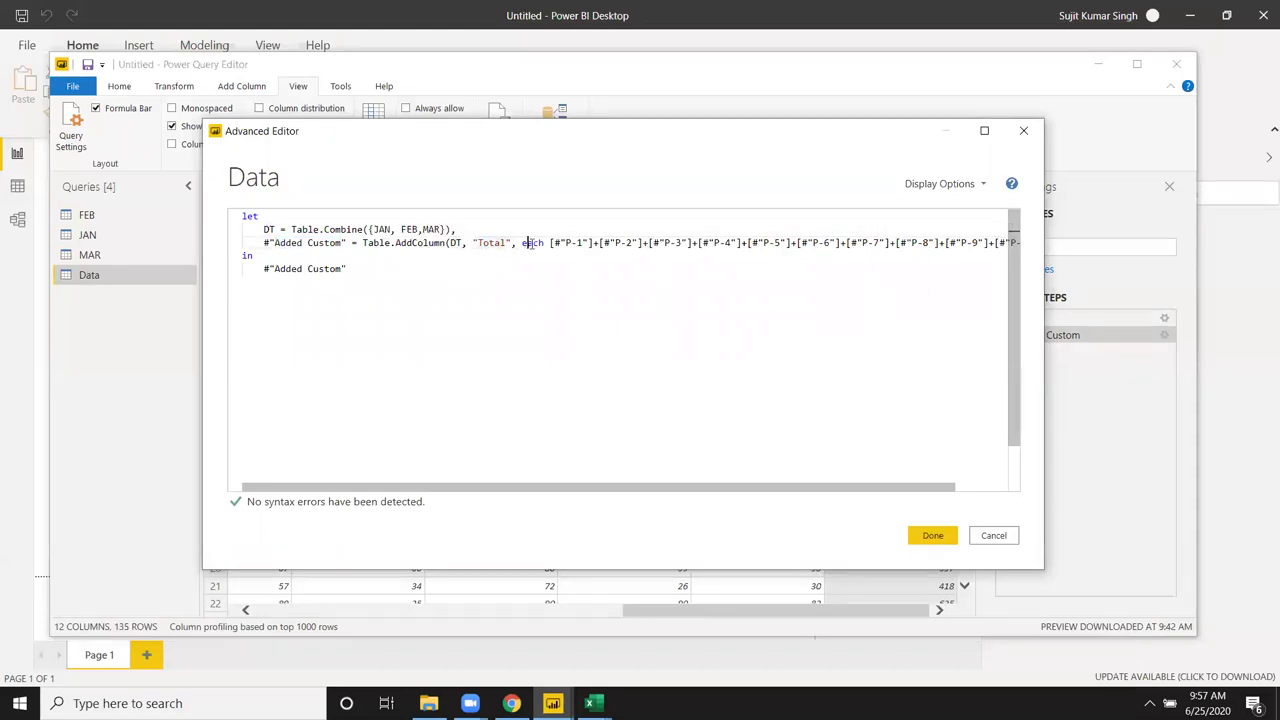
click(550, 243)
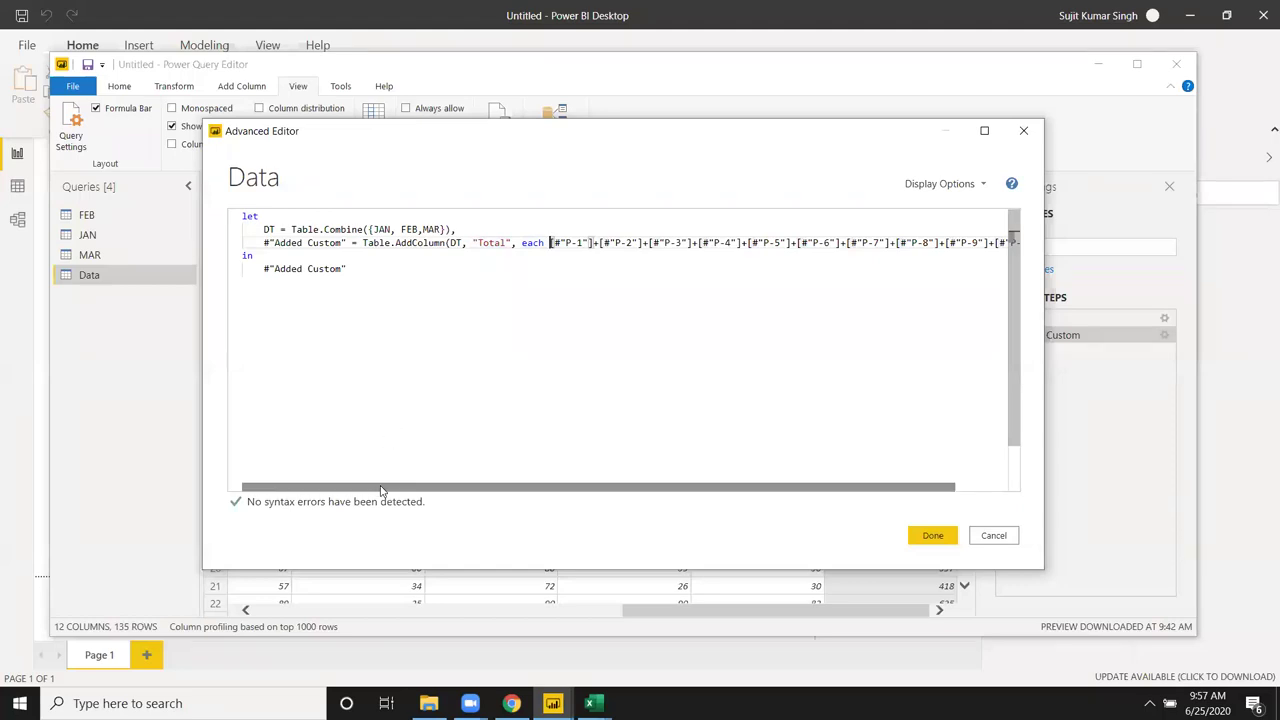
drag(381, 489, 489, 492)
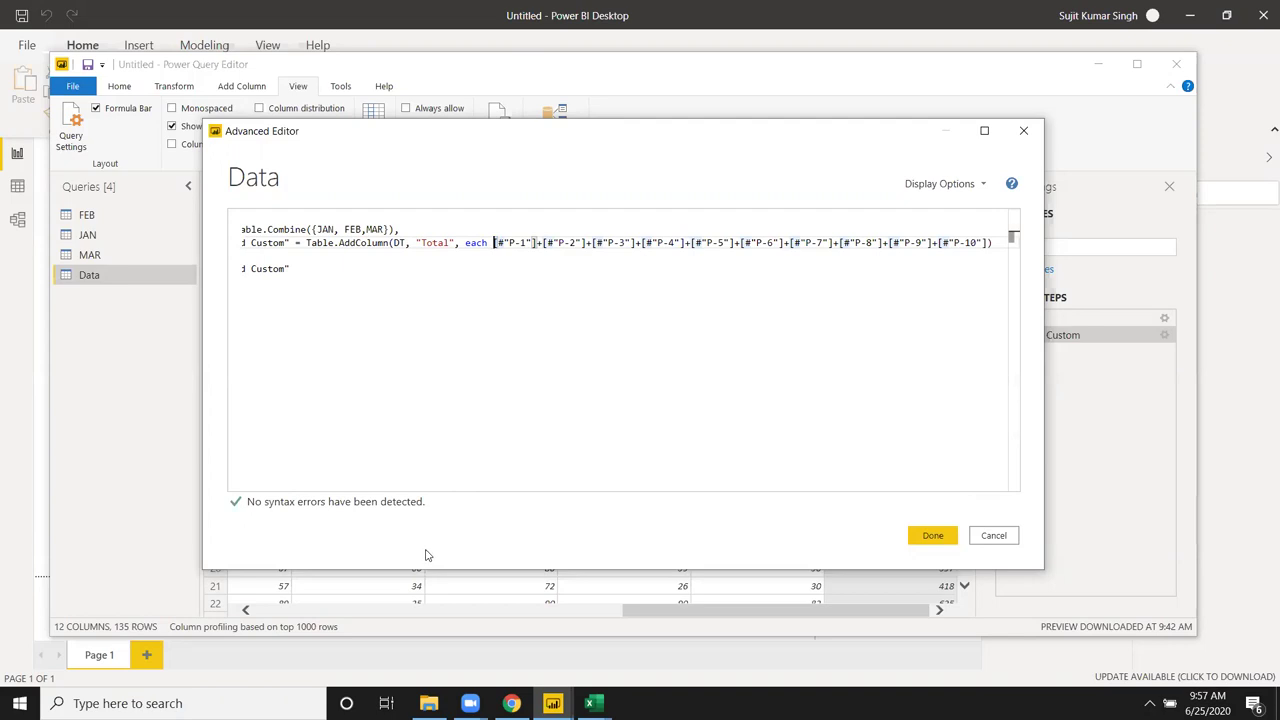
drag(318, 490, 264, 490)
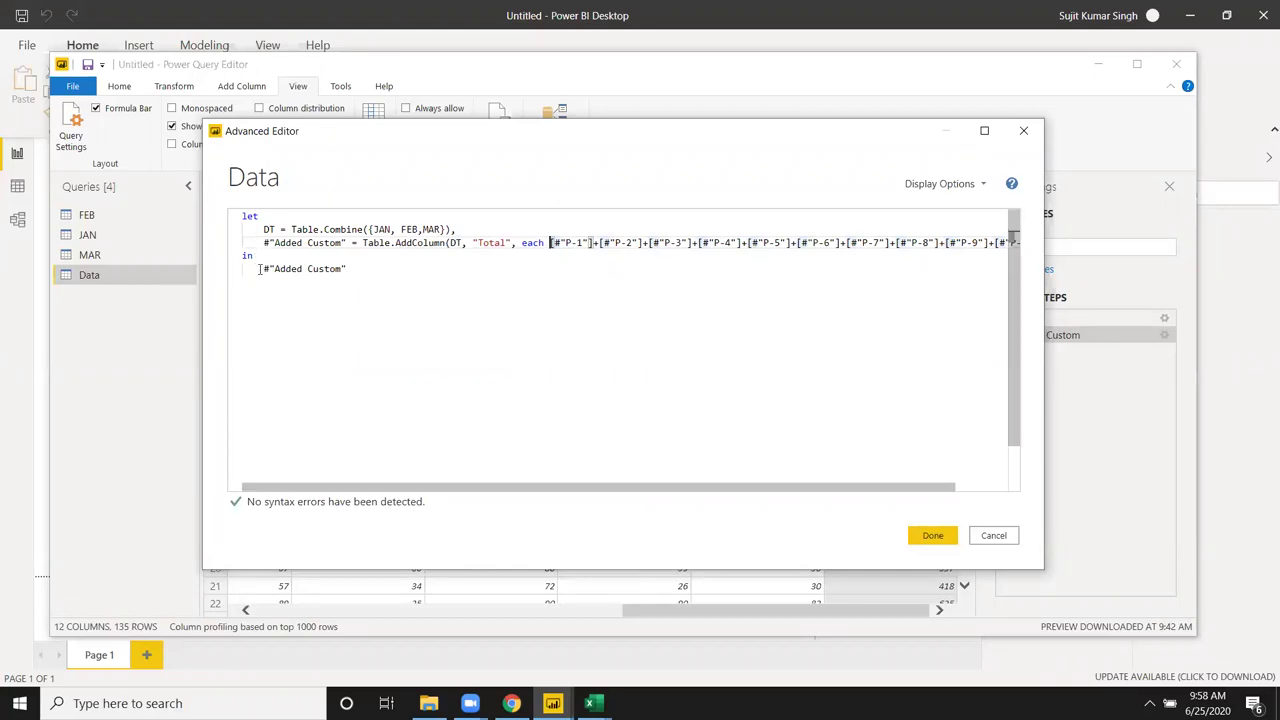
mouse_move(259, 268)
mouse_down()
mouse_move(364, 272)
mouse_move(264, 243)
mouse_up()
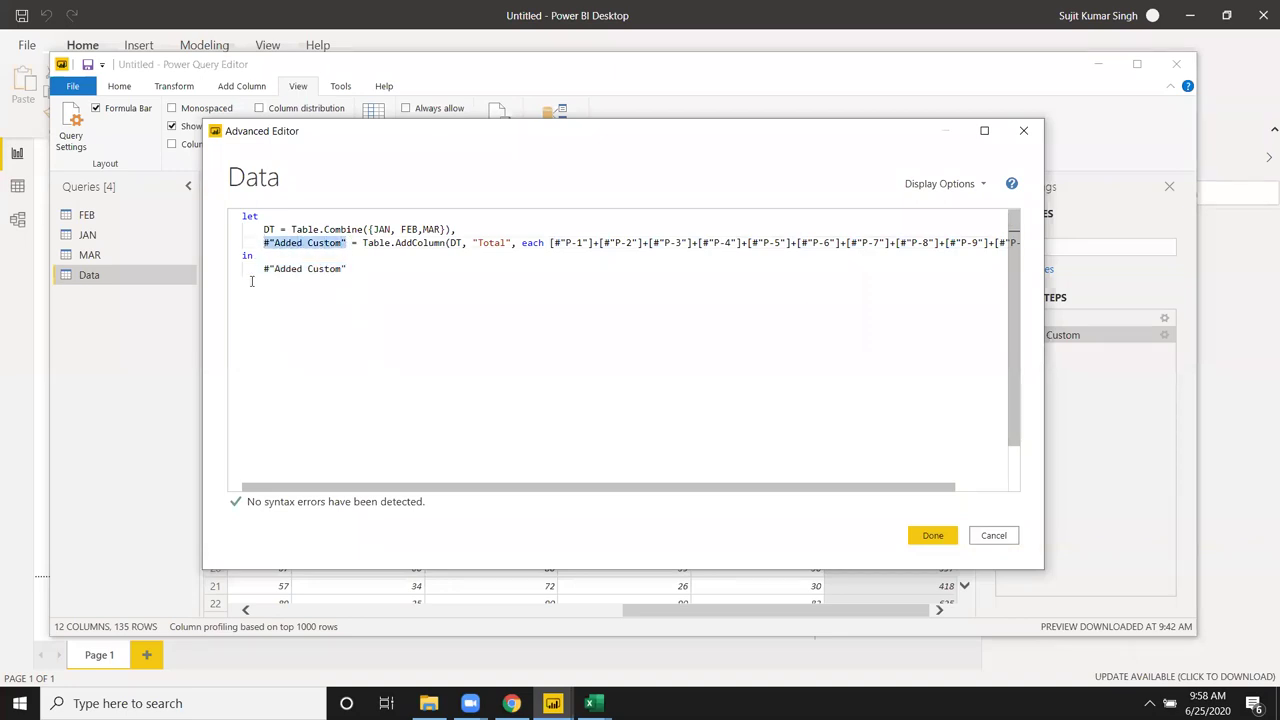
click(912, 540)
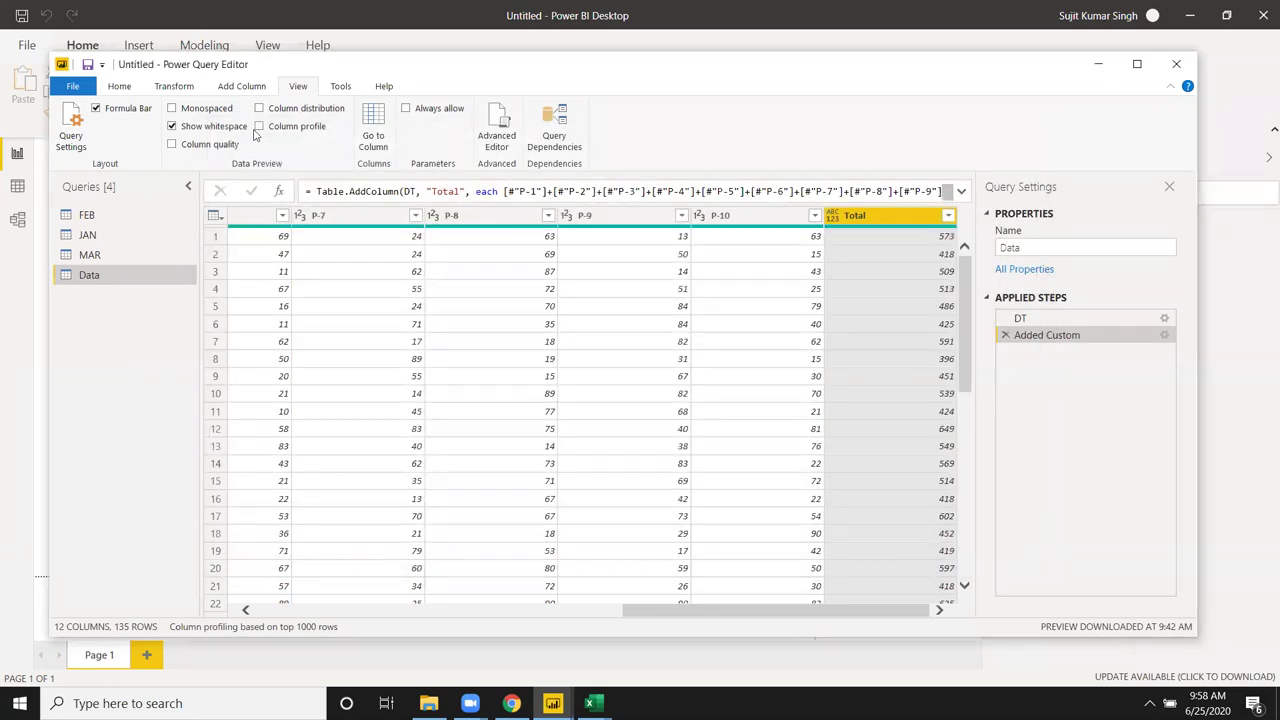
key(super+d)
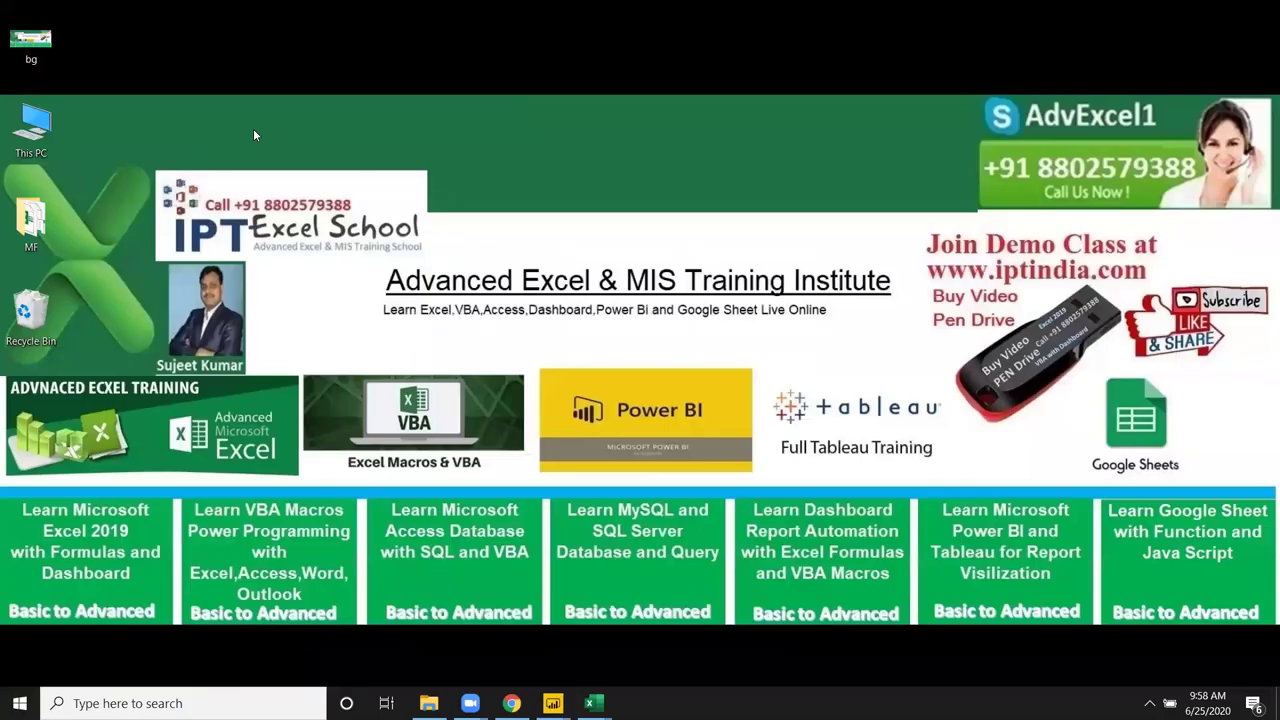